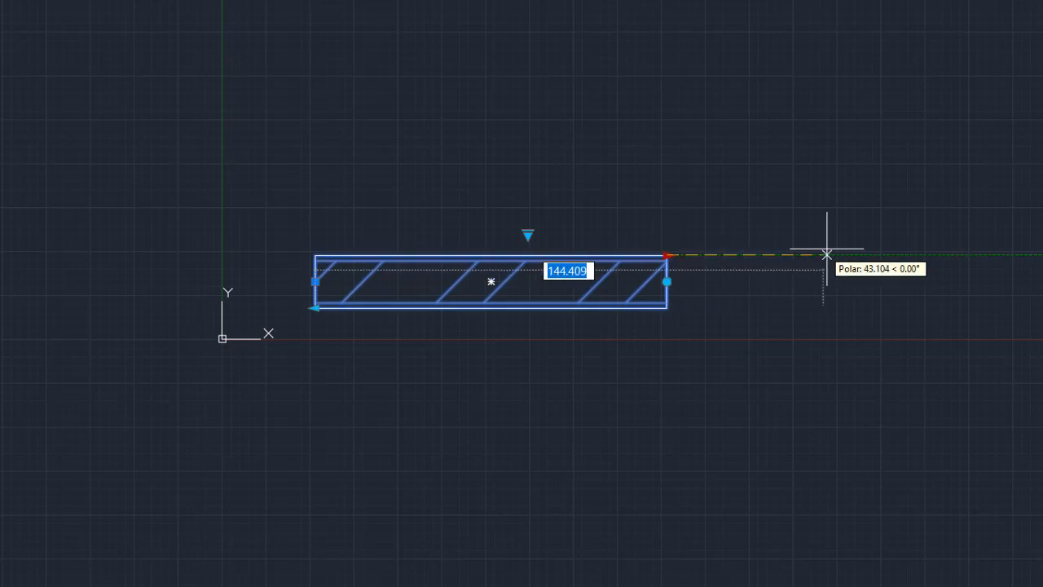
Lengthen the hatched wall block by stretching its right end and its left end outward.
left_click(876, 244)
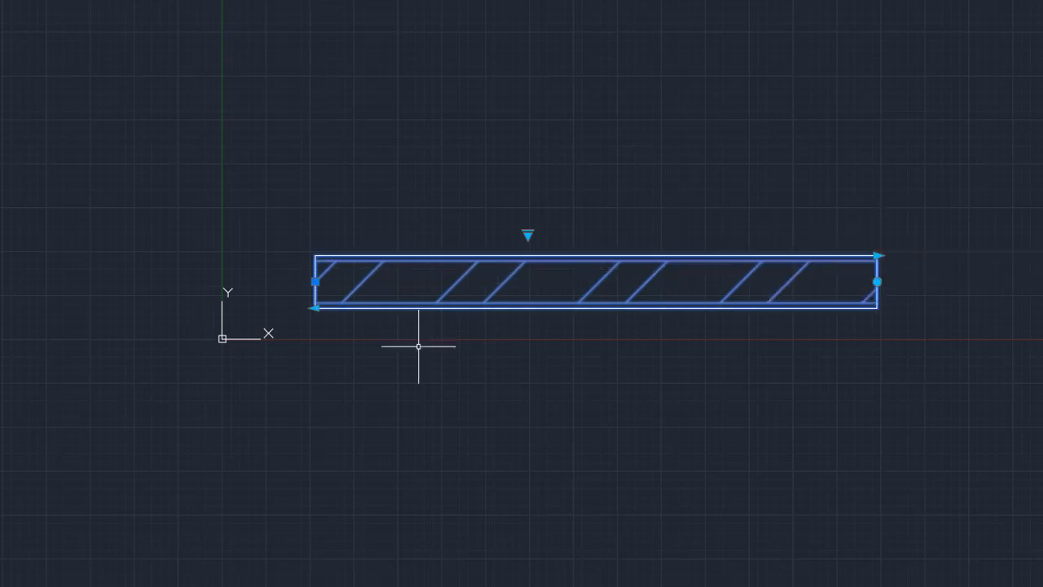
left_click(315, 308)
left_click(95, 308)
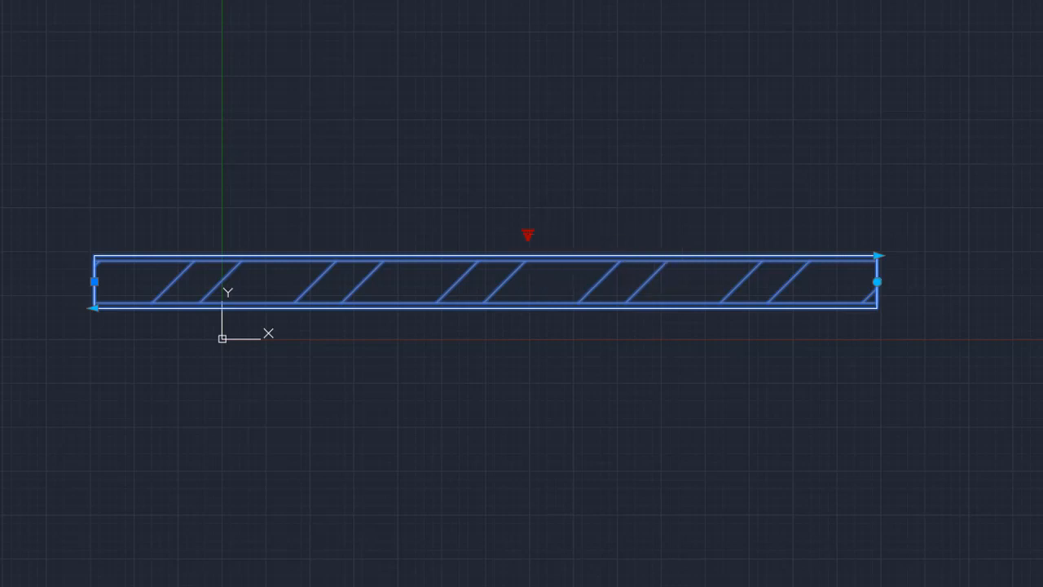
Switch the wall block to its Partisi GRC type and reset the block.
left_click(601, 227)
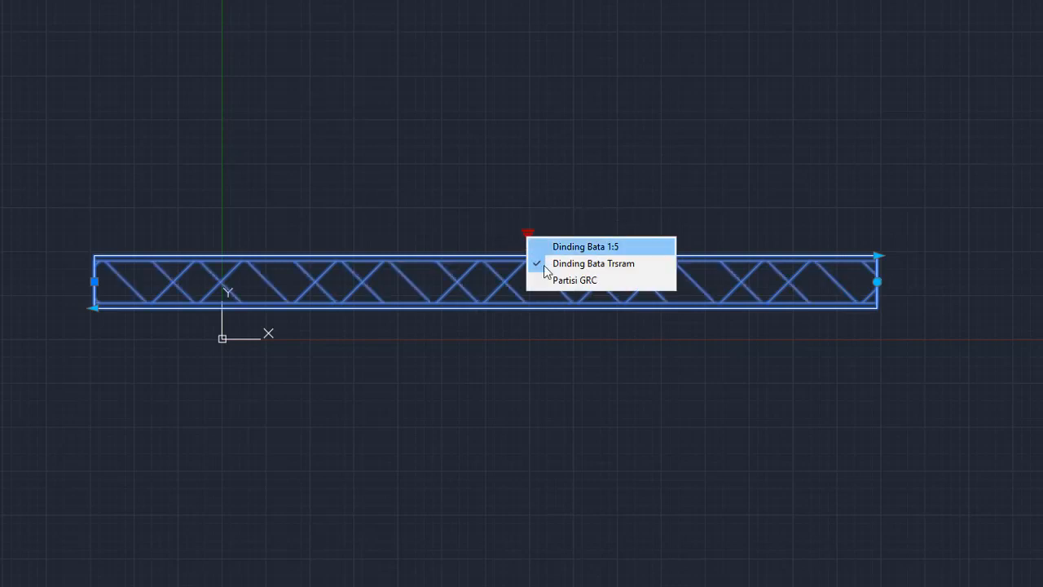
left_click(575, 280)
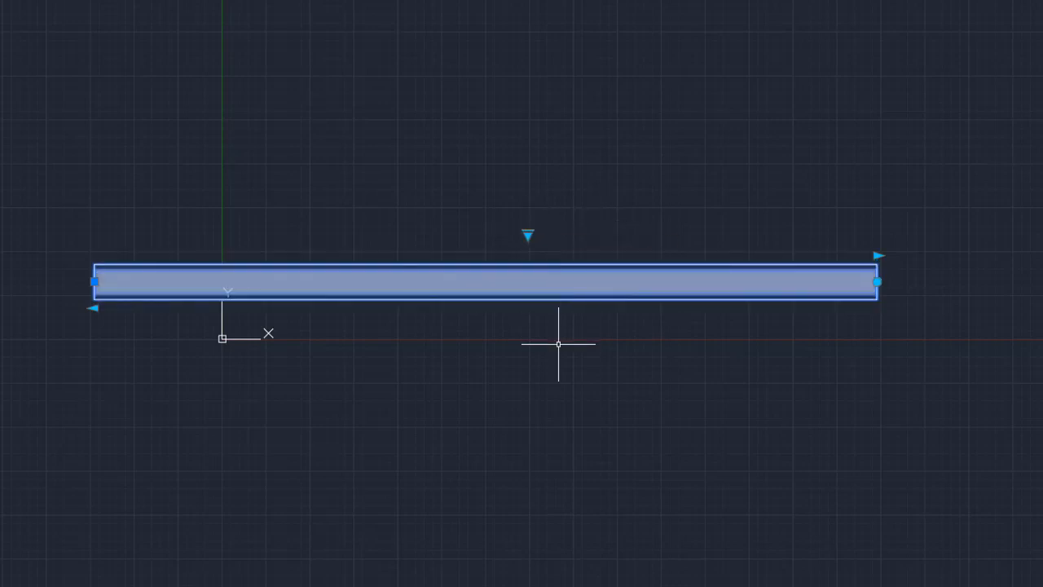
right_click(552, 285)
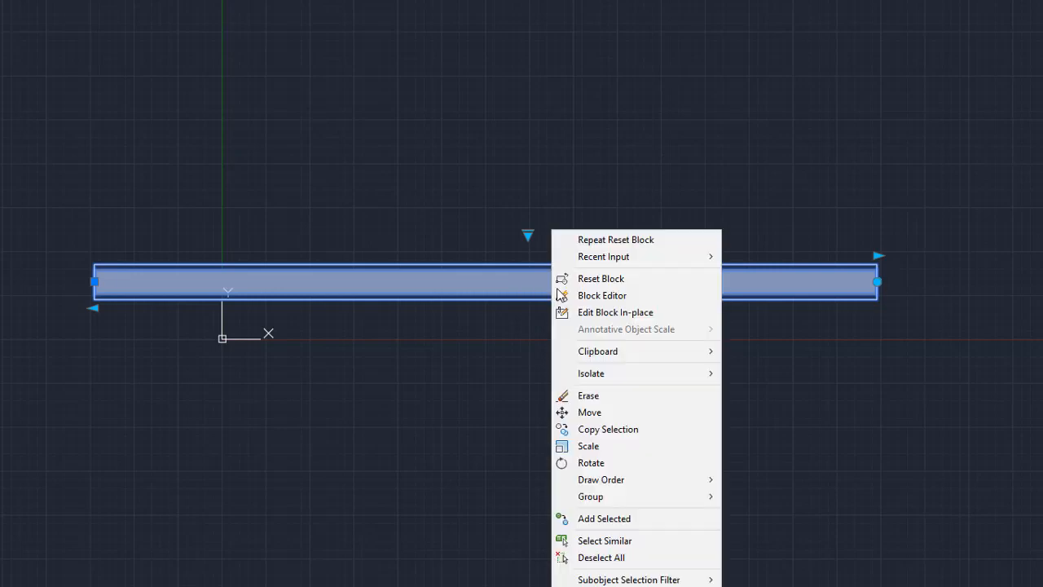
left_click(638, 280)
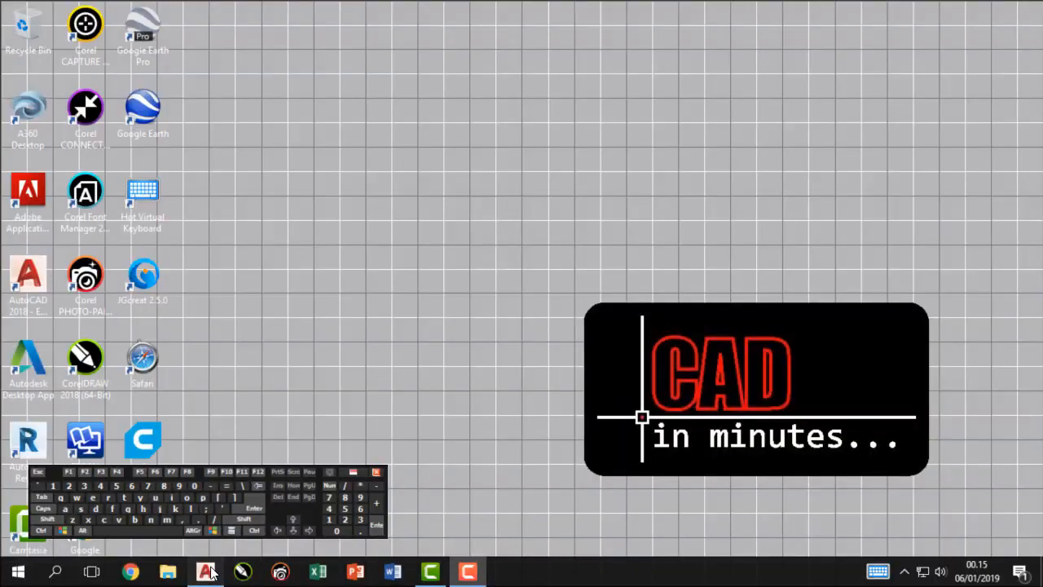
left_click(209, 571)
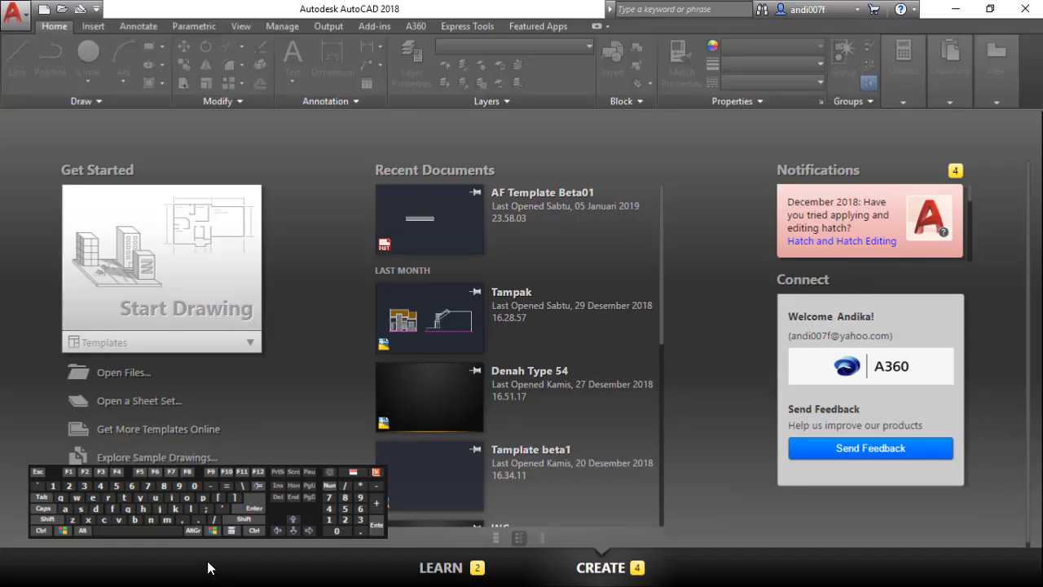
left_click(203, 267)
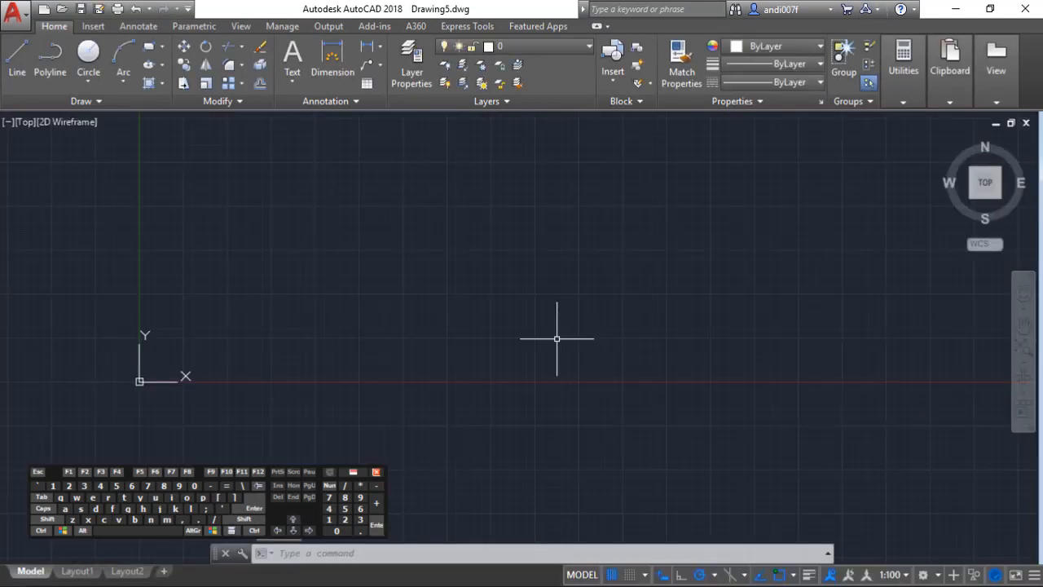
middle_click_drag(557, 338, 652, 303)
type("ec")
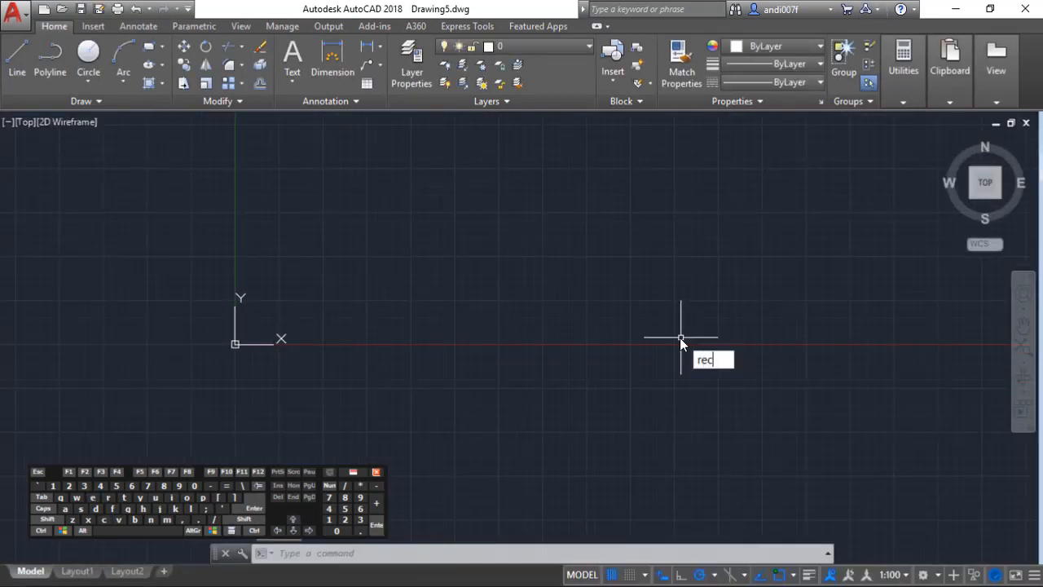
key("Return")
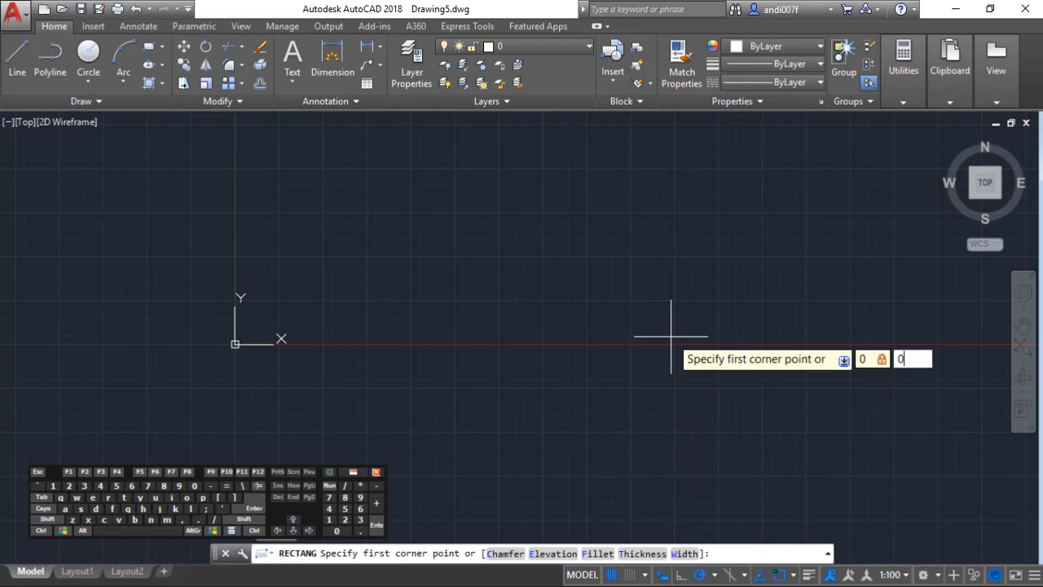
type("0,0")
key("Return")
type("@")
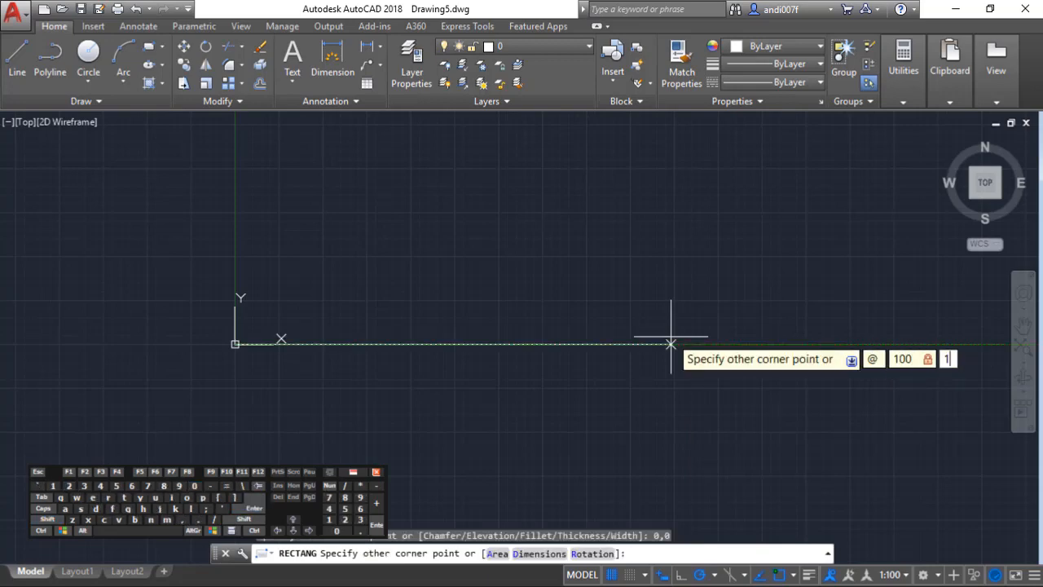
key("Return")
Copy the rectangle twice straight down so the two copies are stacked below the original without overlapping.
middle_click_drag(534, 405, 654, 391)
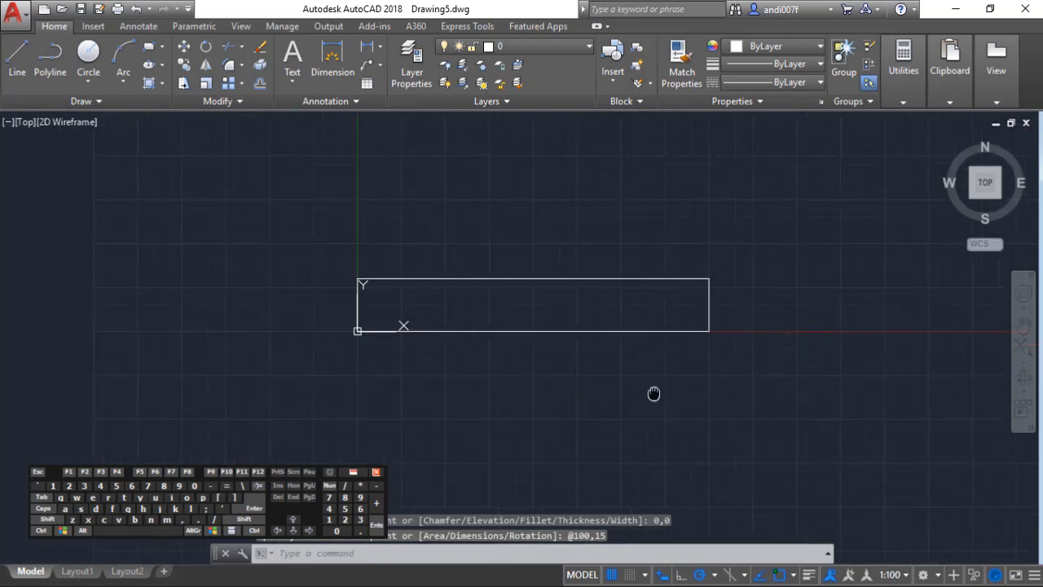
left_click(619, 360)
left_click(595, 318)
type("co")
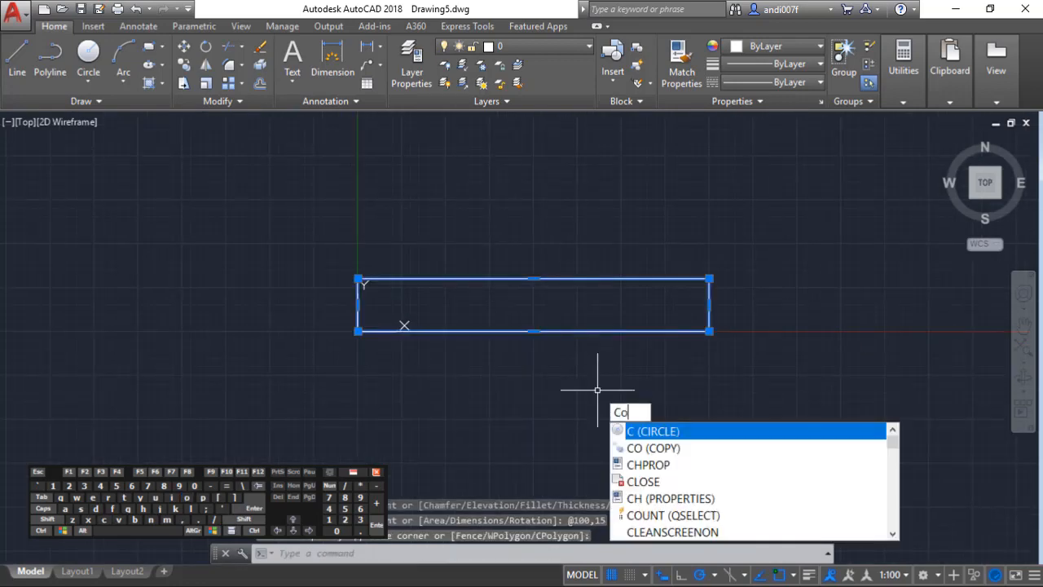
key("Return")
left_click(623, 363)
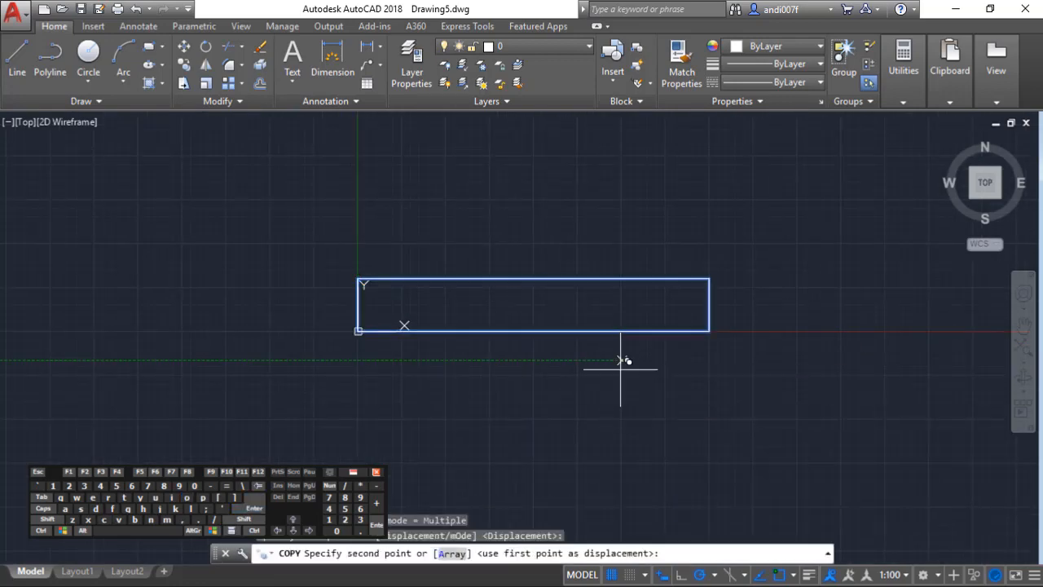
left_click(623, 432)
left_click(623, 496)
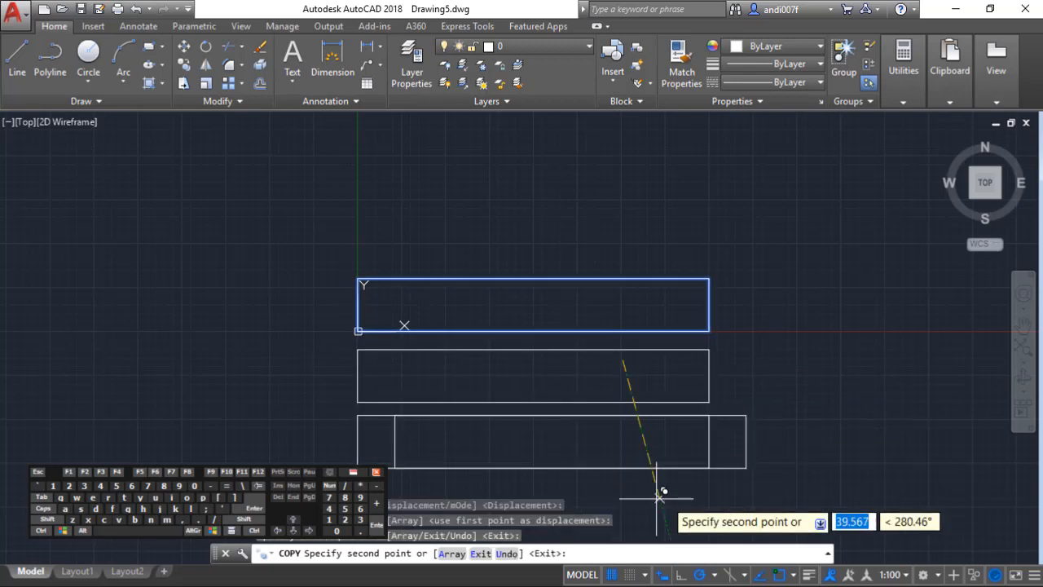
key("Escape")
Narrow the middle rectangle by stretching its lower edge up 1.5 and its upper edge down 1.5.
left_click(715, 409)
left_click(699, 391)
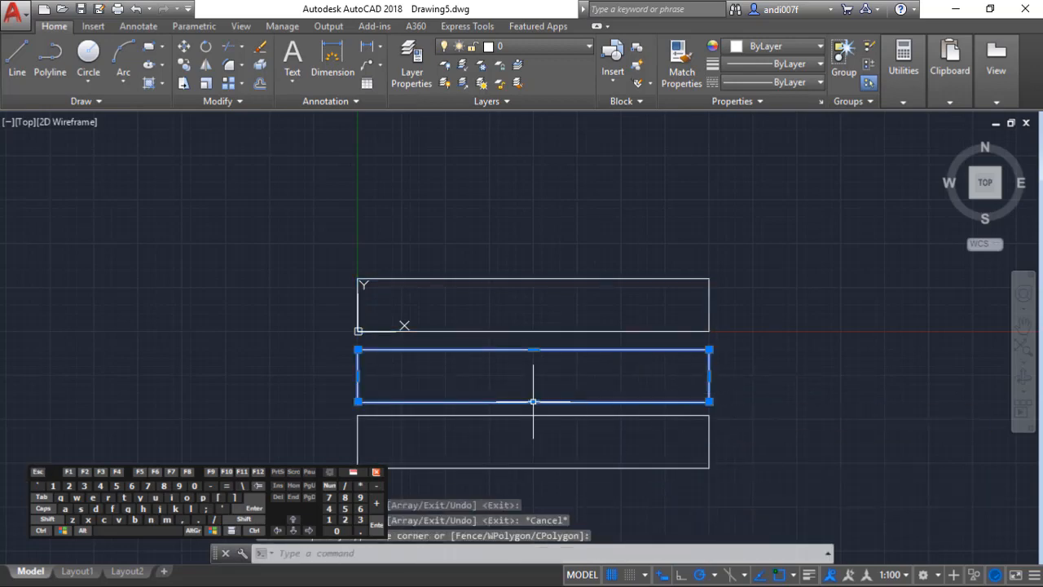
left_click(533, 401)
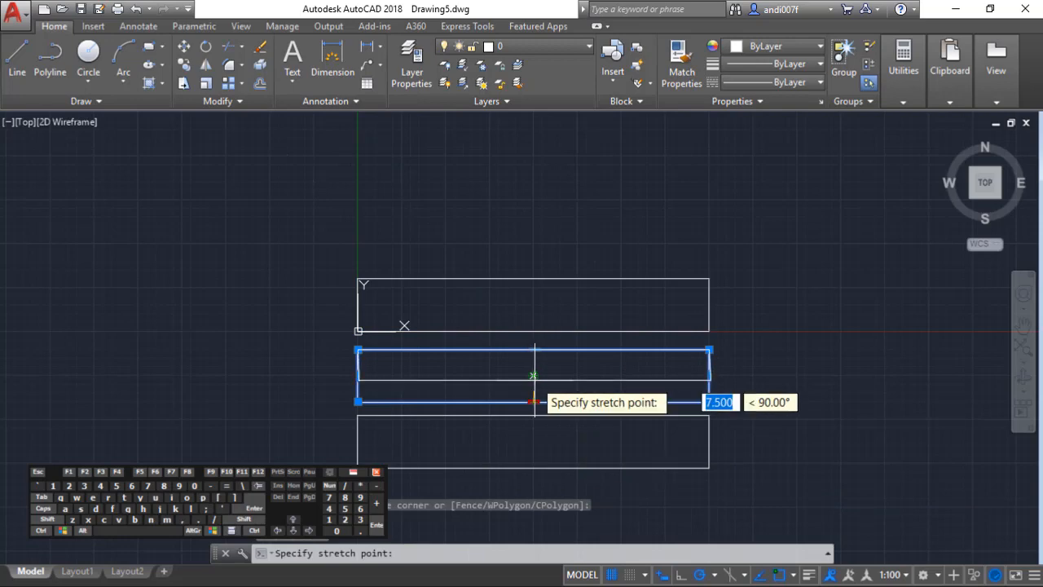
left_click(535, 397)
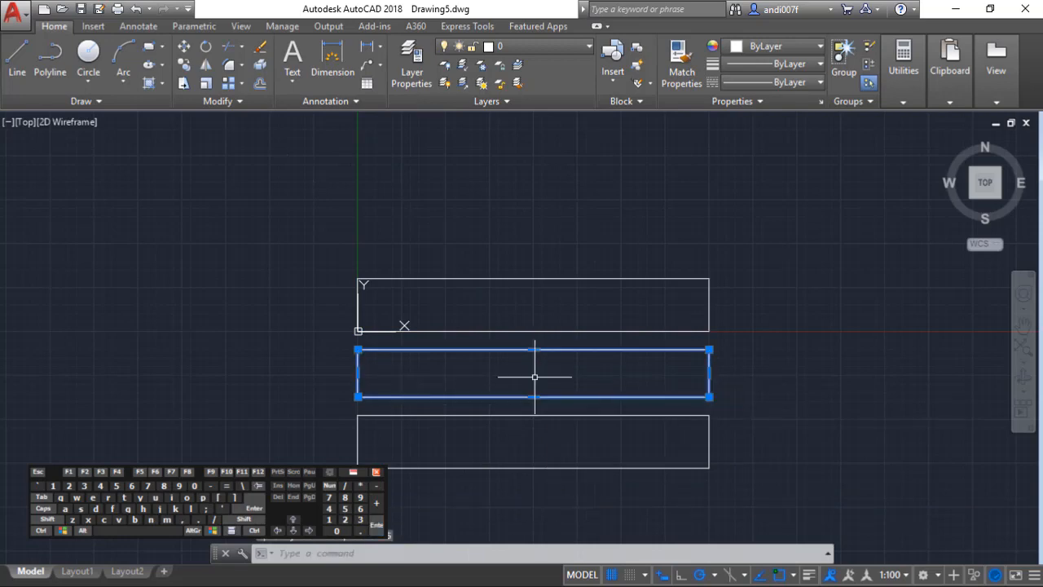
left_click(533, 349)
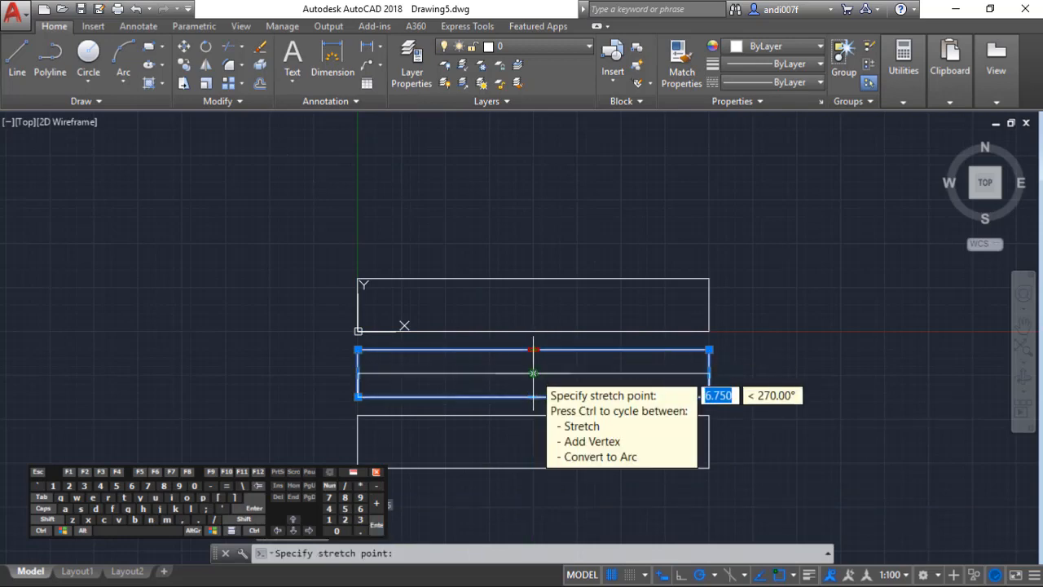
type("1.5")
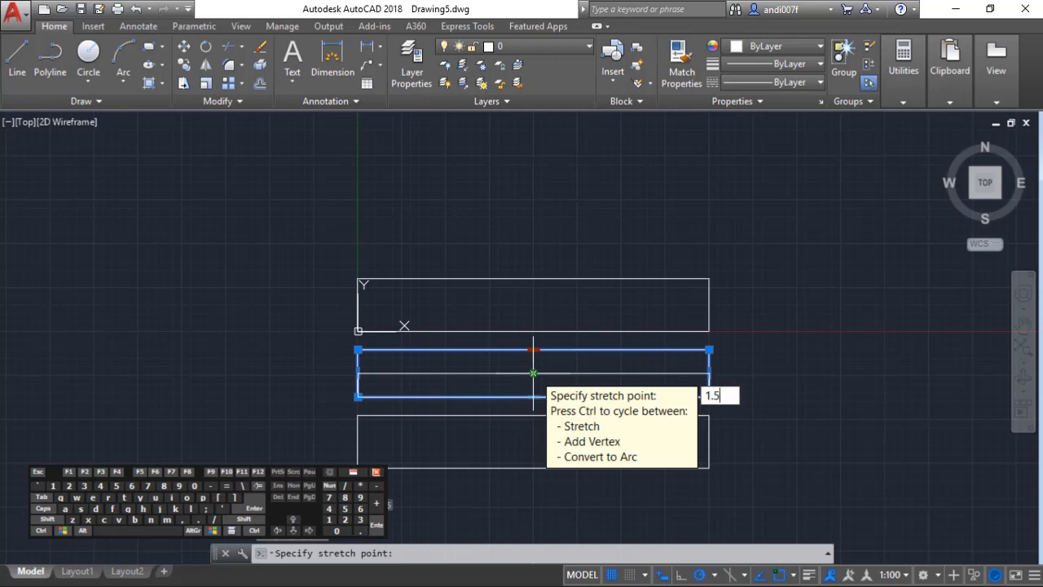
key("Return")
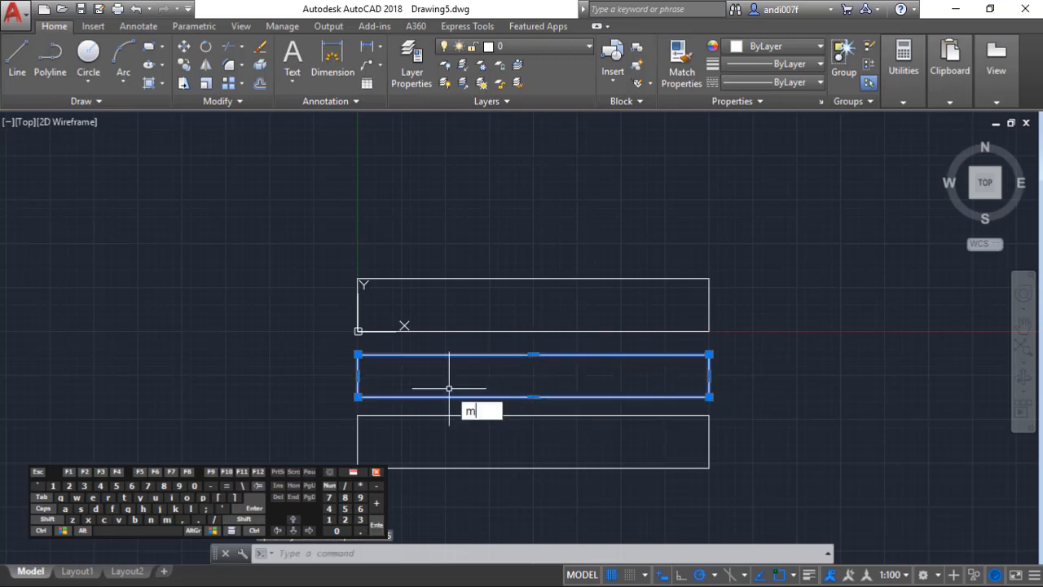
Move the narrowed rectangle by its left edge's midpoint onto the midpoint of the original rectangle's left edge.
key("Return")
left_click(357, 376)
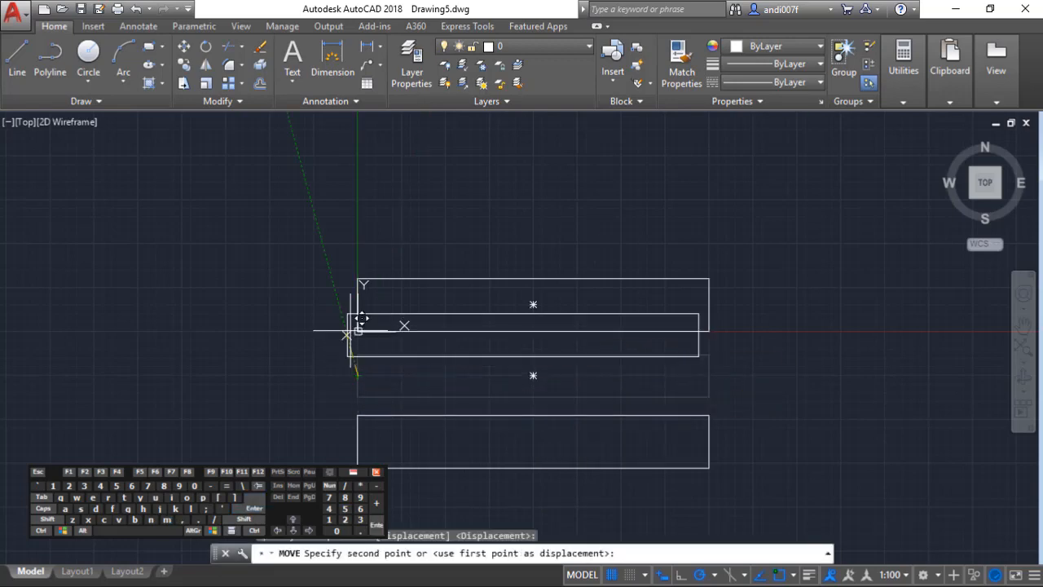
left_click(362, 293)
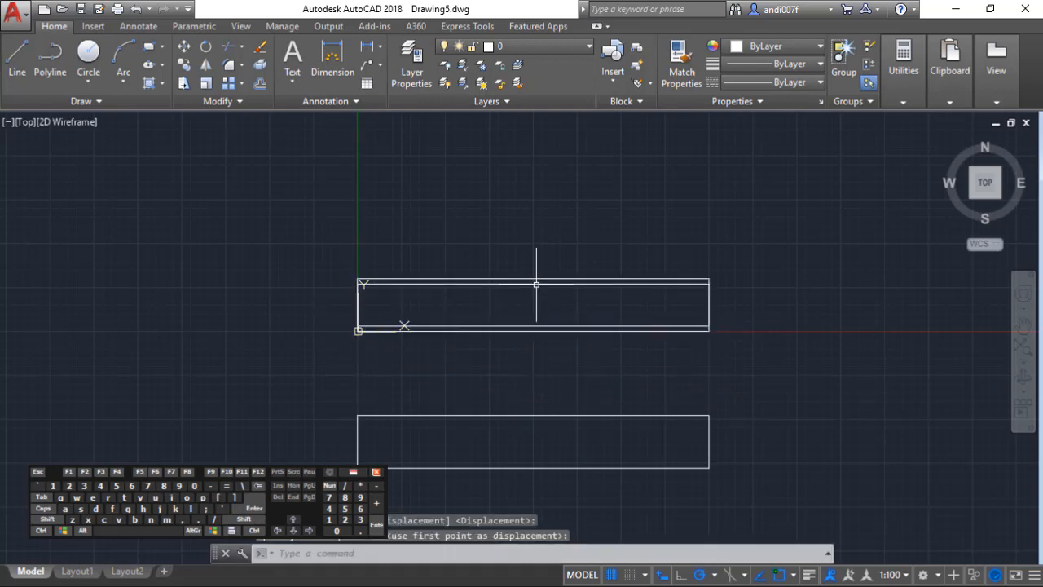
Set the inner rectangle's color to grey index color 8 and clear the selection.
left_click(536, 285)
left_click(755, 46)
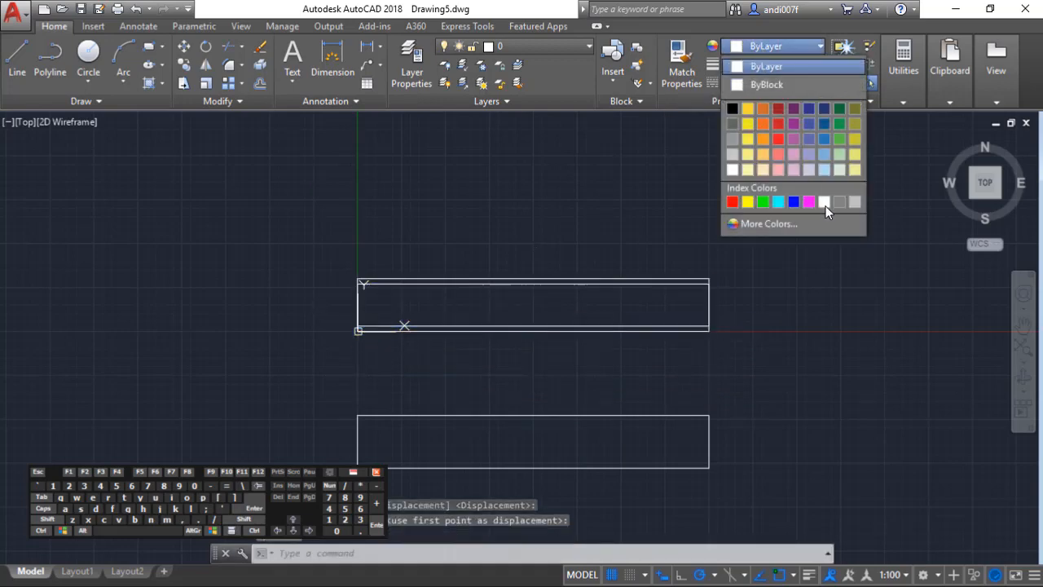
left_click(840, 202)
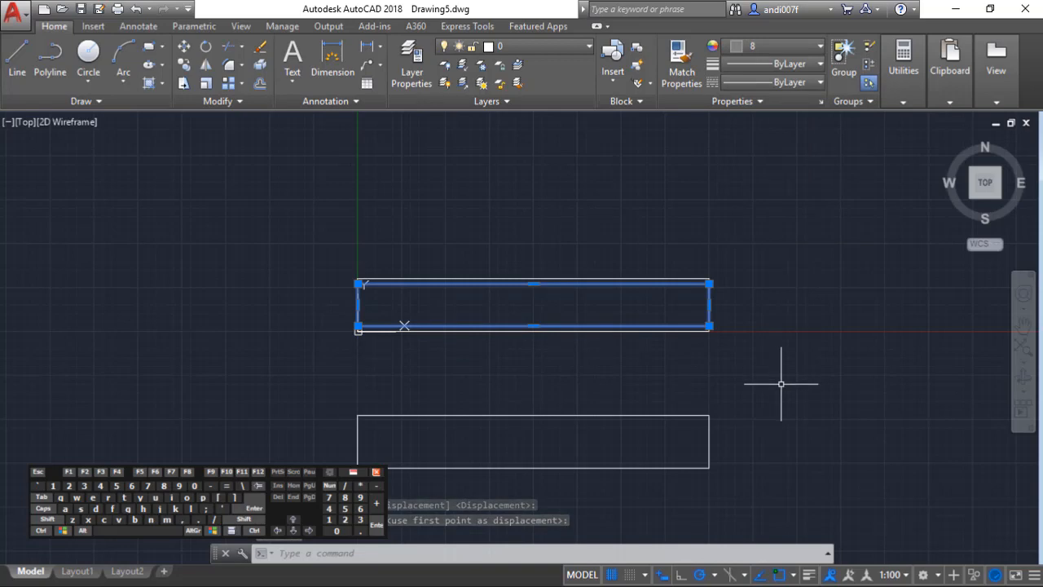
key("Escape")
Stretch the lower edge of the bottom rectangle up by about 5.
left_click(648, 477)
left_click(616, 458)
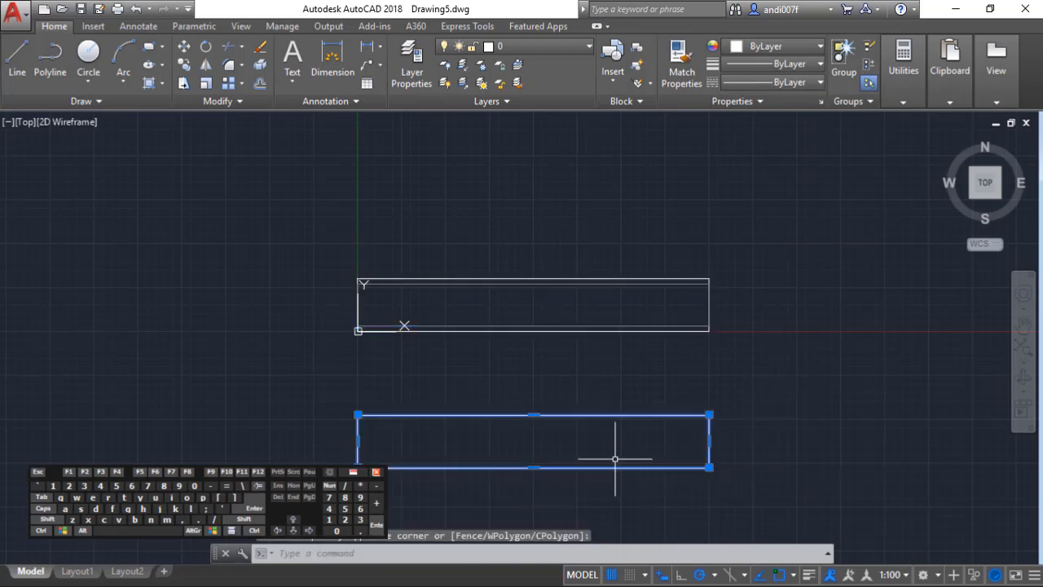
left_click(535, 468)
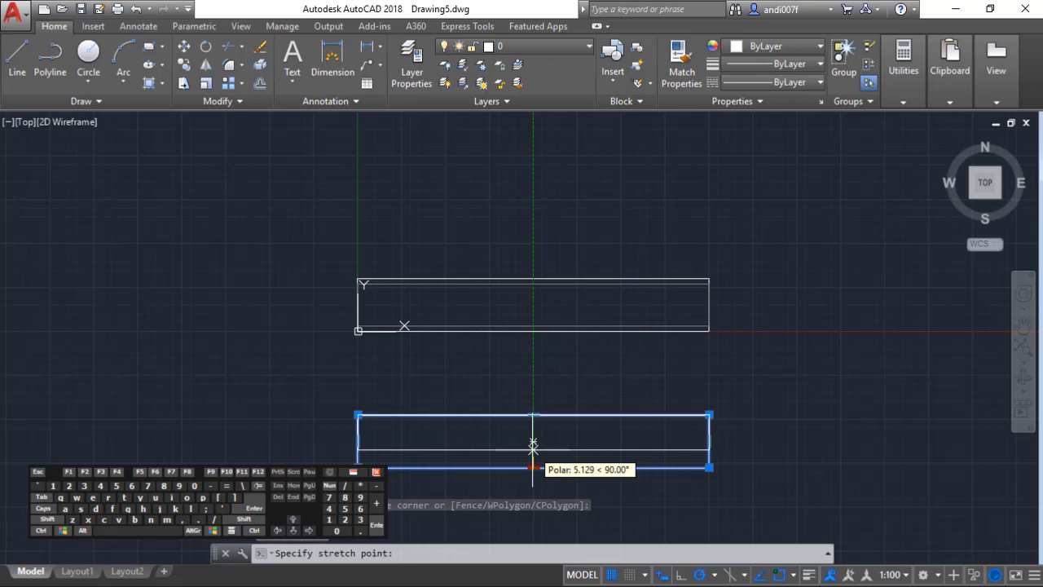
left_click(533, 448)
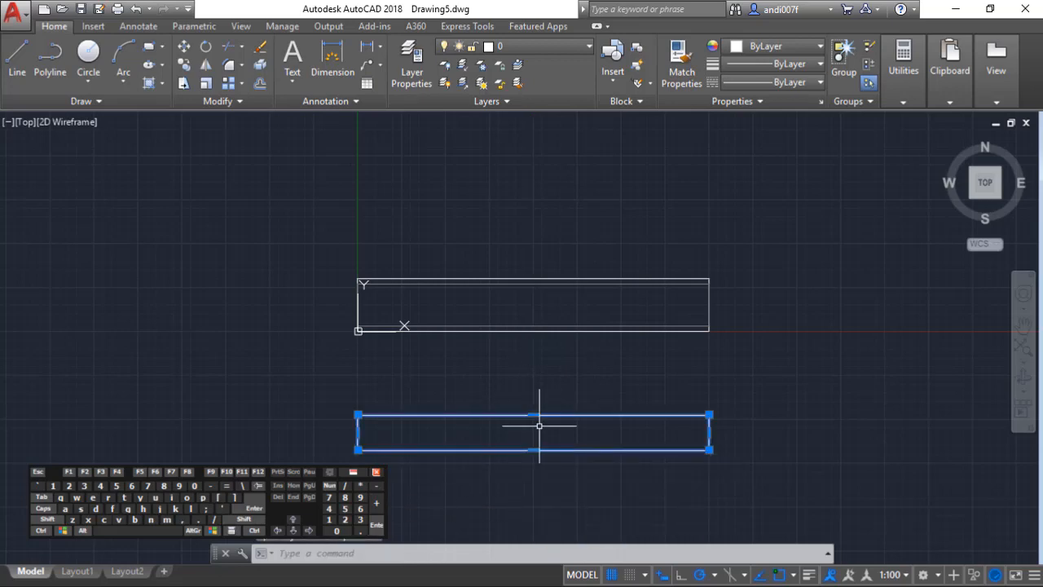
Copy the bottom rectangle straight up into the gap below the nested wall rectangles.
type("co")
key("Return")
left_click(535, 432)
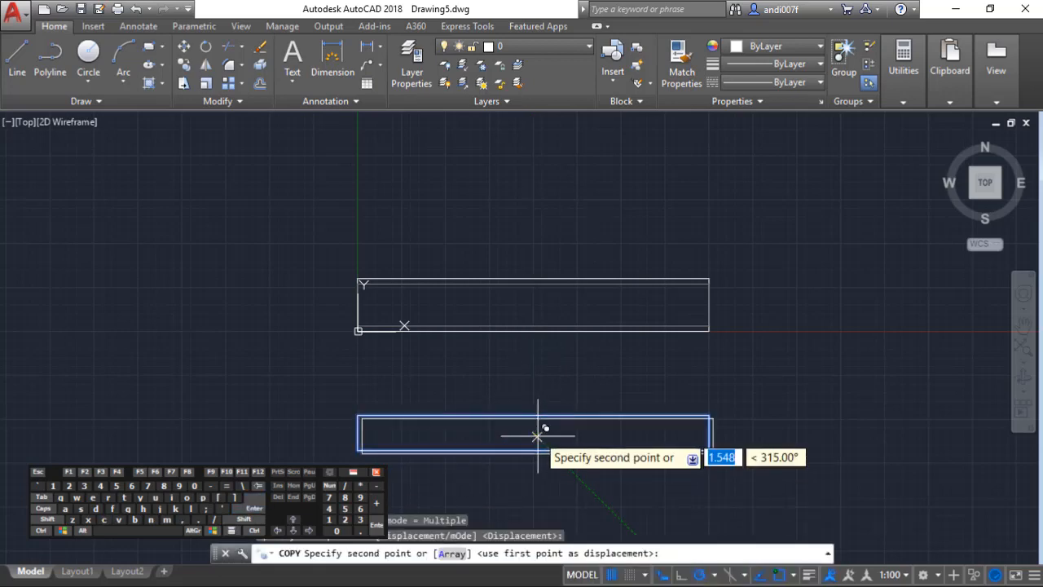
left_click(534, 371)
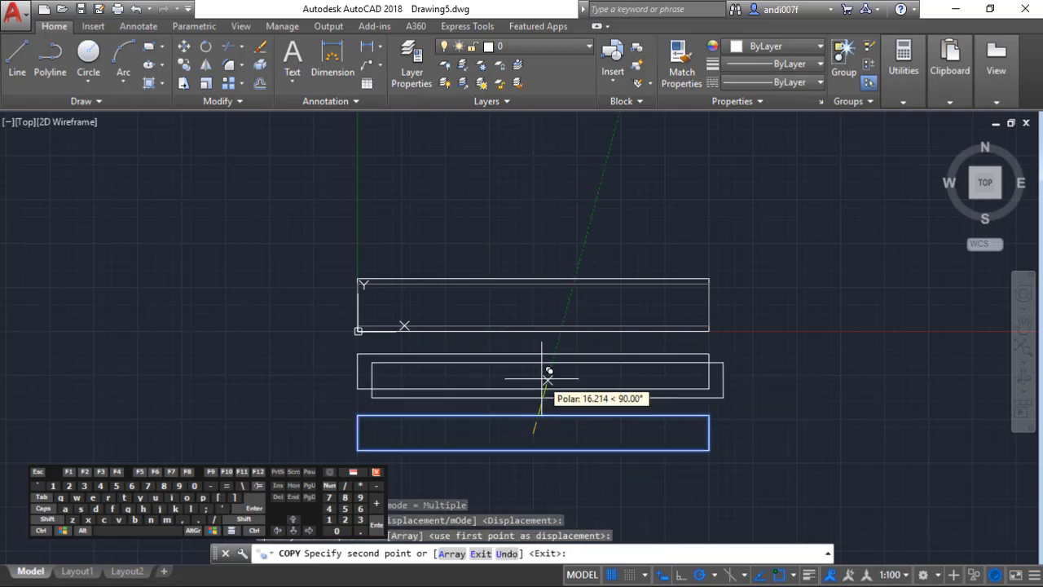
key("Escape")
Narrow the new middle copy by stretching its lower edge up 1.8 and its upper edge down 1.8.
left_click(541, 396)
left_click(536, 383)
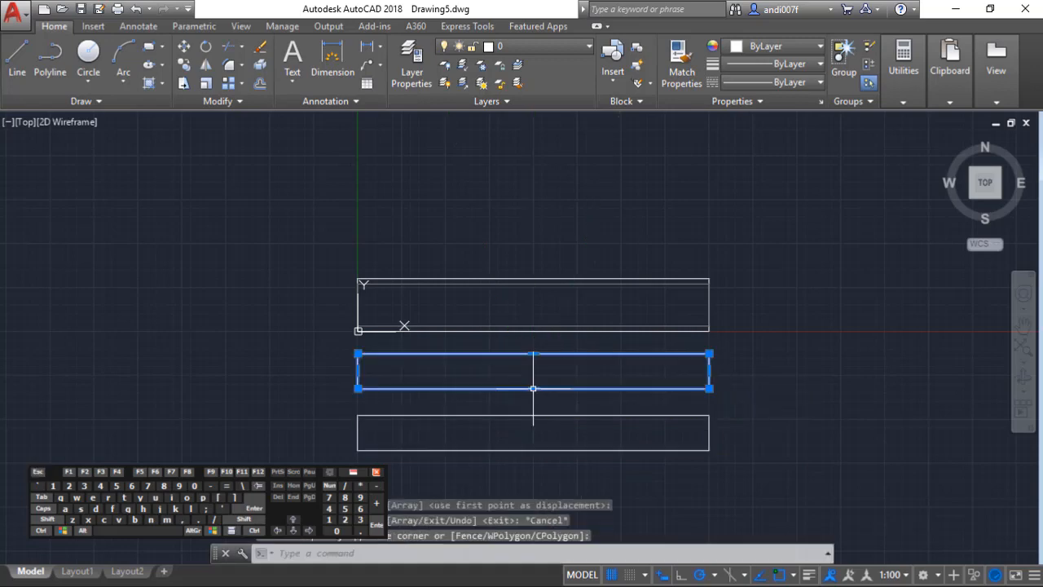
left_click(533, 389)
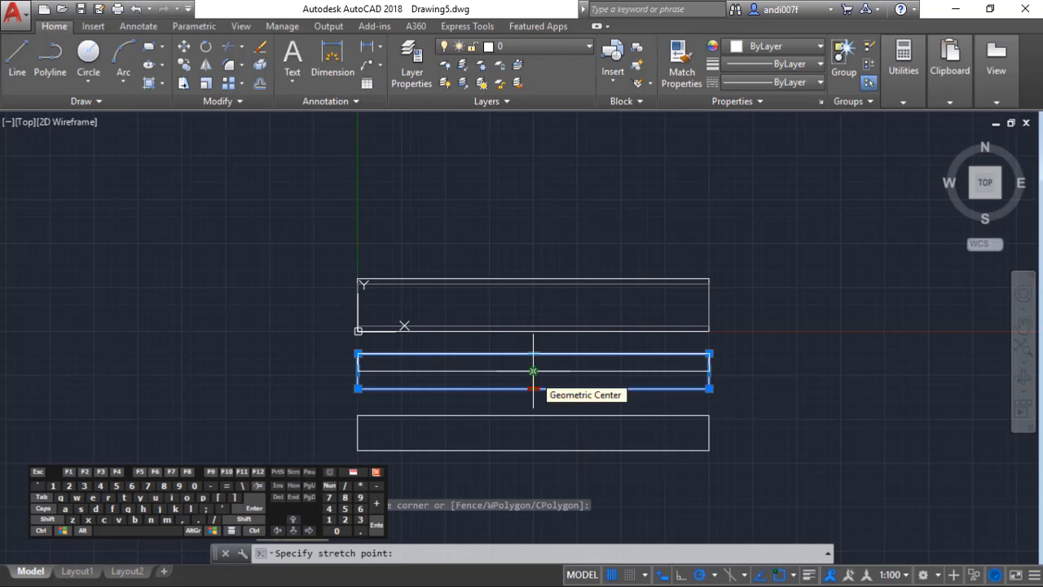
type("1.8")
key("Return")
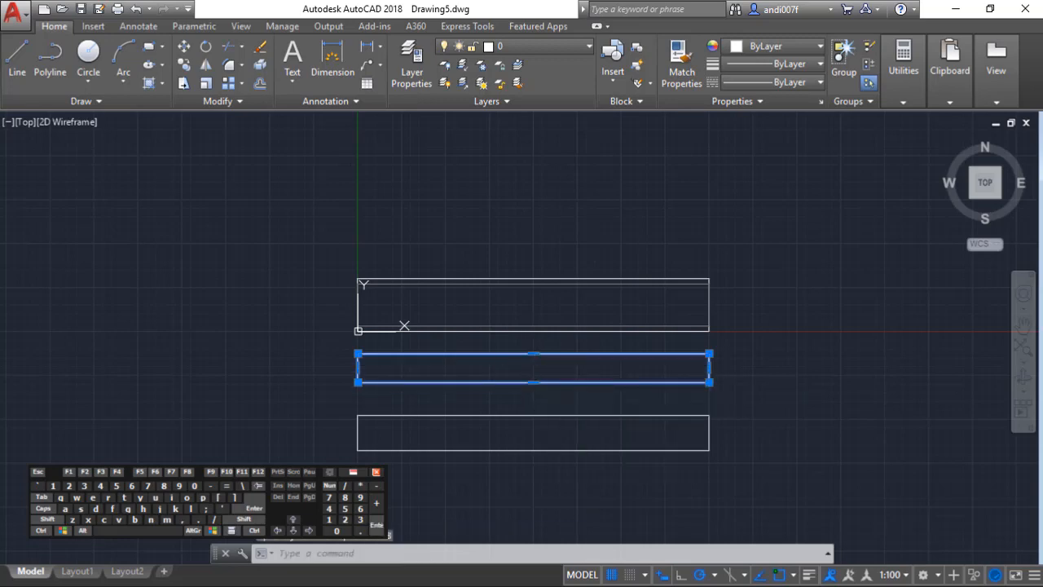
left_click(533, 354)
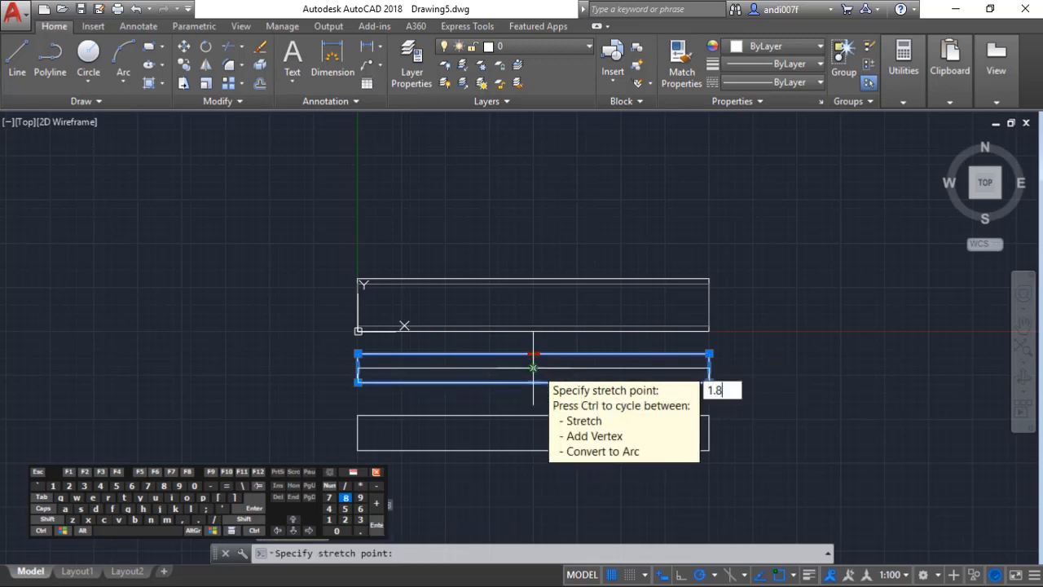
type("1.8")
key("Return")
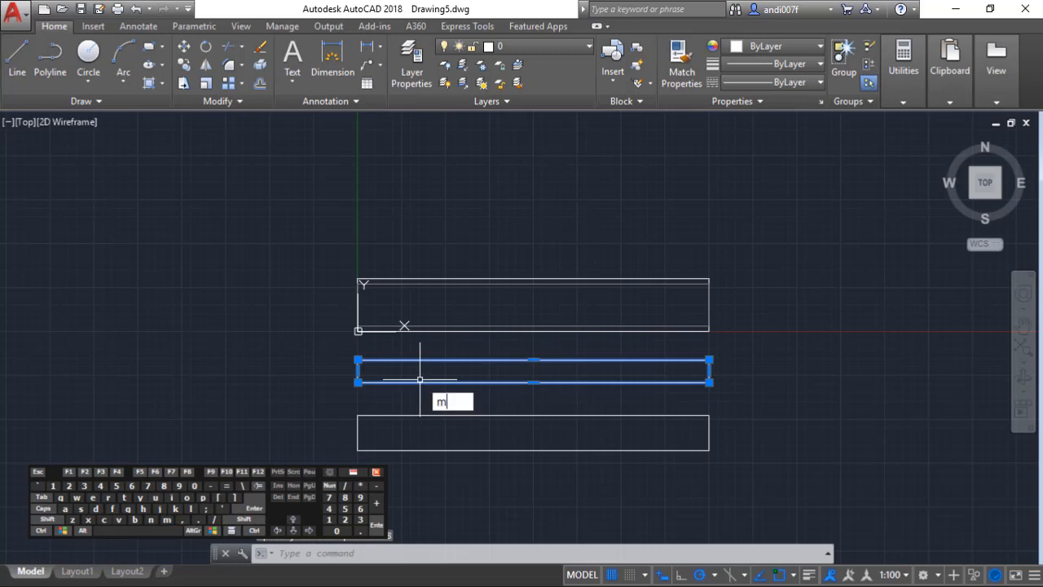
Move the narrowed middle rectangle down into the bottom rectangle, aligning the midpoints of their left edges.
type("m")
key("Return")
left_click(358, 371)
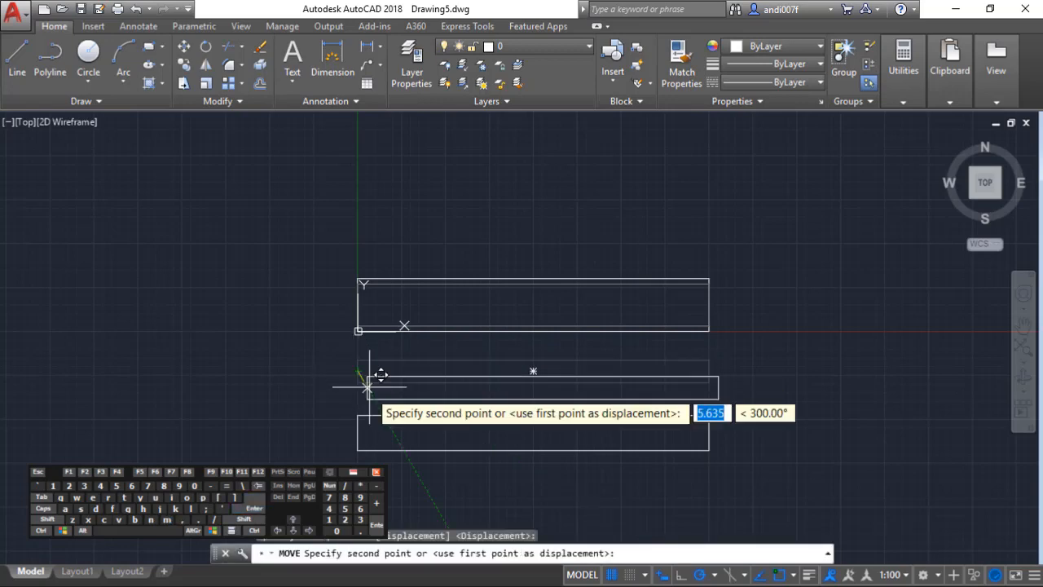
left_click(359, 433)
Set the color of the inner rectangle in the bottom pair to grey index color 8.
left_click(392, 422)
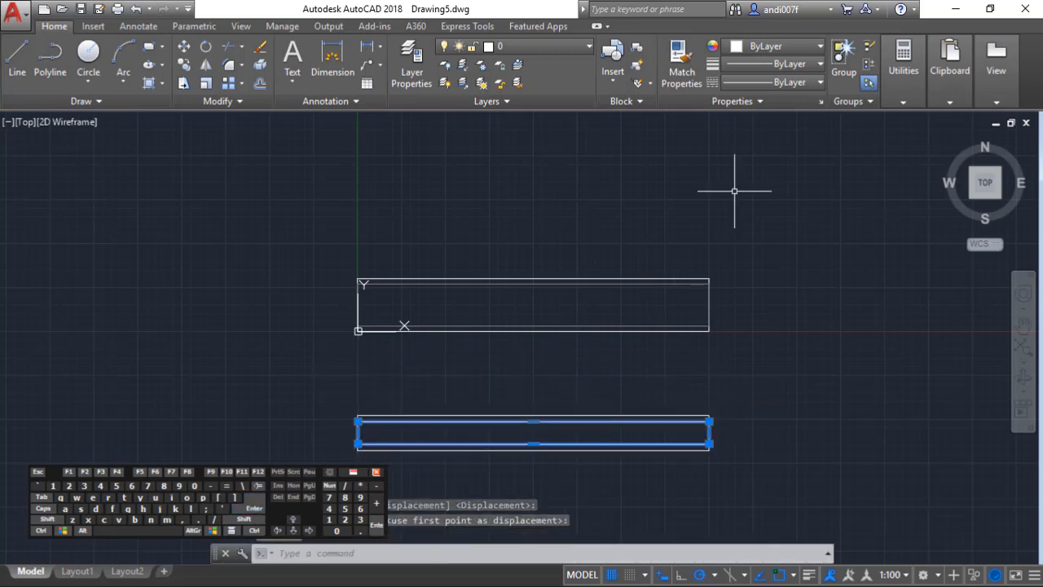
left_click(789, 47)
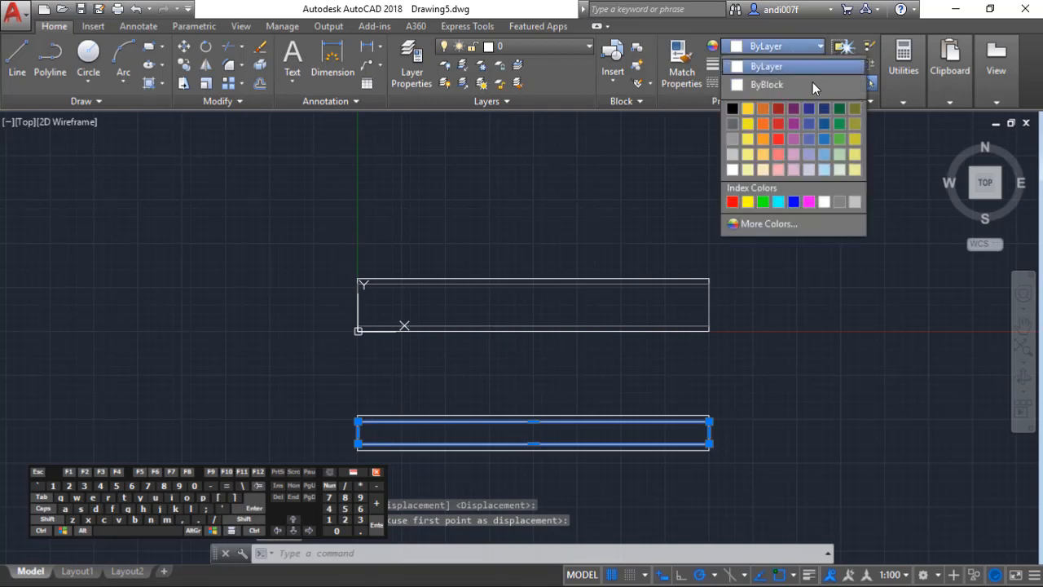
left_click(837, 202)
Move the bottom pair of rectangles onto the upper pair, matching the midpoints of their left edges.
left_click(539, 428)
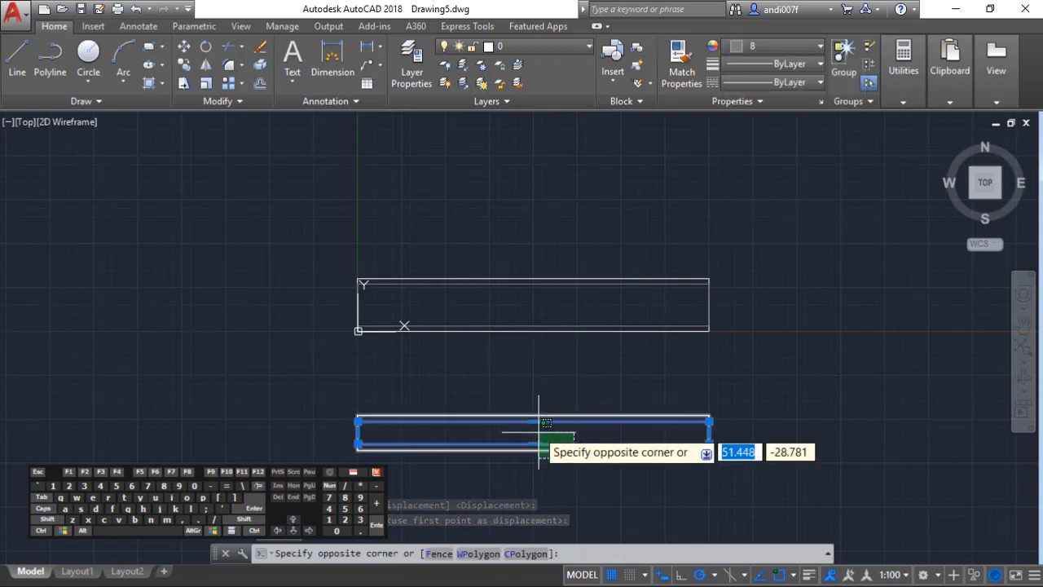
type("m")
key("Return")
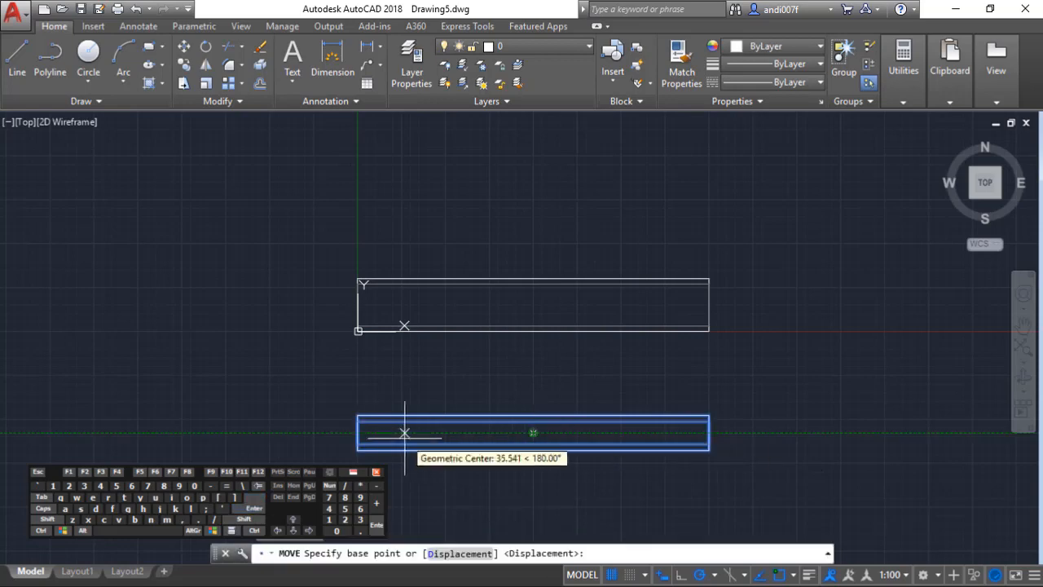
left_click(359, 430)
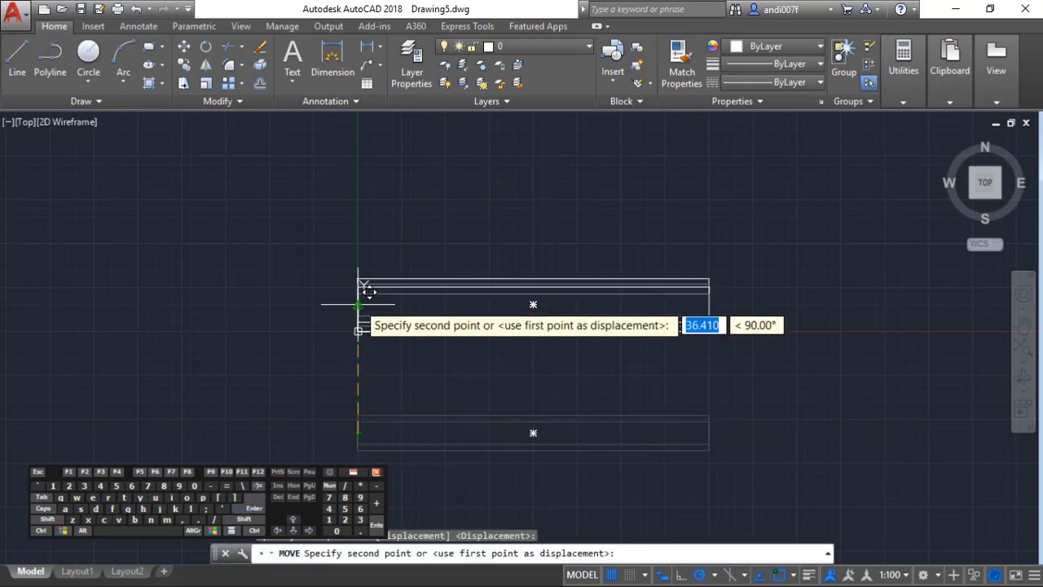
left_click(358, 303)
Start a block definition named Dinding01 with its base point at the midpoint of the wall's left edge.
type("b")
key("Return")
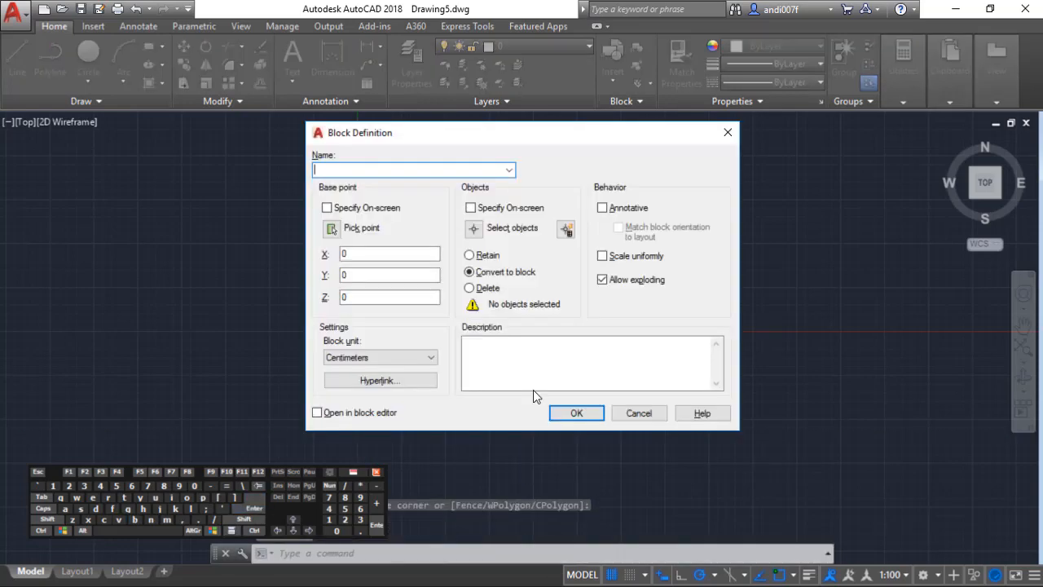
type("D")
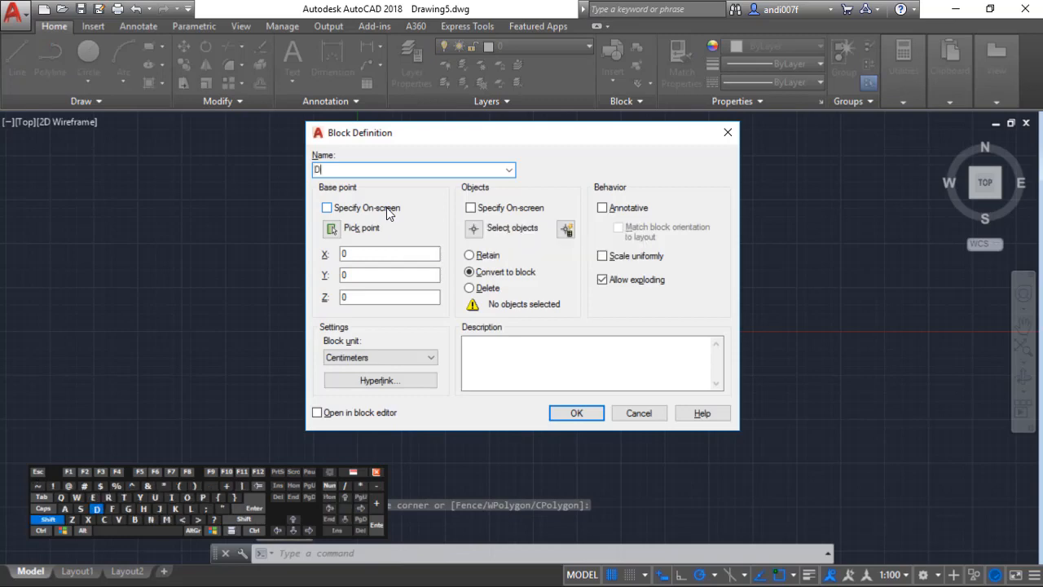
type("inding")
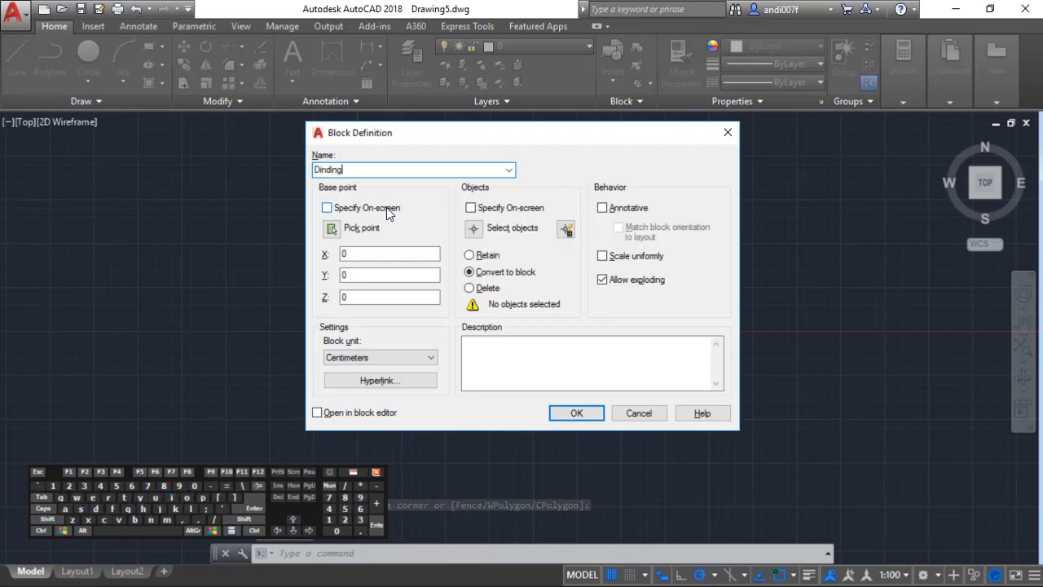
type("01")
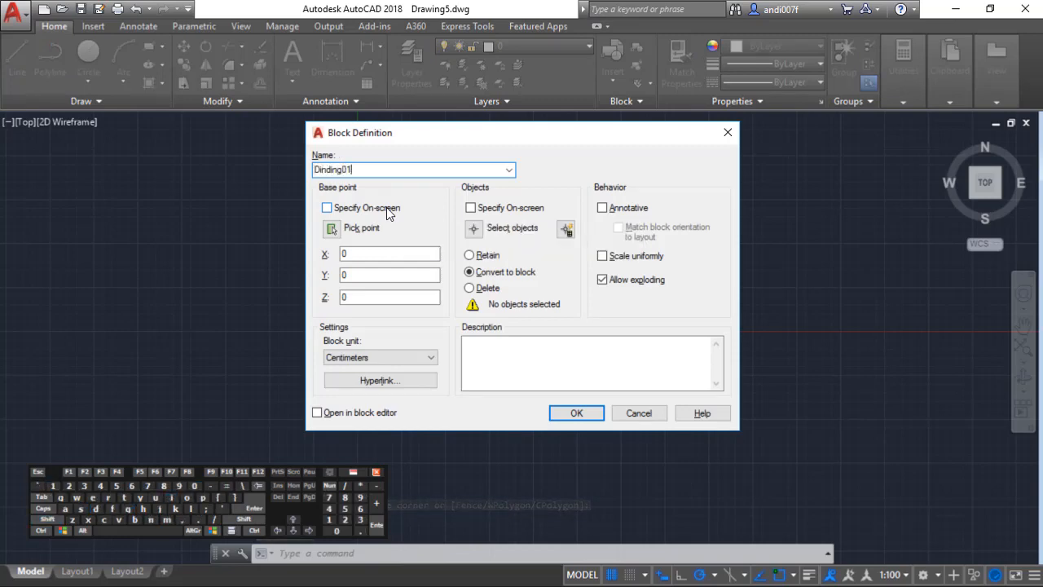
left_click(332, 228)
left_click(356, 300)
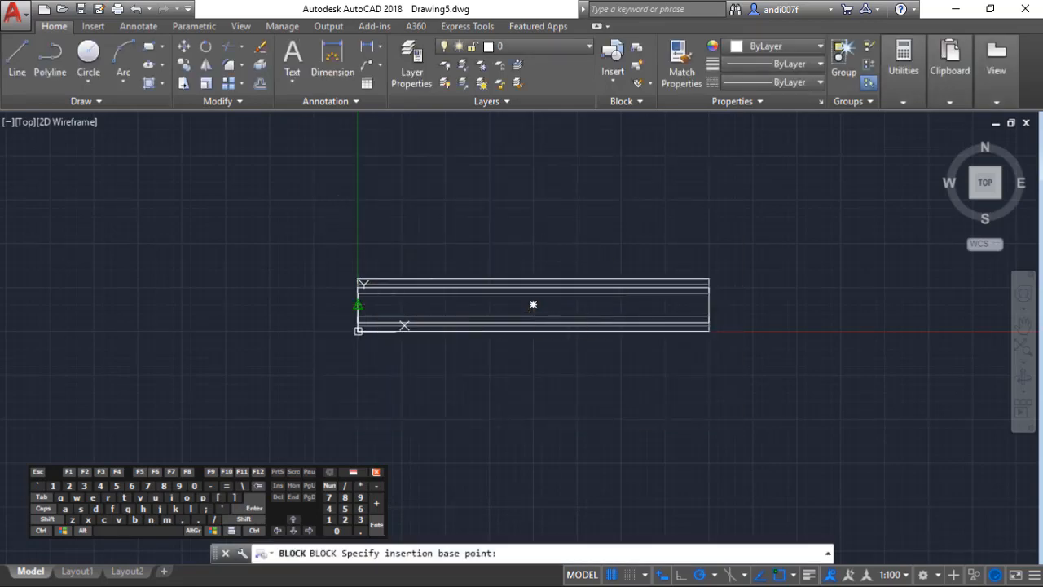
Include all four overlapping wall rectangles in the block and create it.
left_click(473, 231)
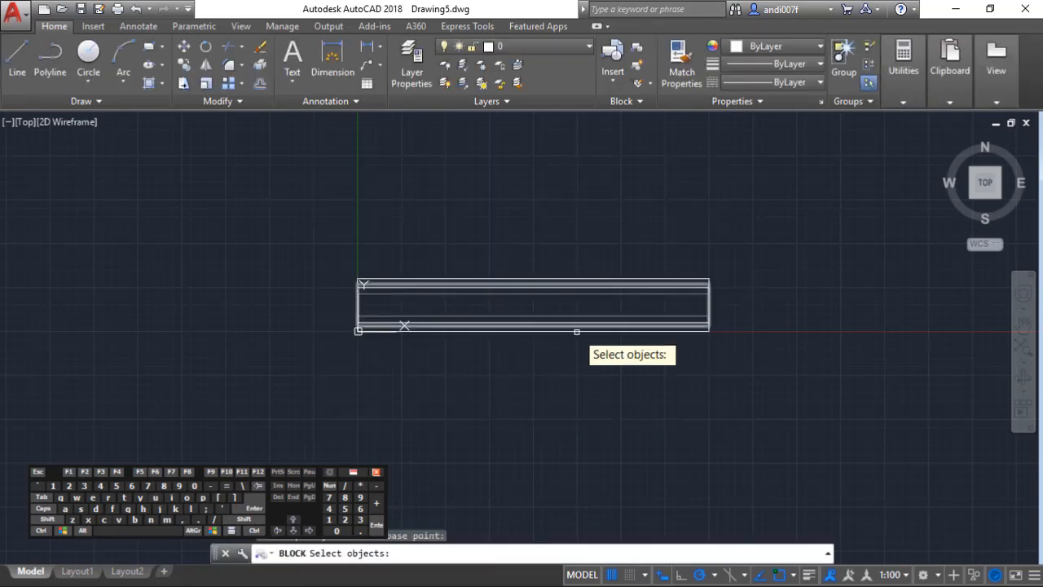
left_click(610, 359)
left_click(583, 307)
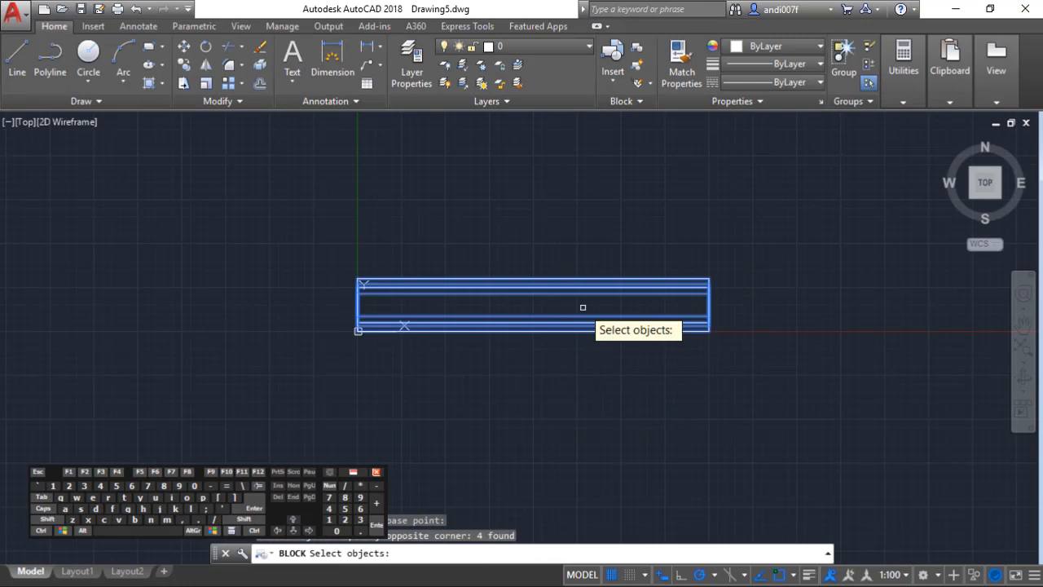
key("Return")
left_click(582, 412)
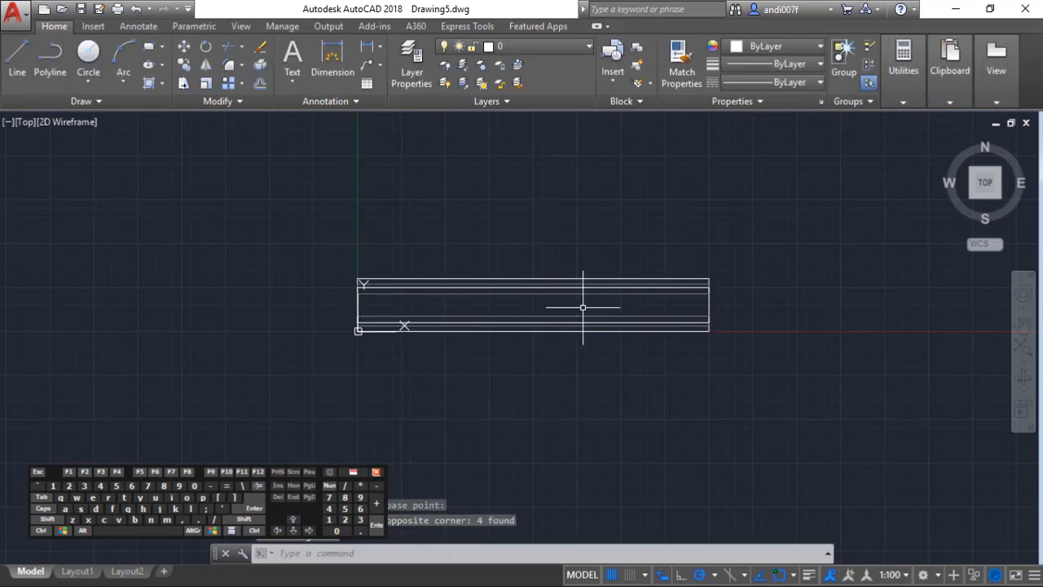
Open the new wall block for editing in the Block Editor.
left_click(600, 324)
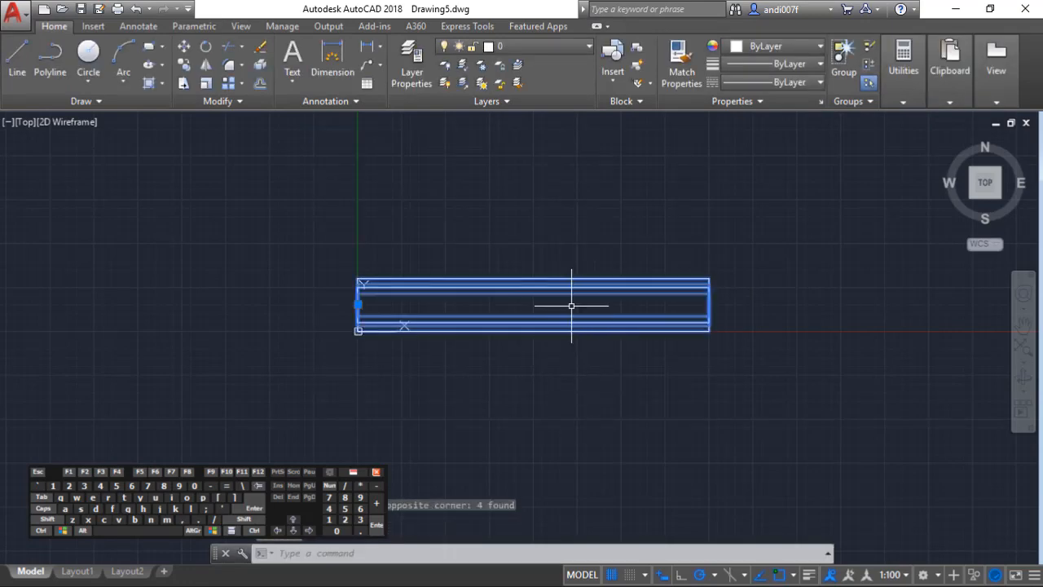
right_click(571, 305)
left_click(646, 184)
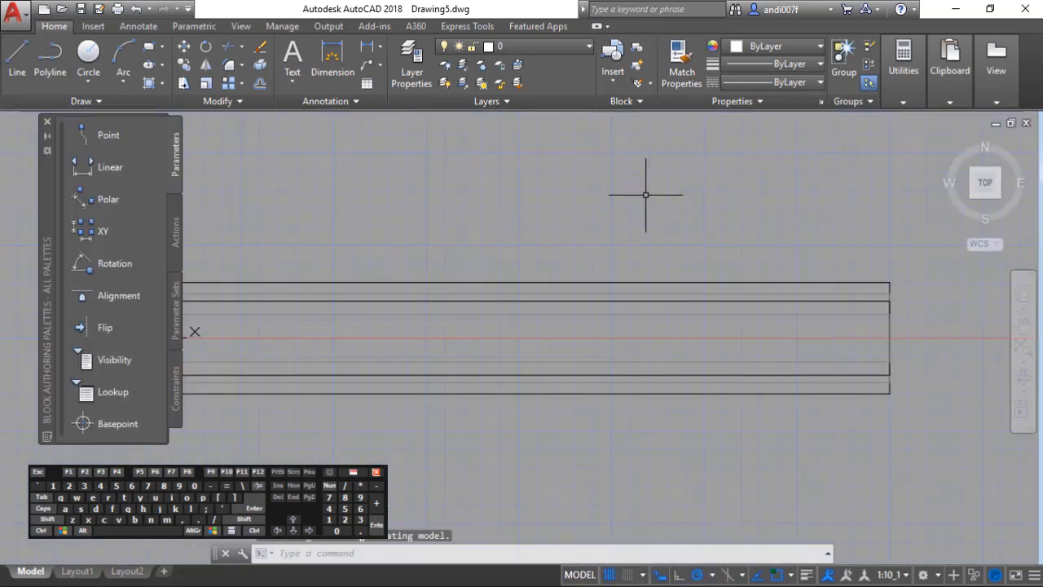
Add a linear parameter from the wall's left edge midpoint to its right edge midpoint, with the label below the wall.
scroll(477, 232, "down", 2)
middle_click_drag(481, 228, 557, 206)
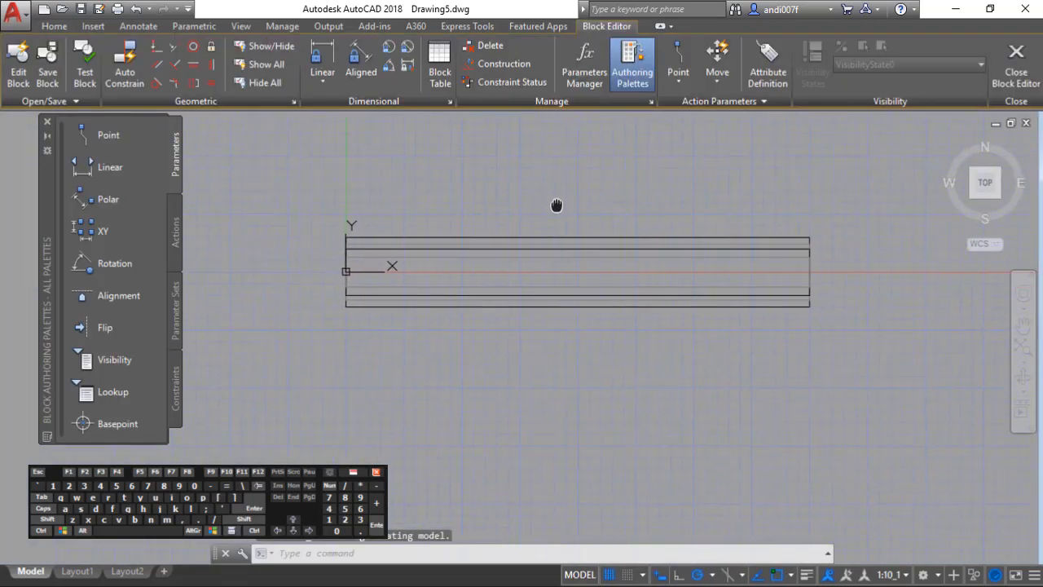
left_click(82, 171)
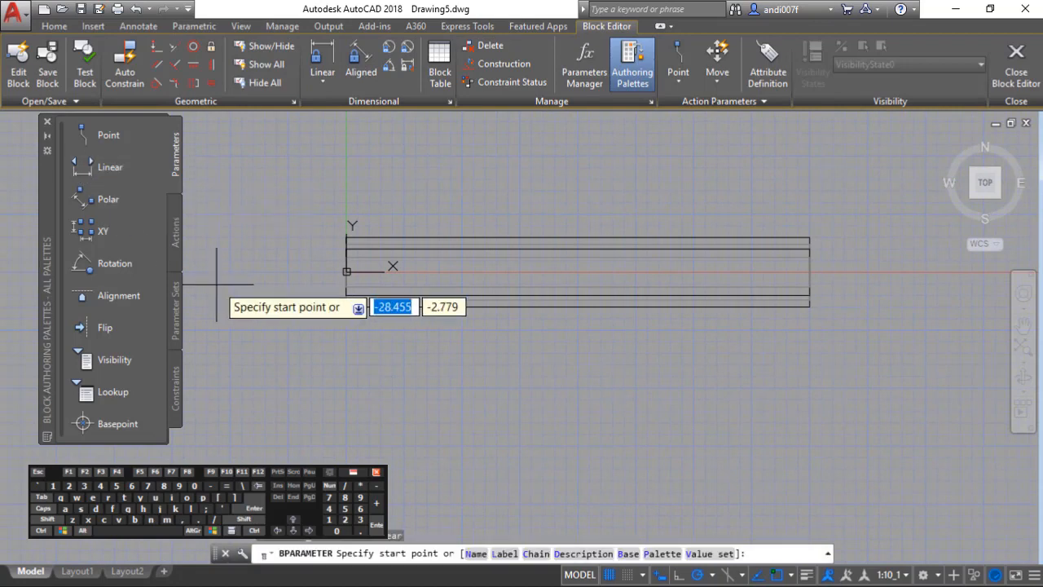
left_click(346, 271)
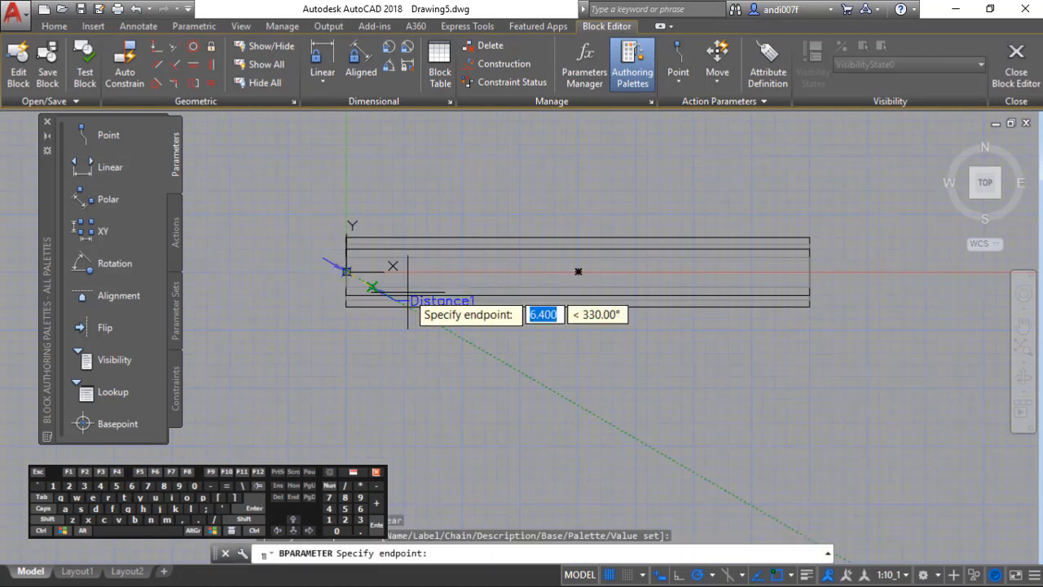
left_click(810, 272)
left_click(613, 343)
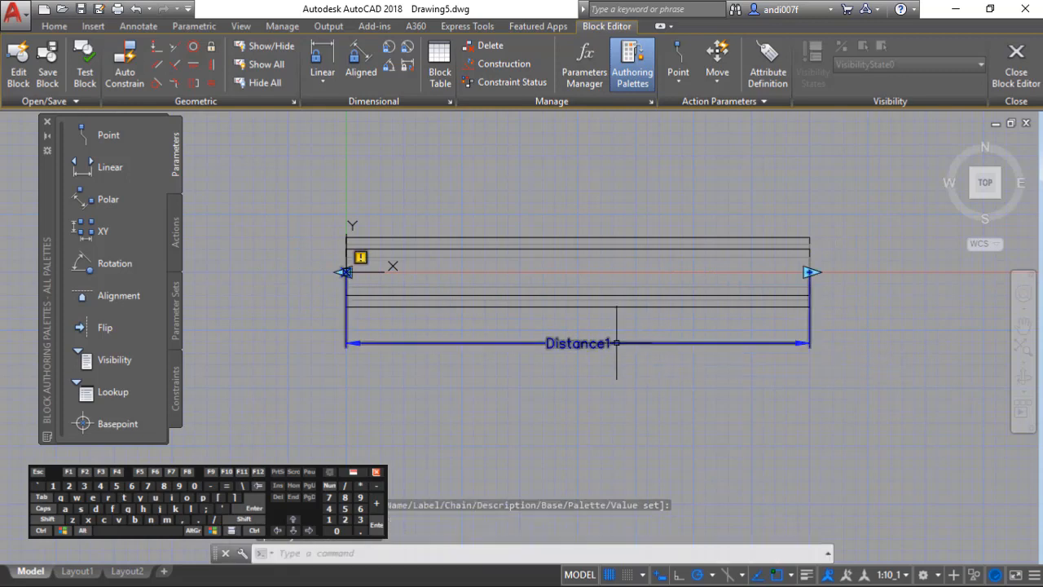
Relocate the linear parameter's right grip up to the inner wall outline's upper right corner and its left grip down to the lower left corner.
left_click(813, 271)
left_click(814, 248)
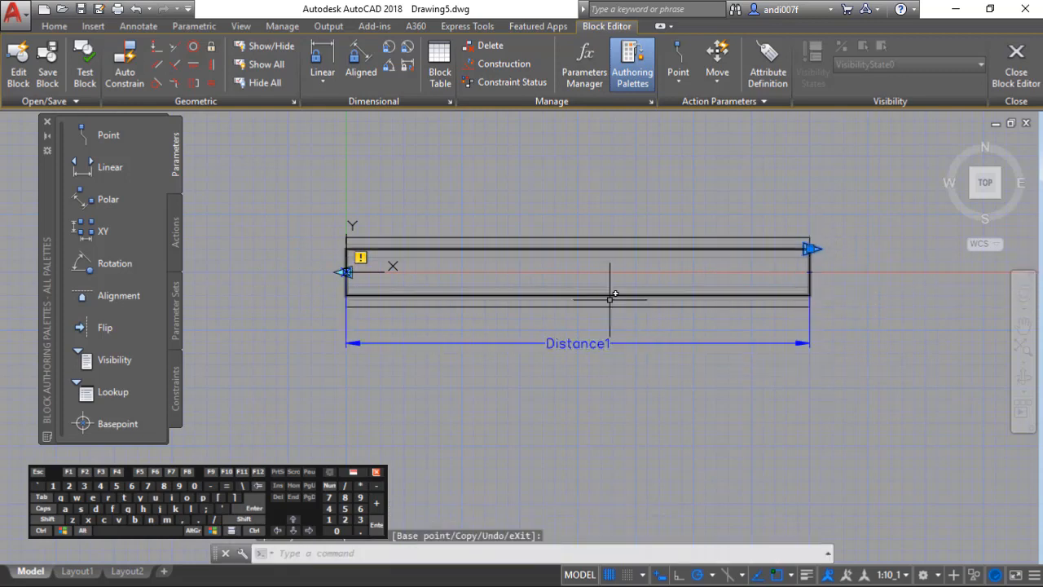
left_click(343, 271)
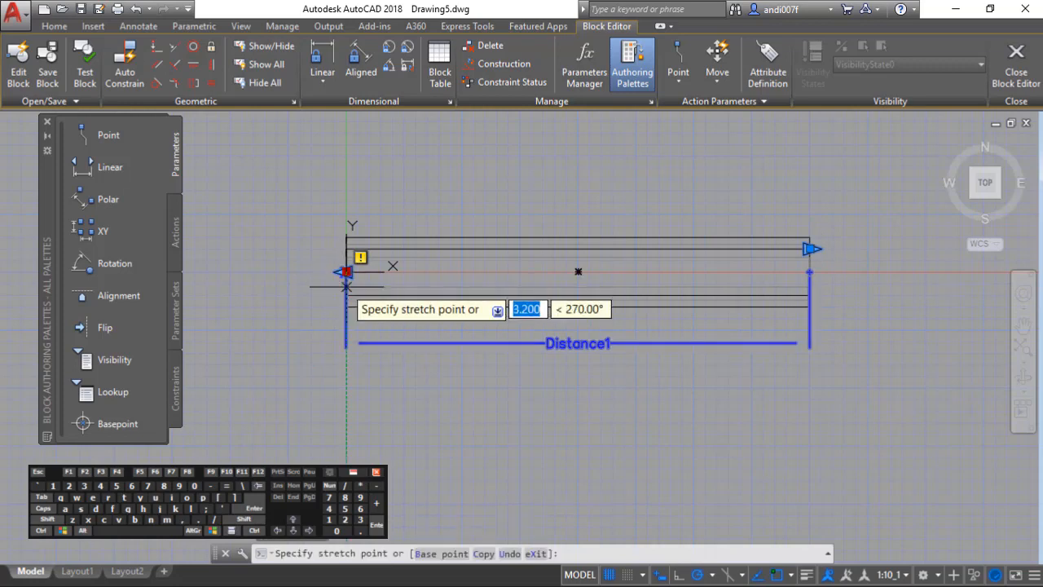
left_click(343, 295)
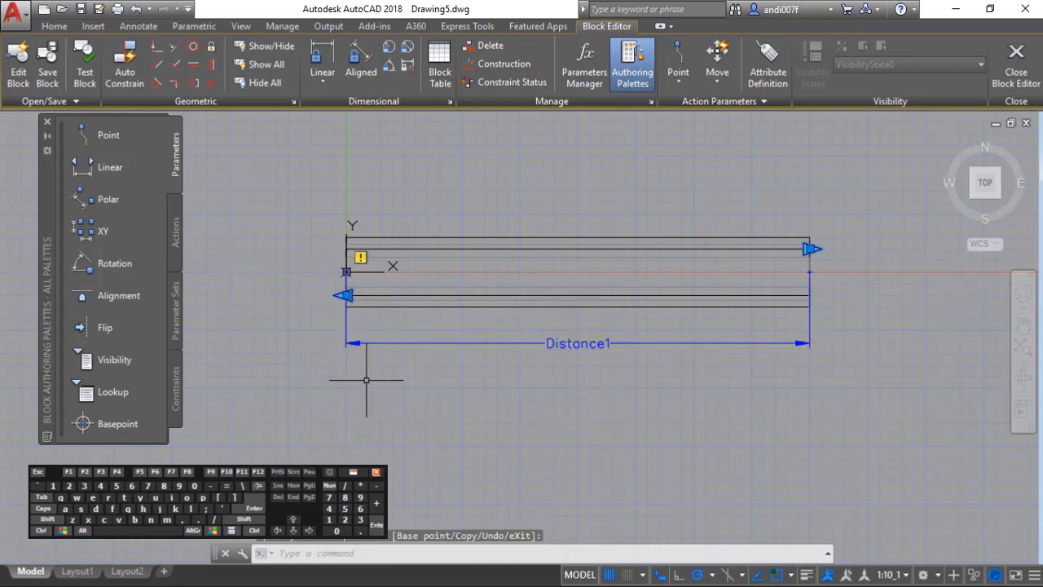
key("Escape")
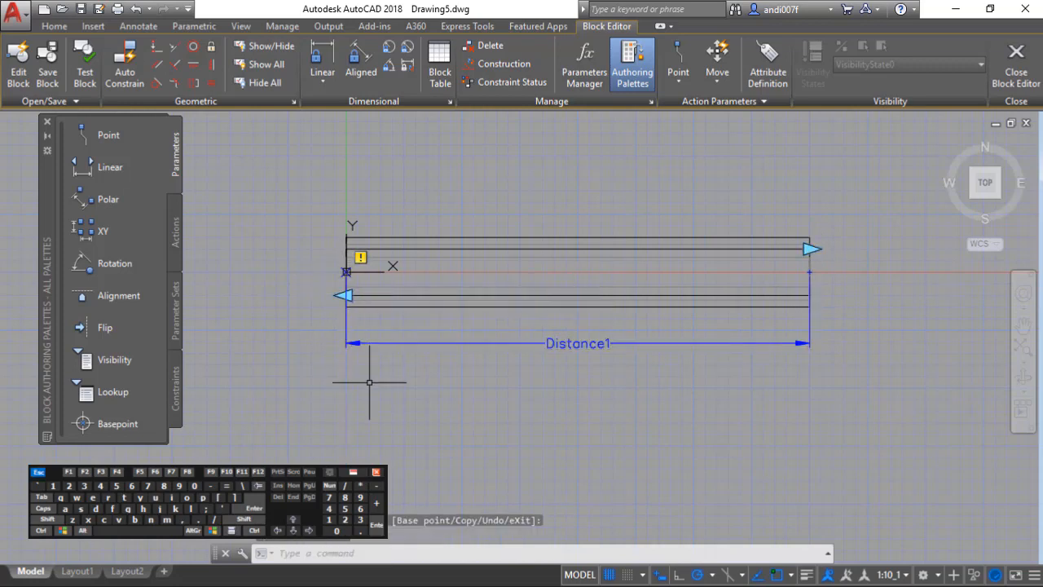
Add a basepoint parameter at the left edge's midpoint and a rotation parameter from there to the right edge's midpoint with default angle 0.
left_click(103, 423)
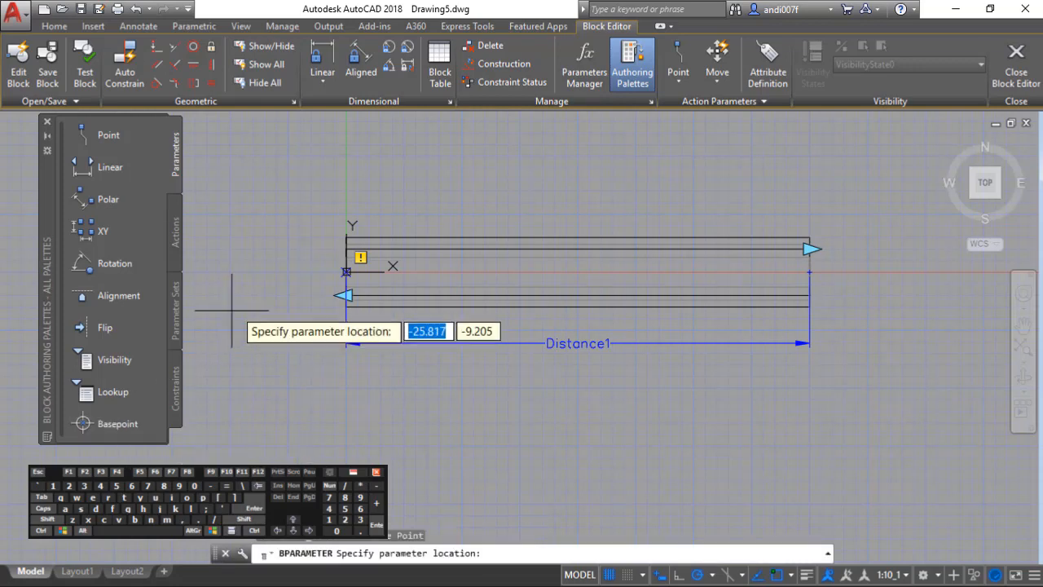
left_click(346, 271)
left_click(114, 263)
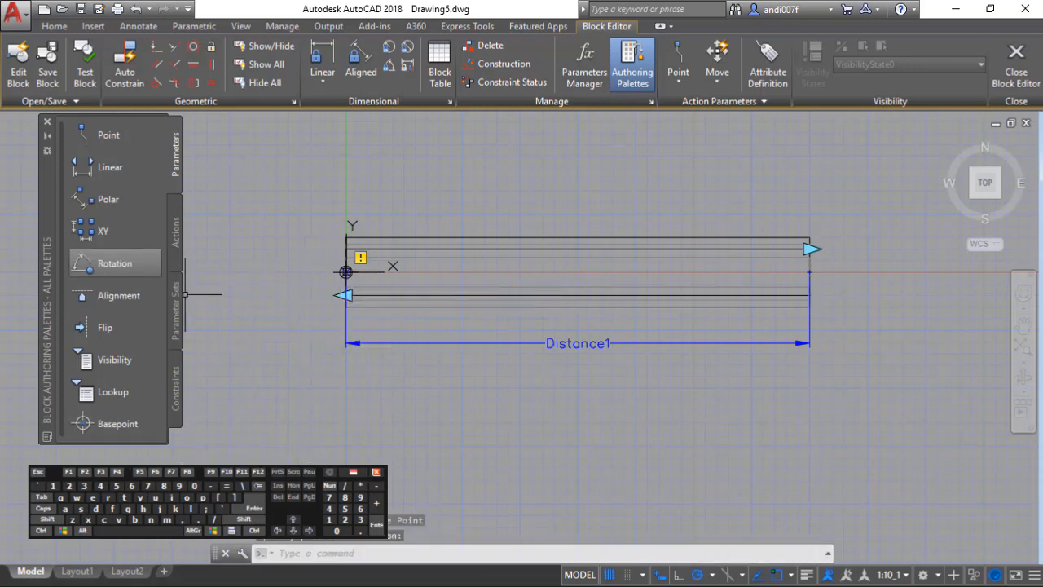
left_click(346, 271)
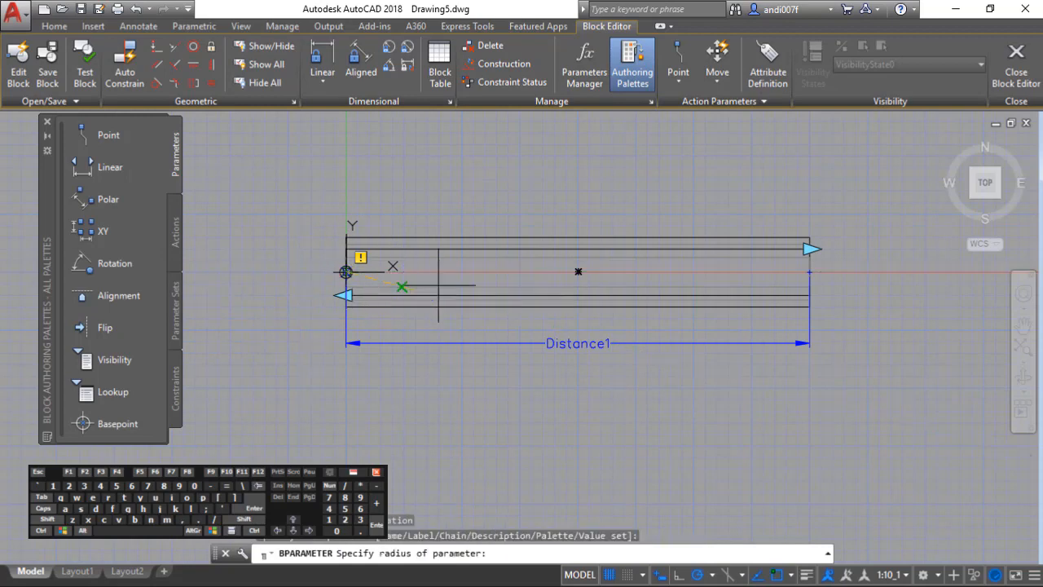
left_click(810, 271)
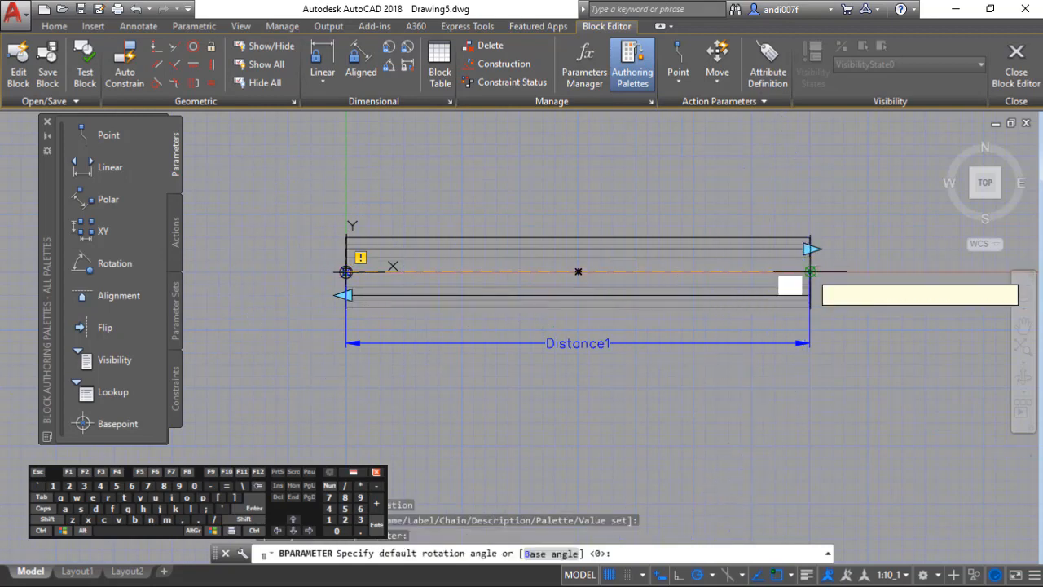
left_click(810, 272)
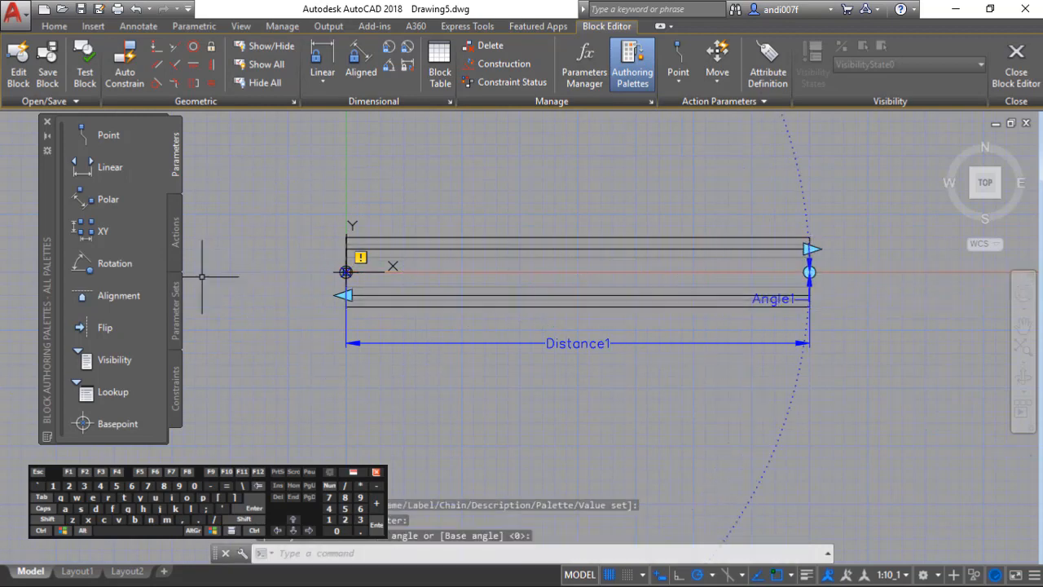
Place a visibility parameter at the geometric center of the wall.
left_click(87, 361)
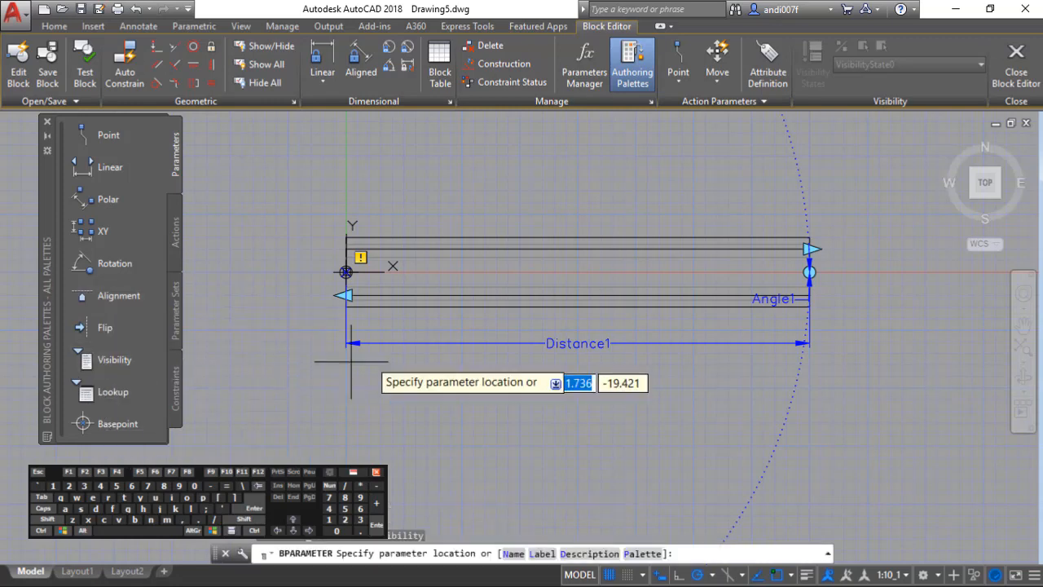
left_click(578, 271)
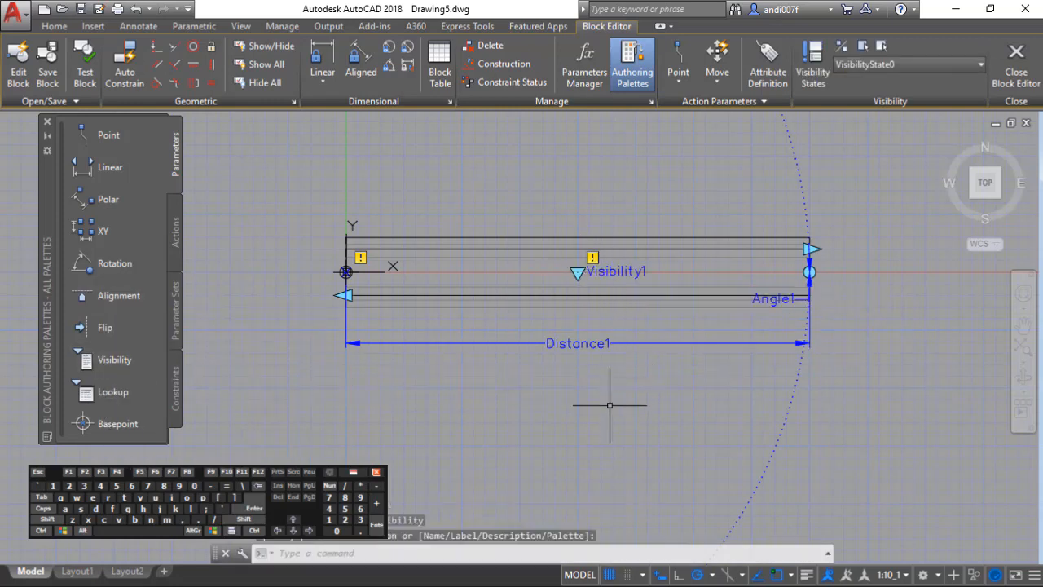
Add a stretch action to the linear parameter's right end point, framing the wall's right end and selecting the objects crossing it.
left_click(178, 231)
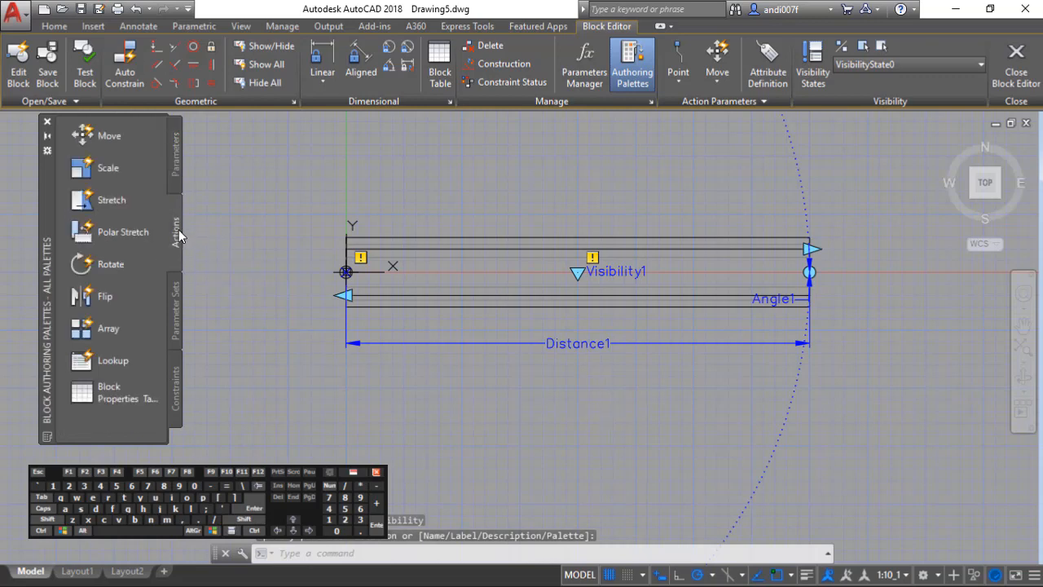
left_click(106, 200)
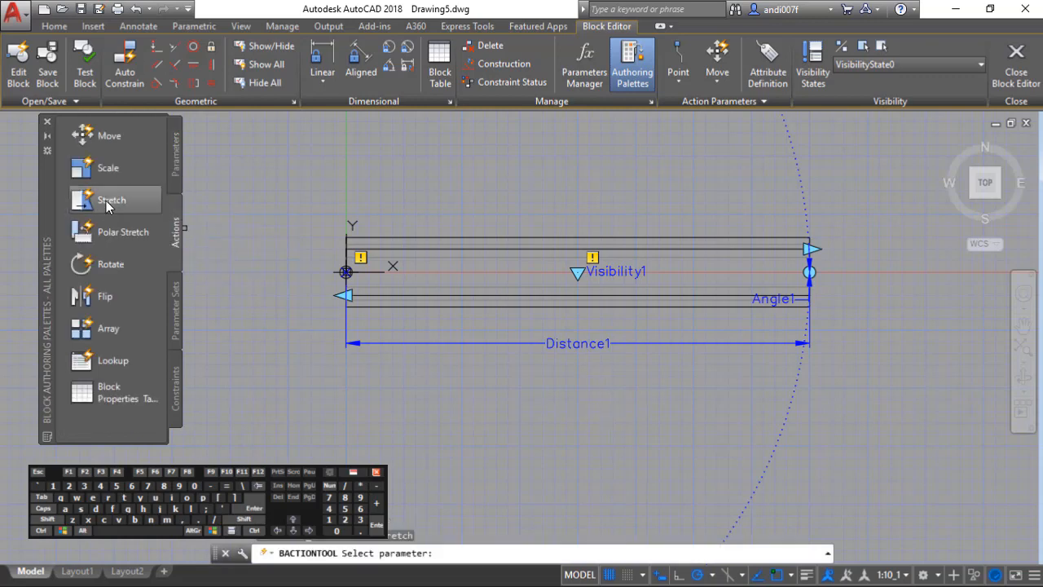
left_click(787, 343)
left_click(787, 343)
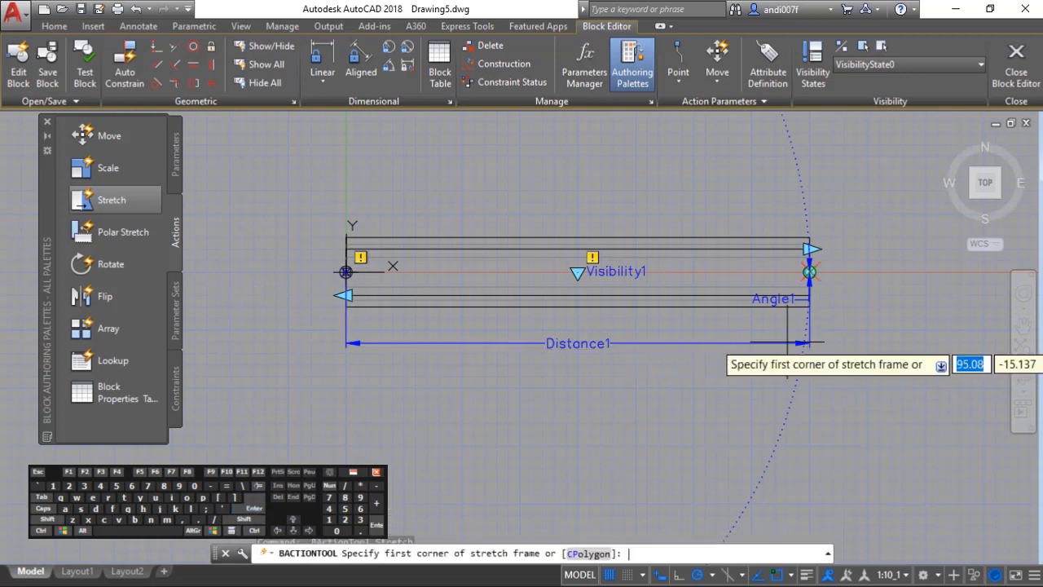
left_click(847, 377)
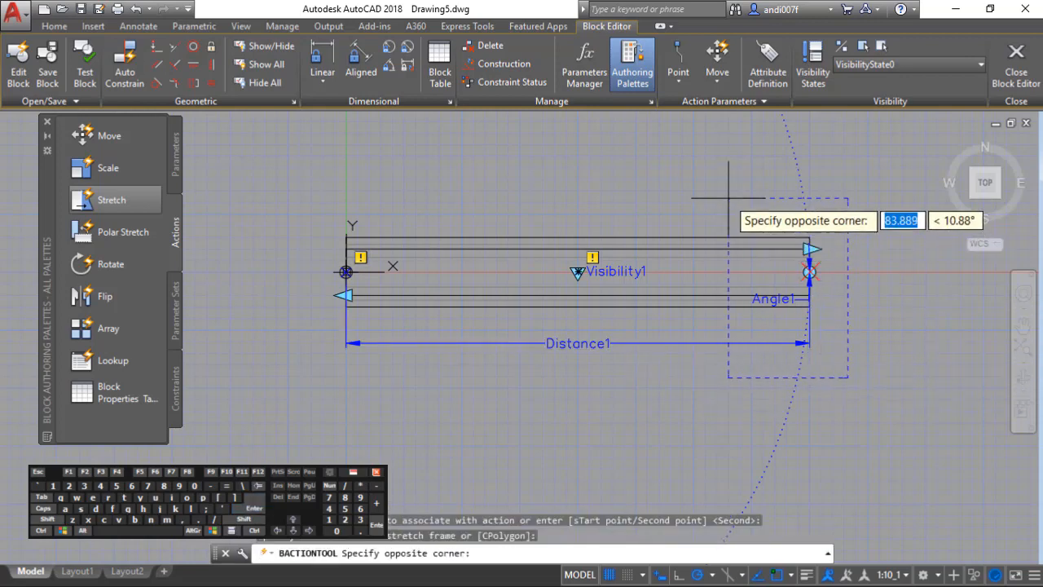
left_click(729, 198)
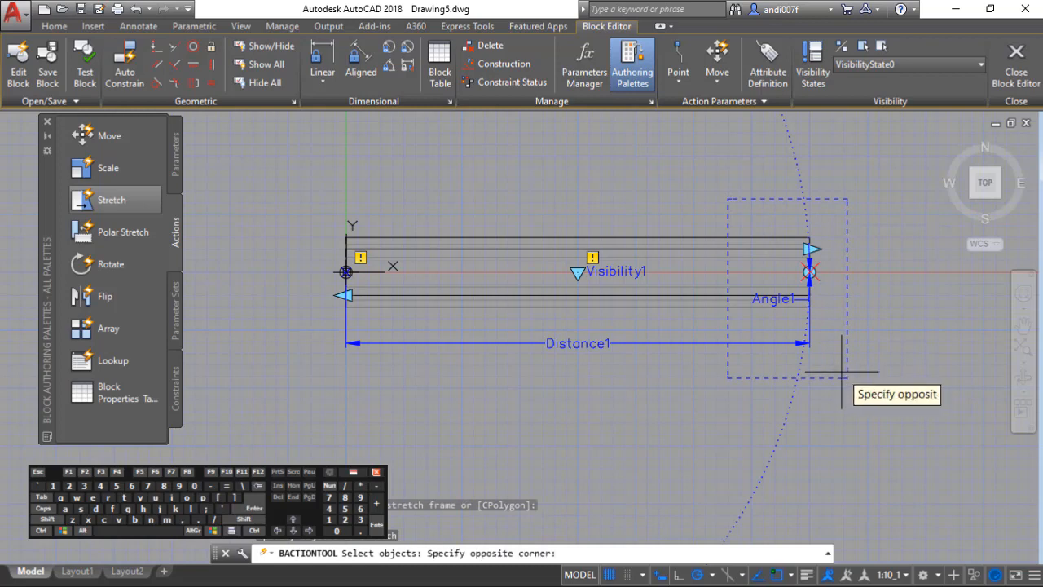
left_click(743, 203)
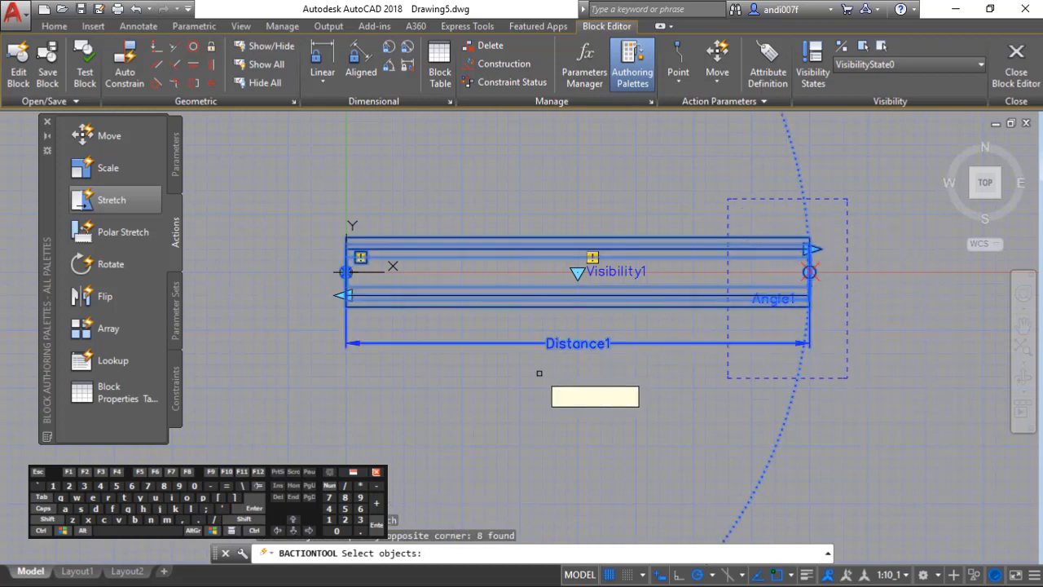
key("Return")
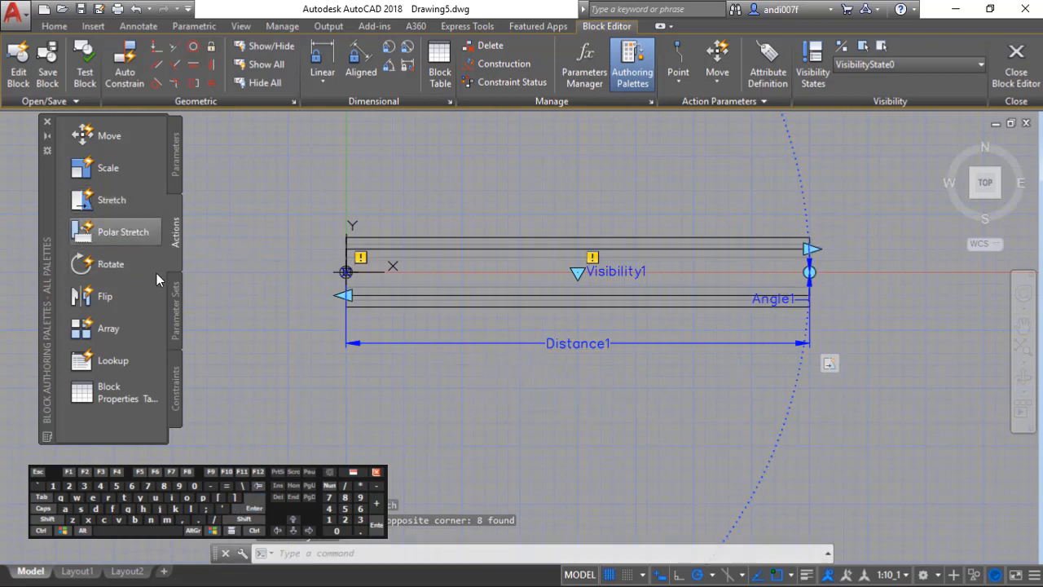
Add a stretch action to the linear parameter's left start point, framing the wall's left end and selecting the objects crossing it.
left_click(120, 201)
left_click(372, 342)
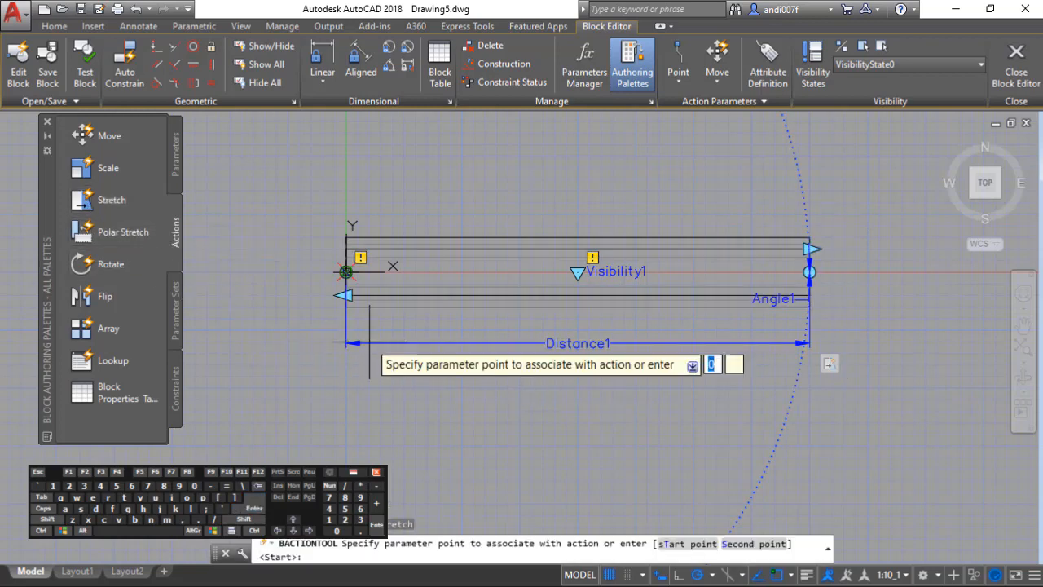
left_click(346, 272)
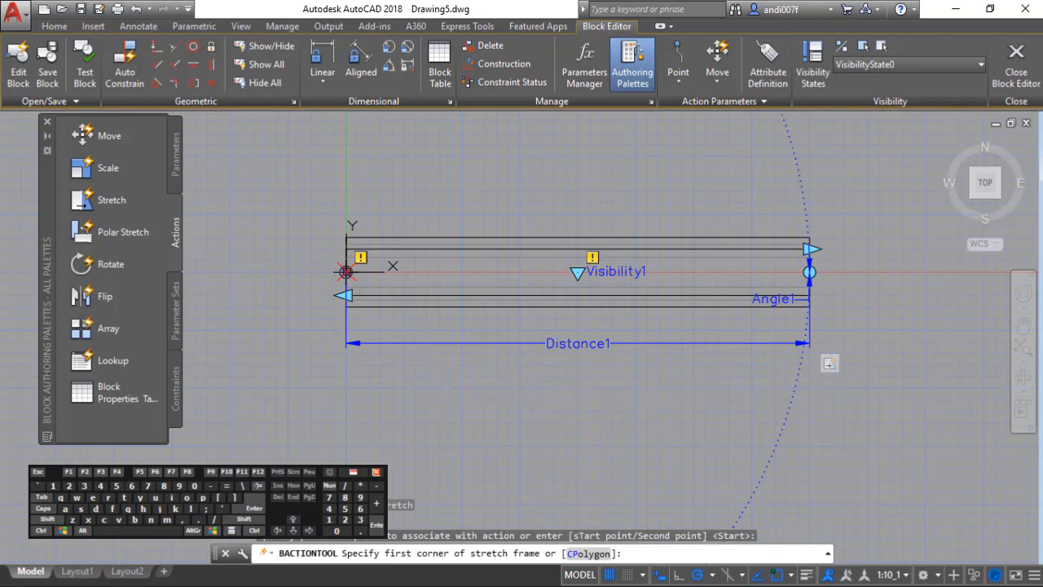
left_click(434, 367)
left_click(301, 197)
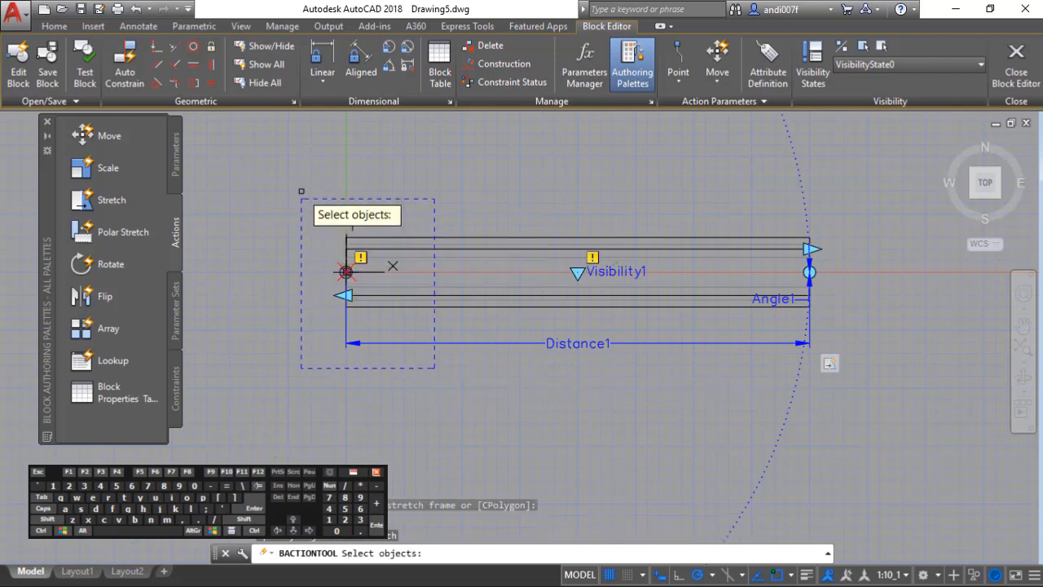
left_click(430, 361)
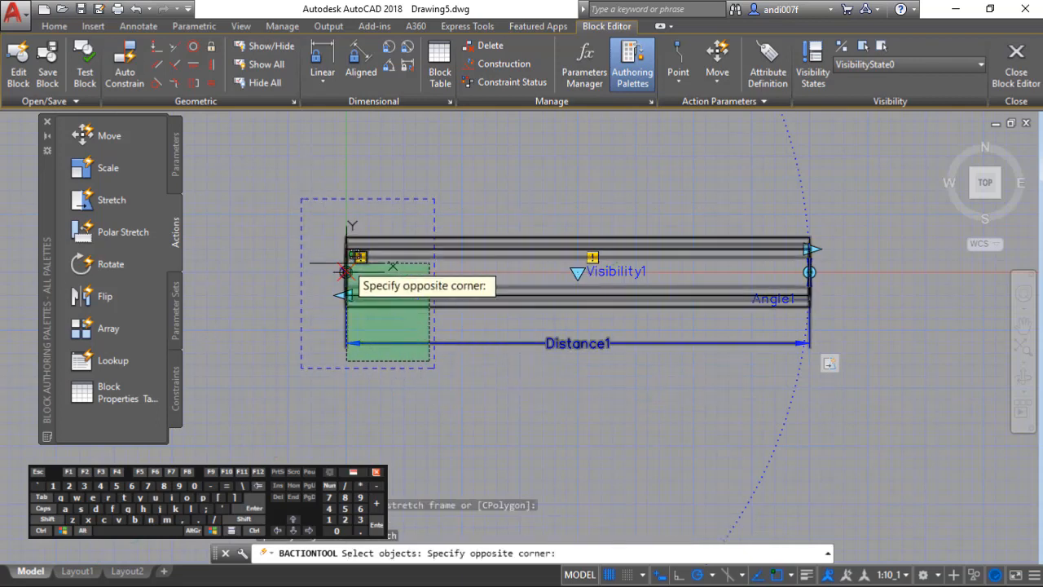
left_click(313, 205)
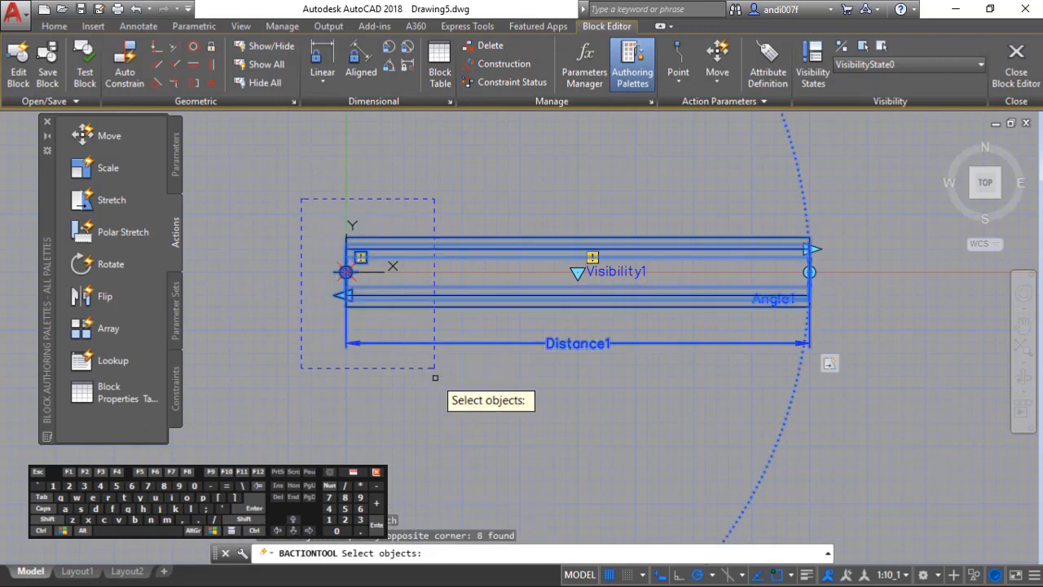
key("Return")
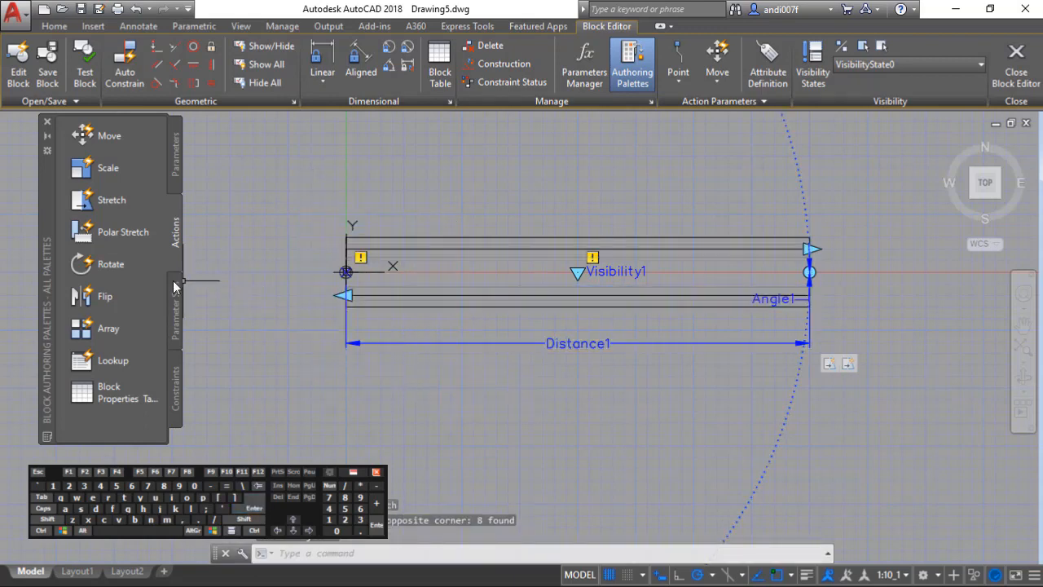
Add a rotate action to the rotation parameter, applying to the whole wall and all its parameters.
left_click(111, 264)
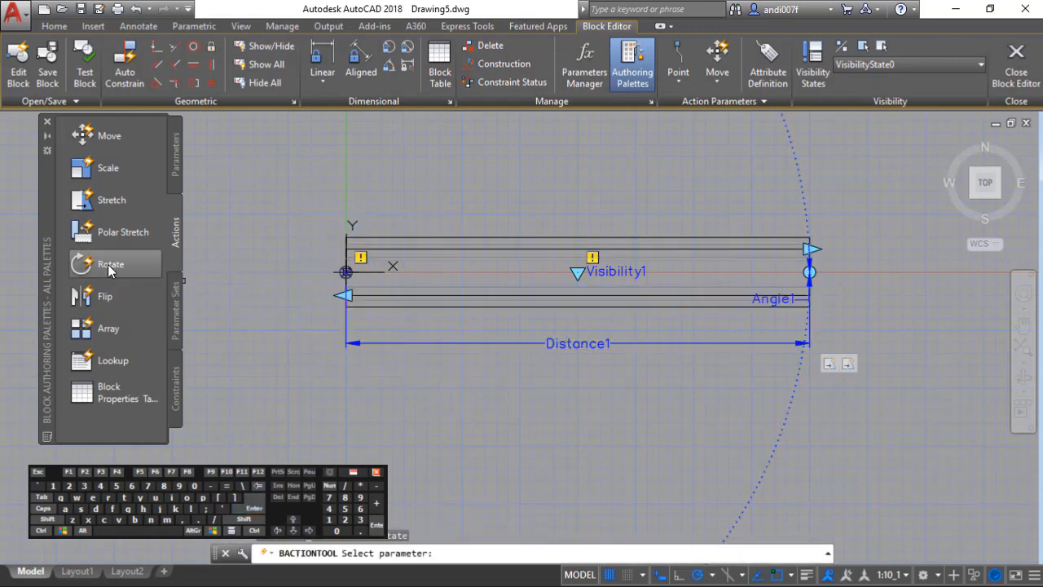
left_click(796, 385)
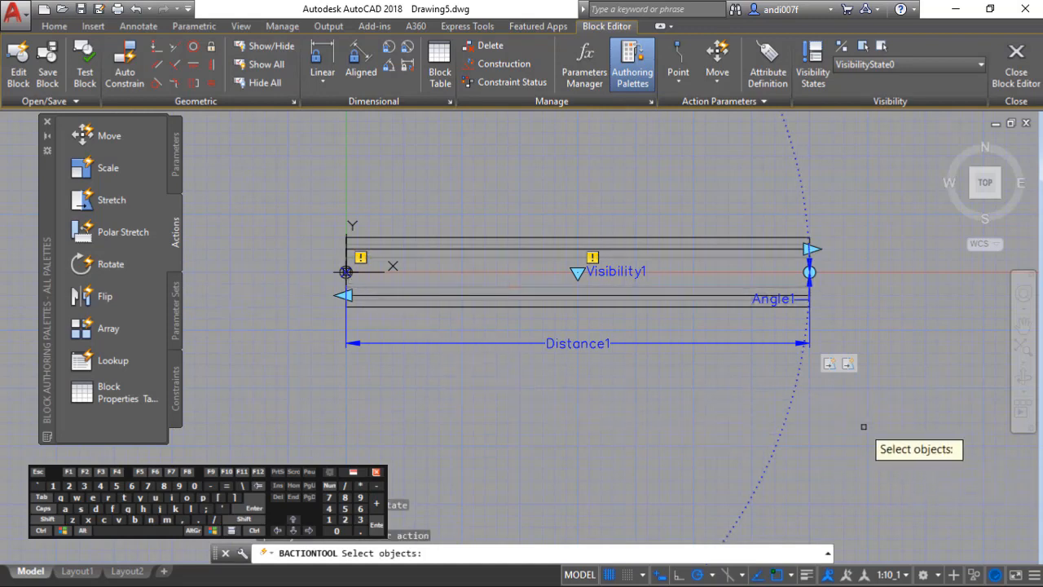
left_click(894, 438)
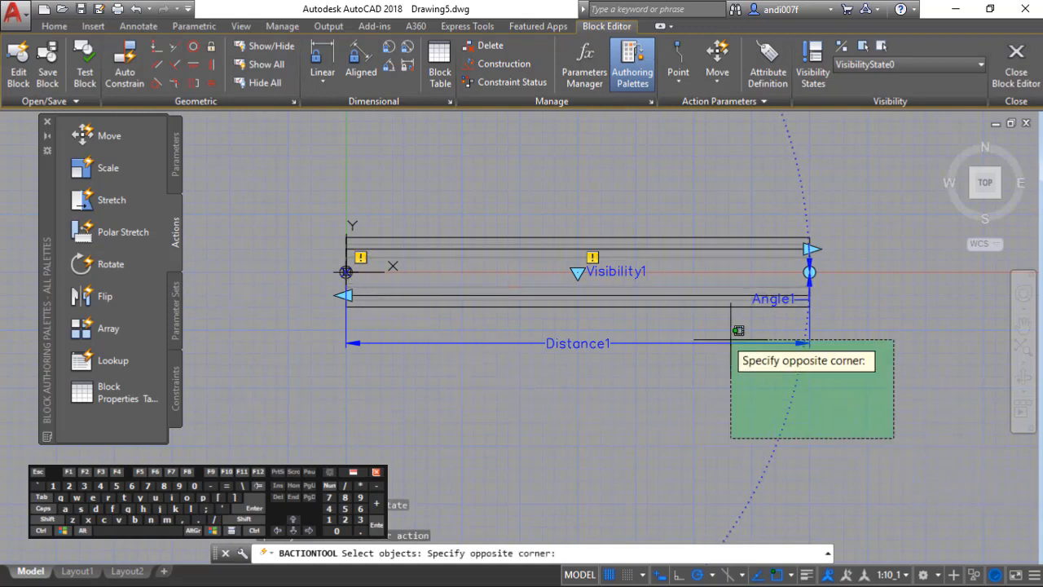
left_click(298, 162)
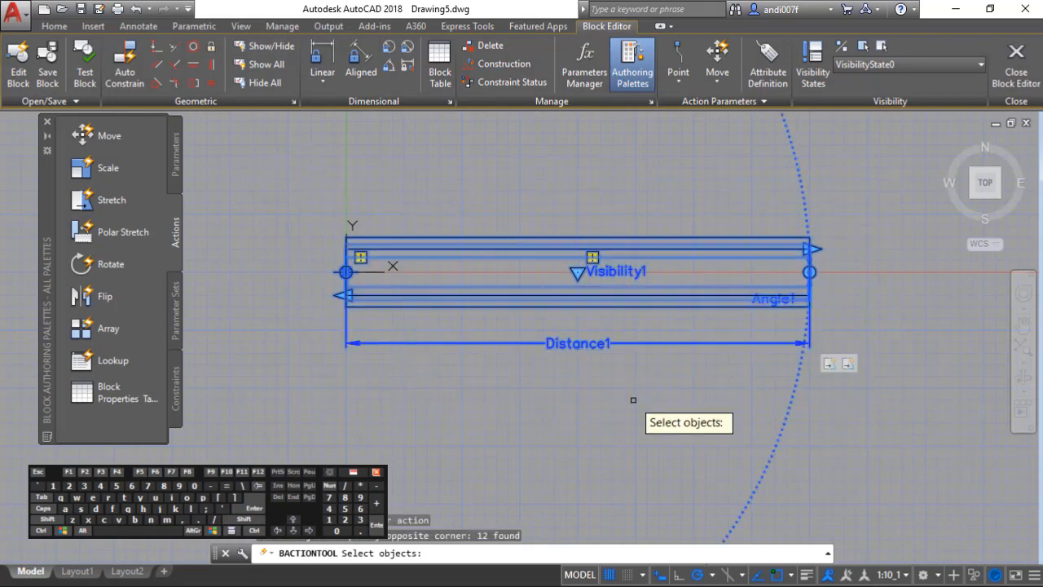
key("Return")
Hatch the inner wall outline with the ANSI32 pattern at scale 3, selecting the outline as the boundary object.
type("H")
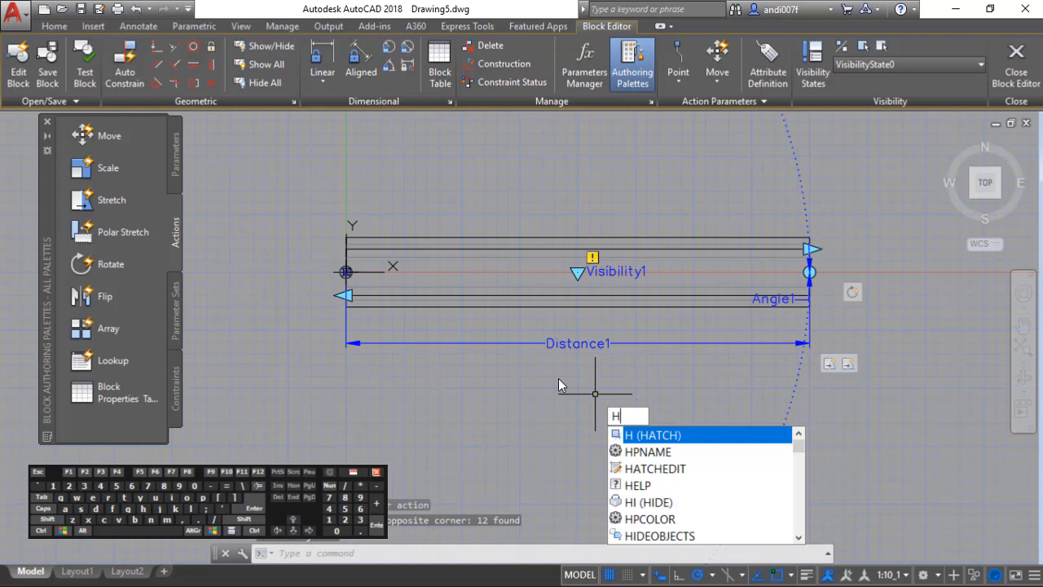
key("Return")
left_click(299, 74)
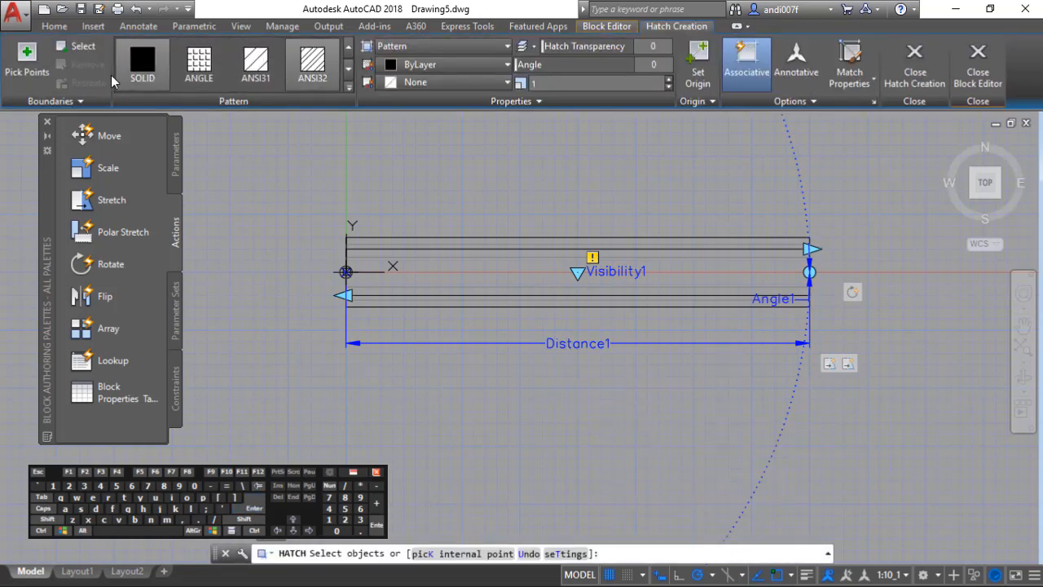
left_click(85, 47)
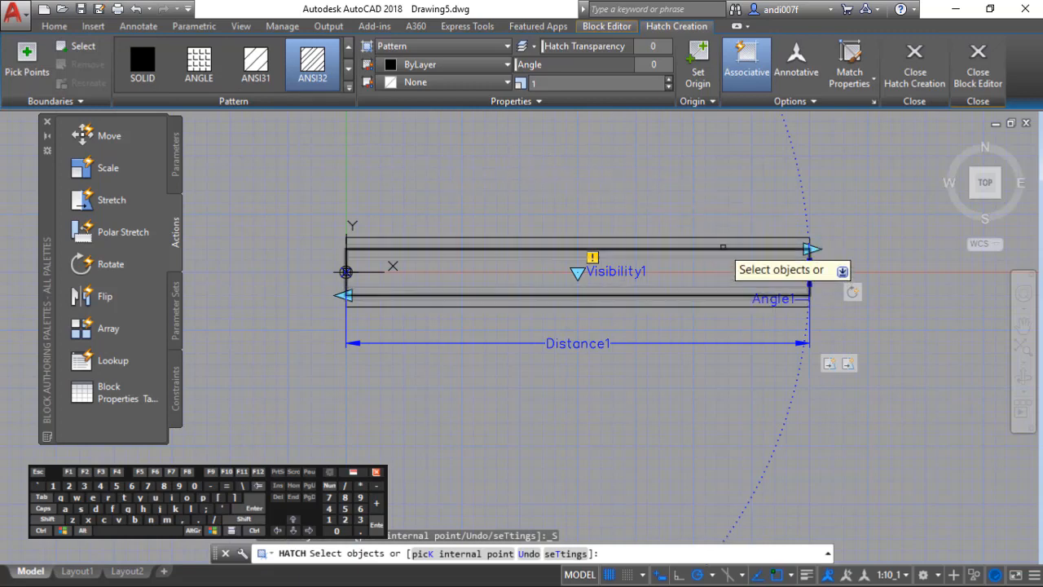
left_click(728, 255)
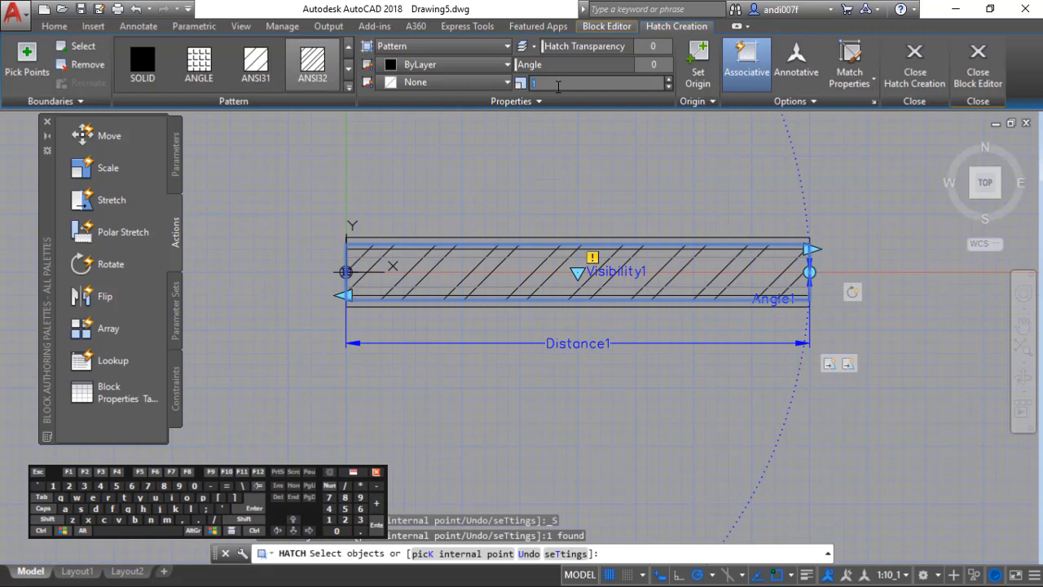
type("3")
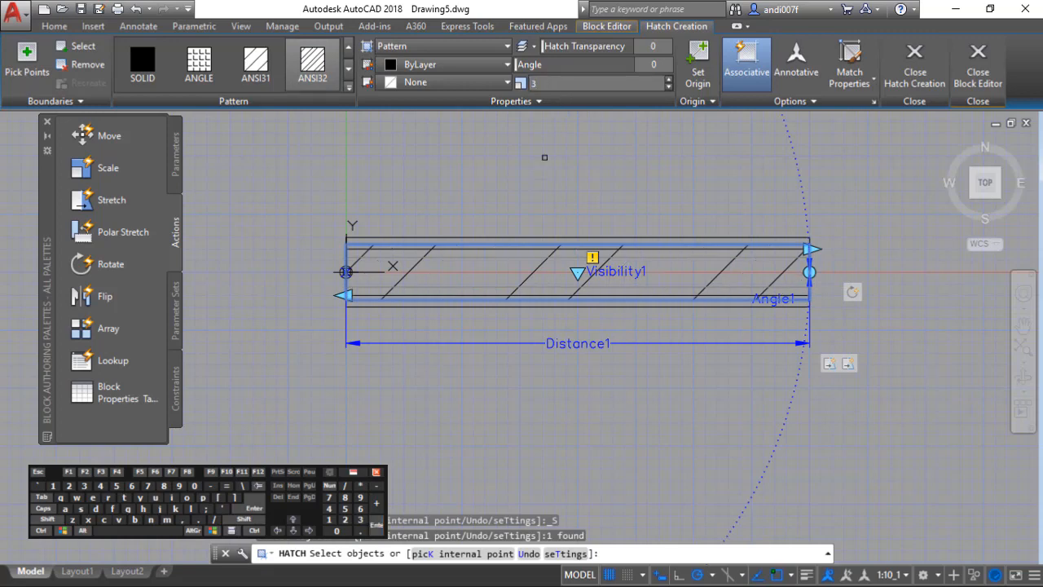
key("Return")
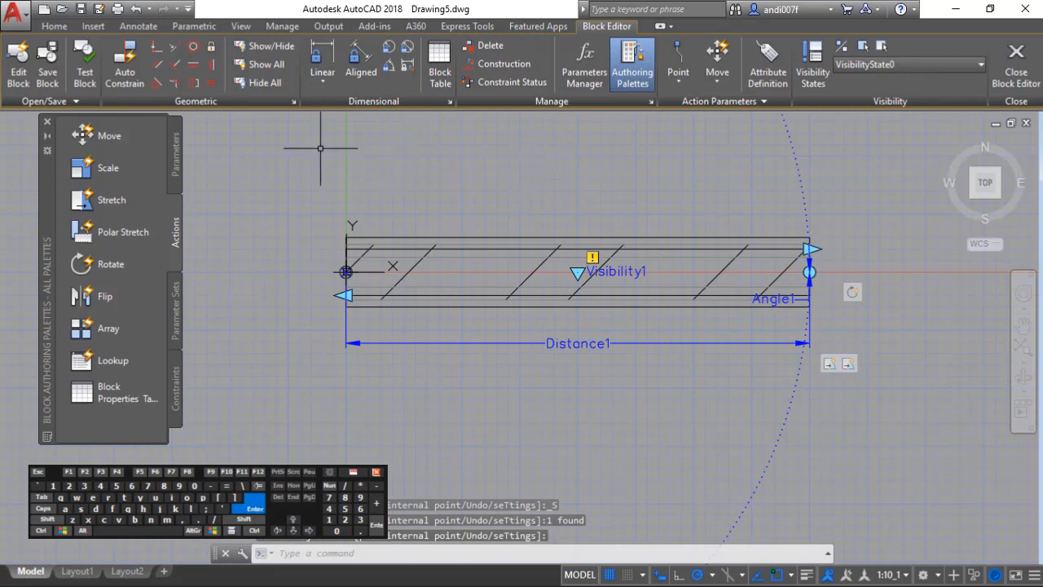
Add a crossing hatch to the same inner wall outline with pattern ANSI31, angle 90 and scale 3.
key("Return")
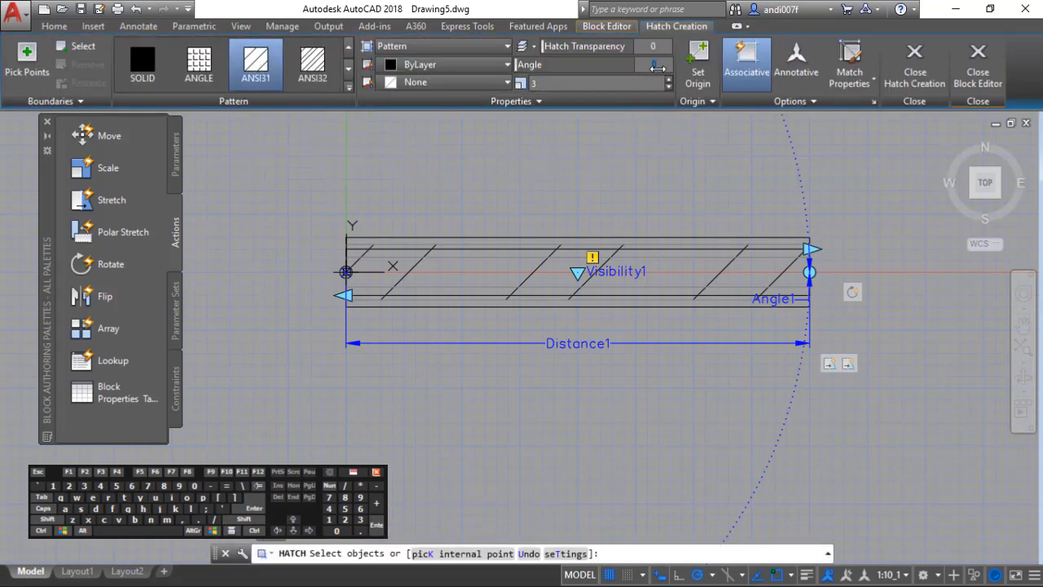
key("Return")
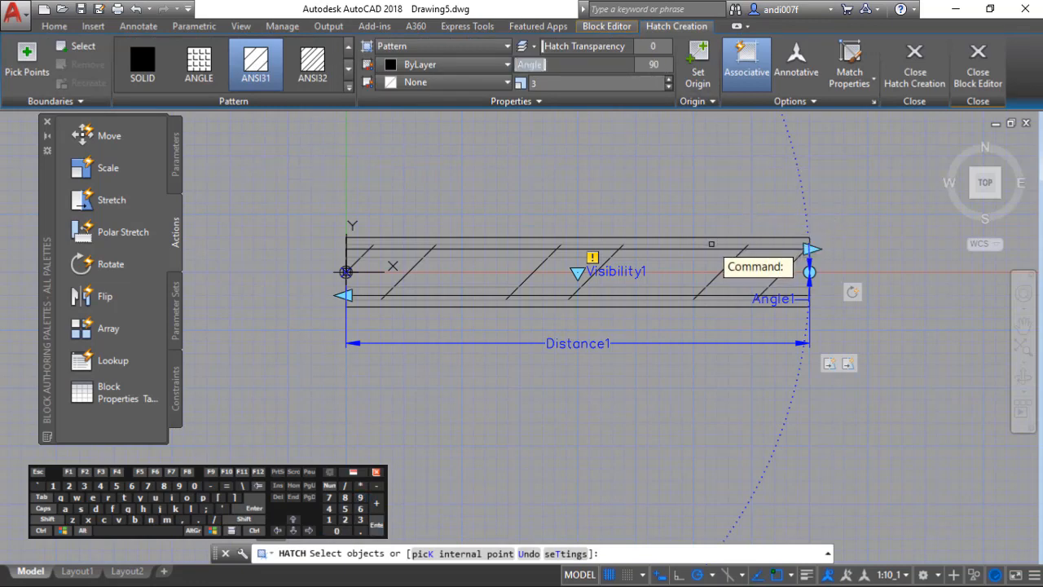
left_click(711, 244)
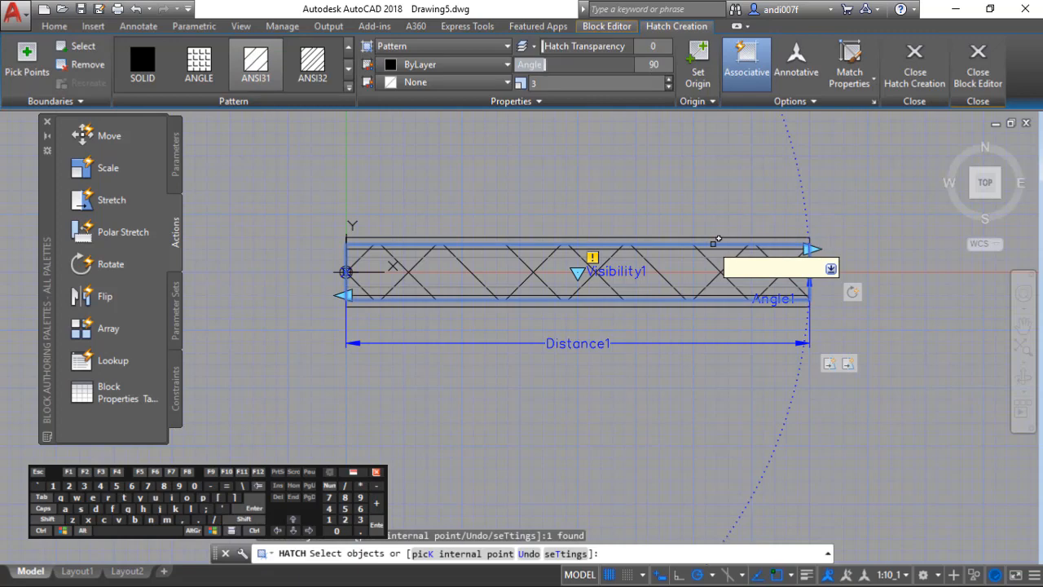
key("Return")
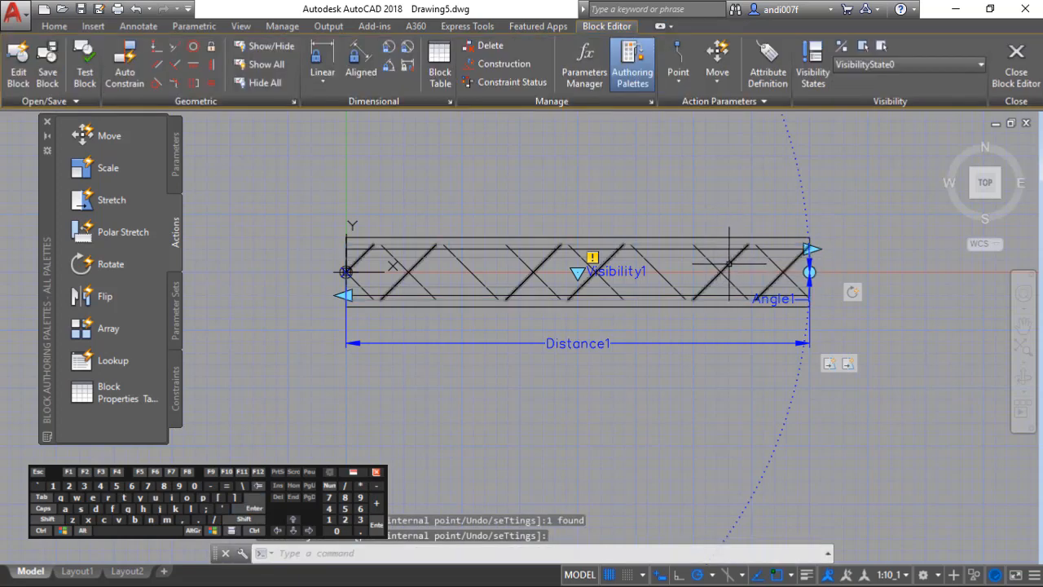
Move both the ANSI32 and ANSI31 hatches in the wall to the Hatch layer.
left_click(727, 263)
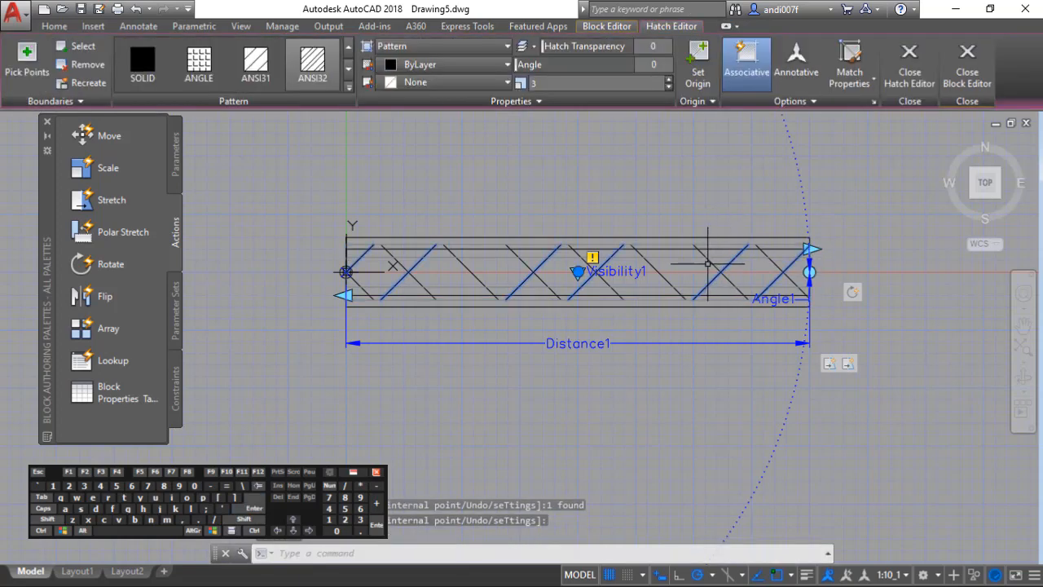
left_click(707, 263)
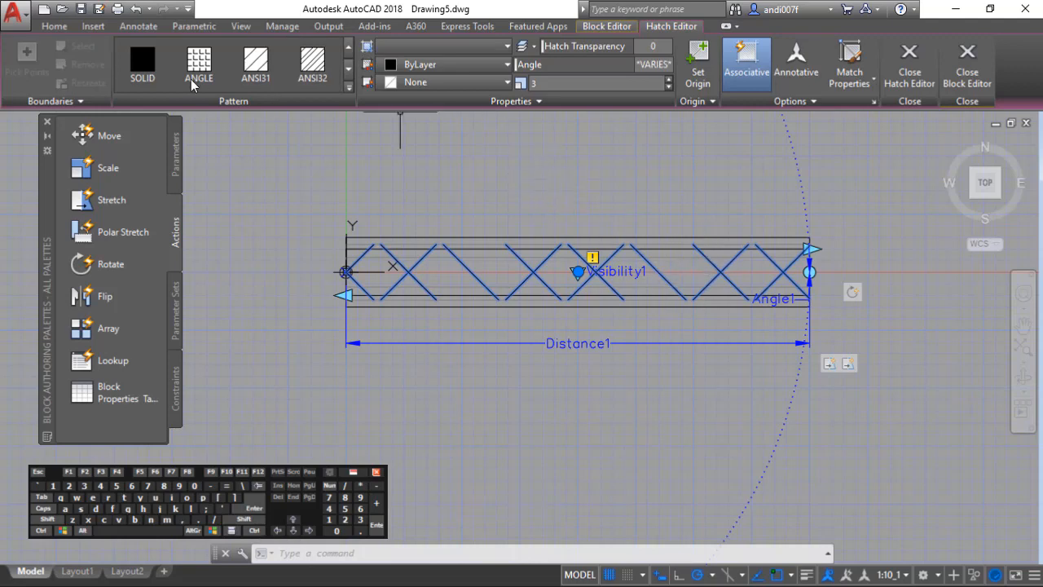
left_click(57, 27)
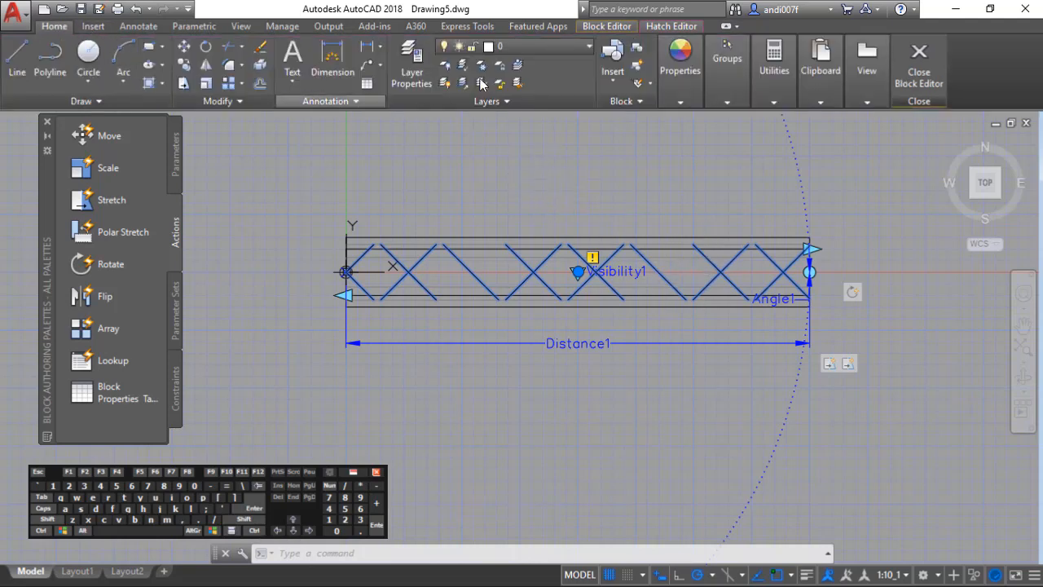
left_click(545, 48)
left_click(537, 157)
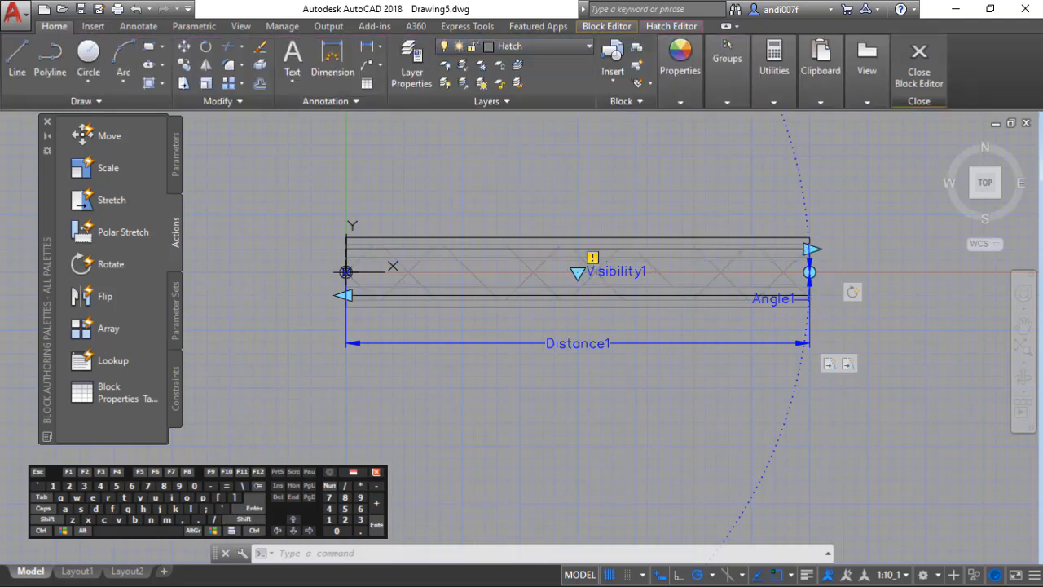
key("Escape")
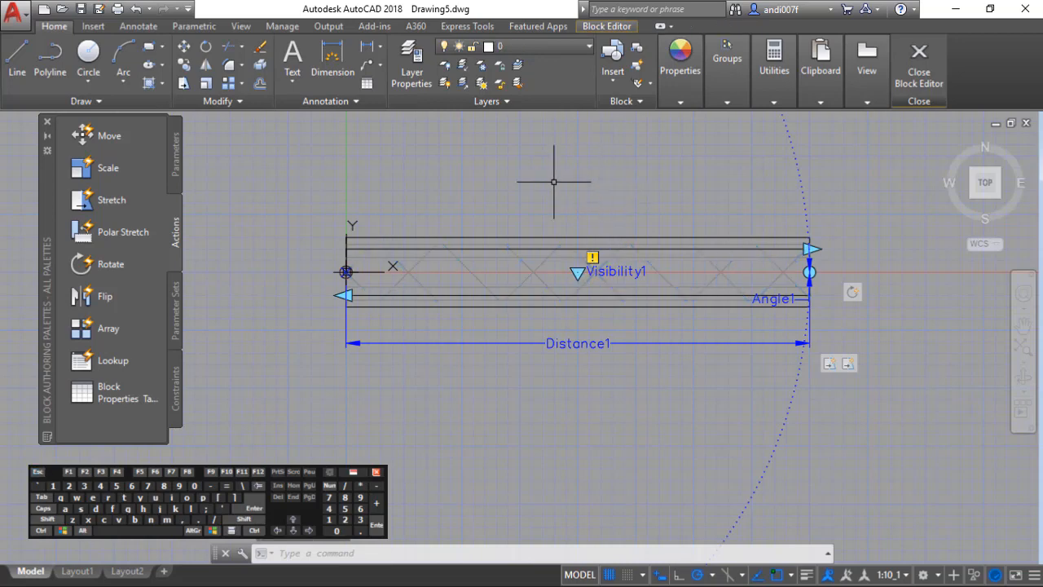
Fill the innermost partition outline of the wall with a SOLID hatch, using the outline as the boundary object.
type("h")
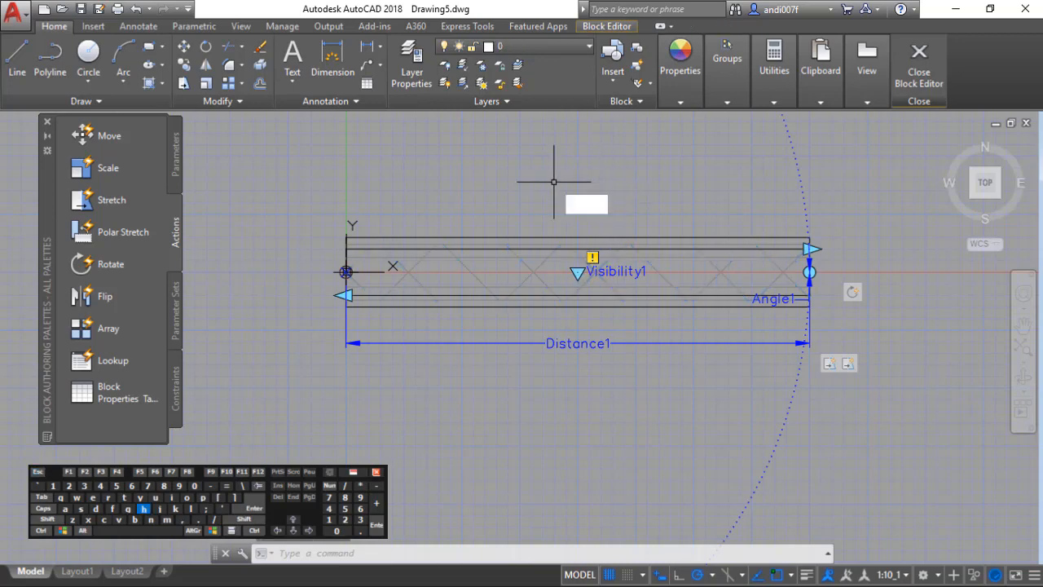
key("Return")
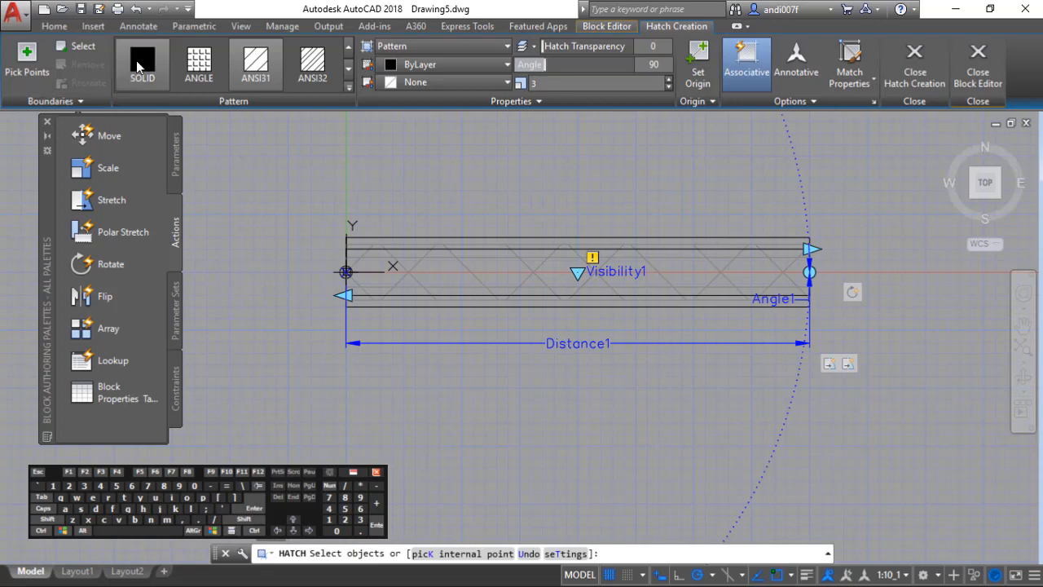
left_click(140, 62)
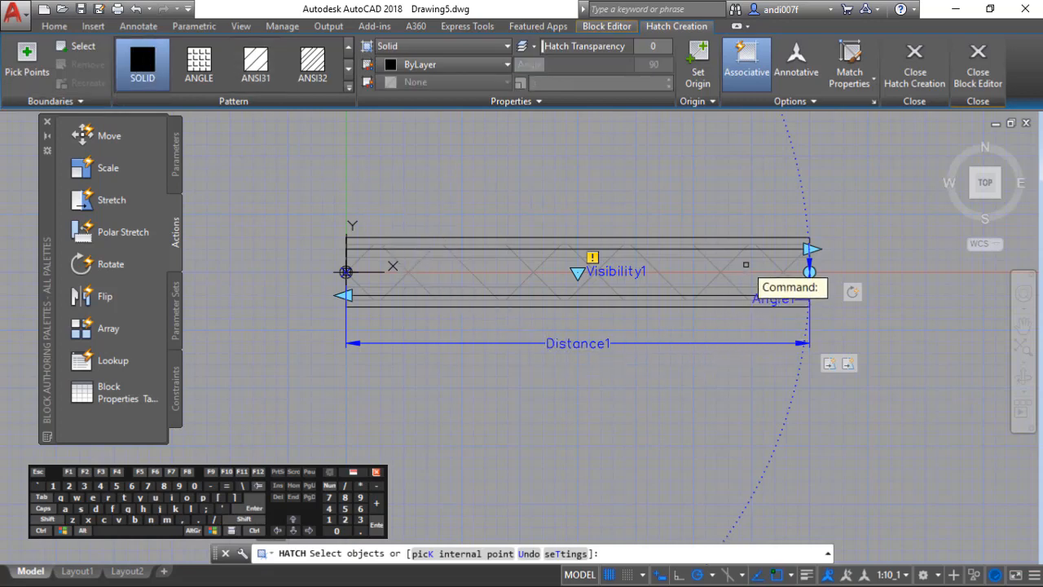
left_click(745, 264)
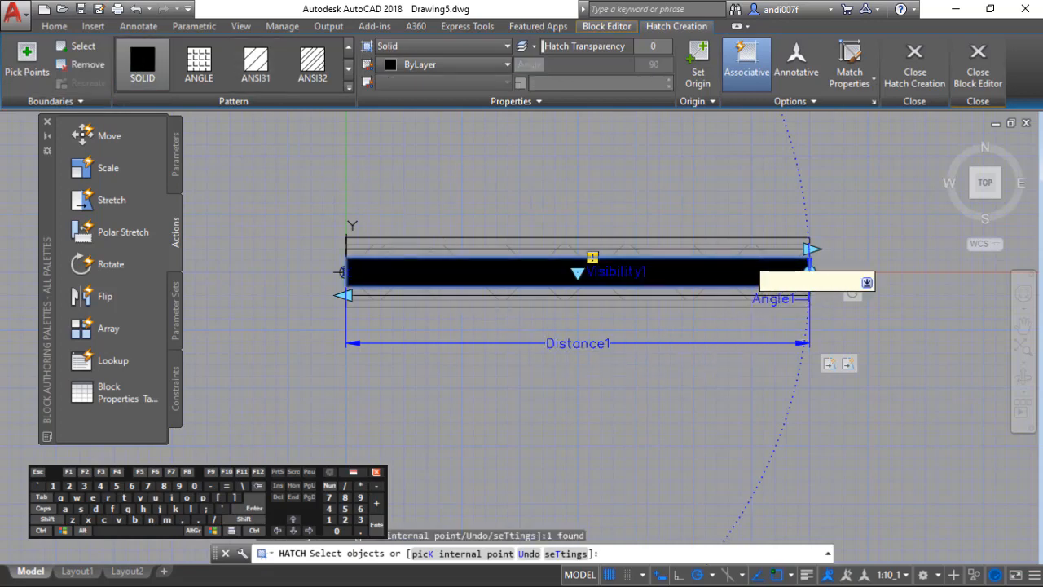
key("Return")
Move the solid hatch in the middle of the wall to the Hatch layer.
left_click(743, 272)
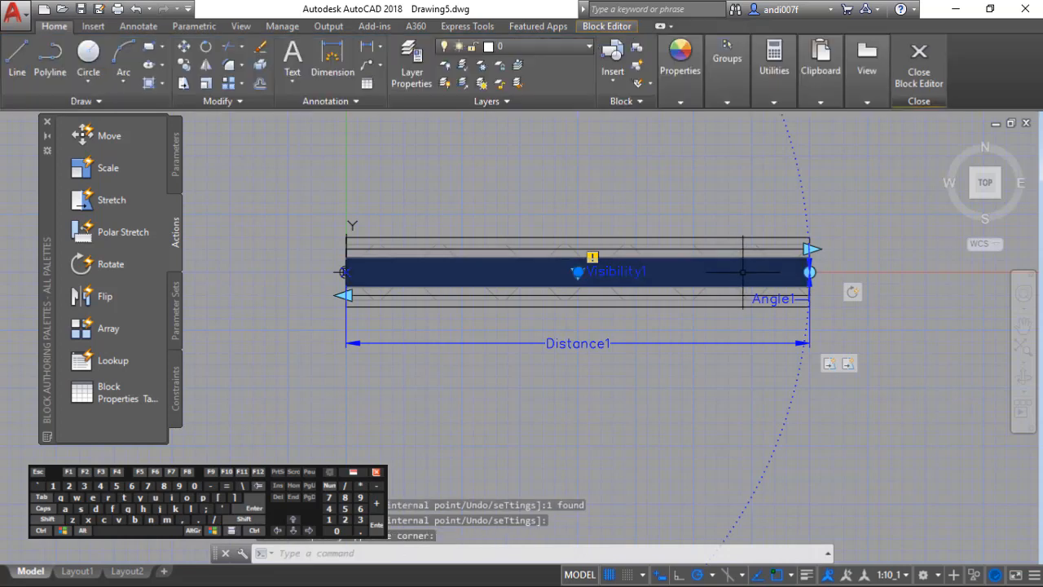
left_click(65, 26)
left_click(542, 43)
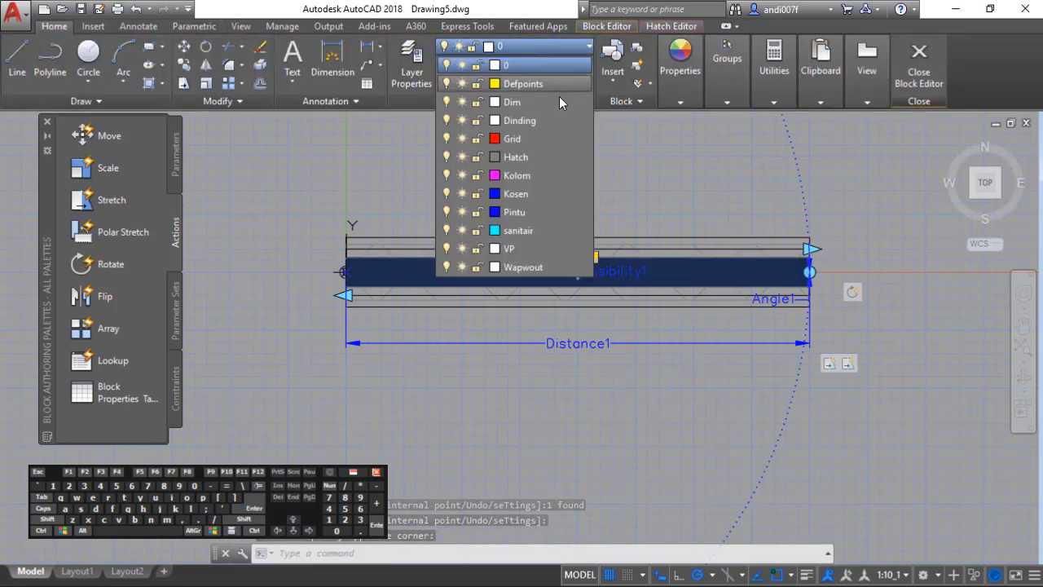
left_click(546, 157)
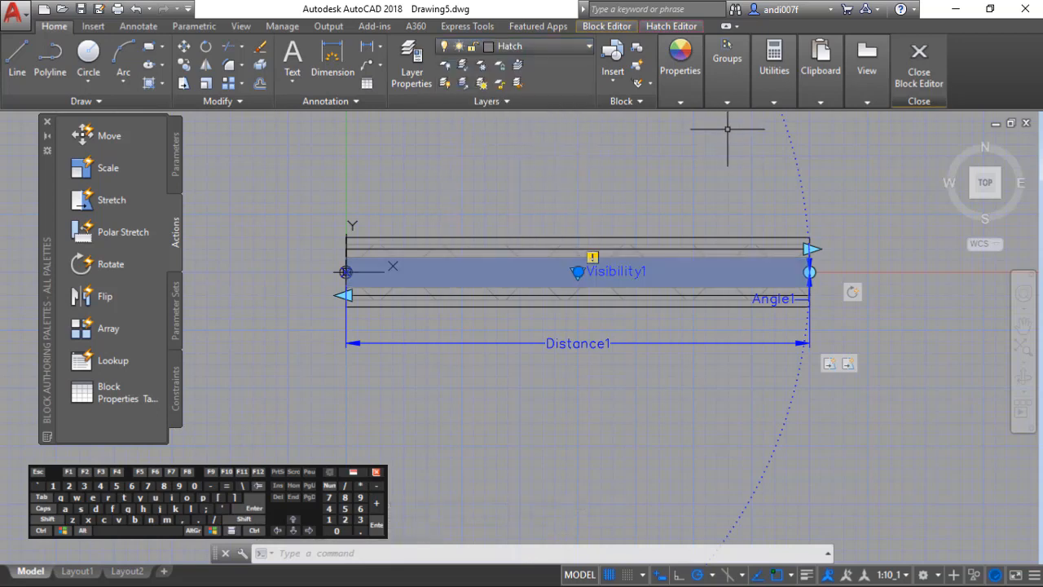
Override the solid hatch's colour with index colour 253 and clear the selection.
mouse_move(686, 90)
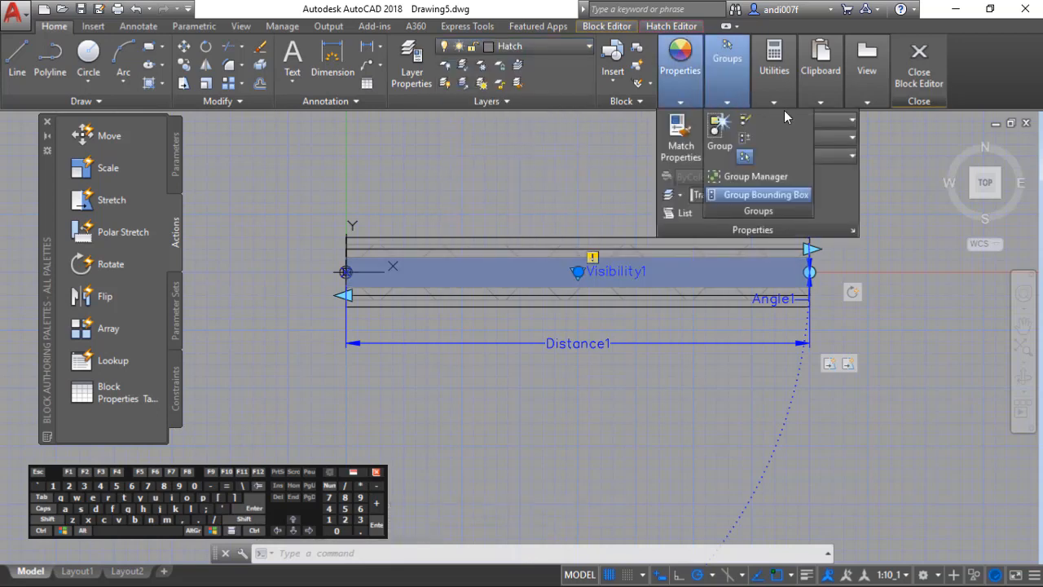
left_click(853, 119)
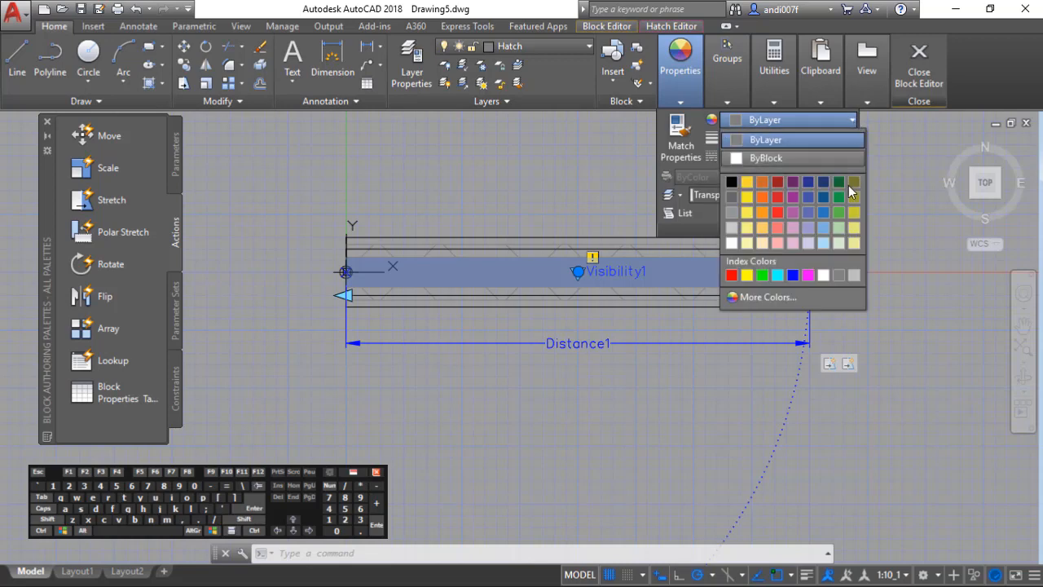
left_click(783, 297)
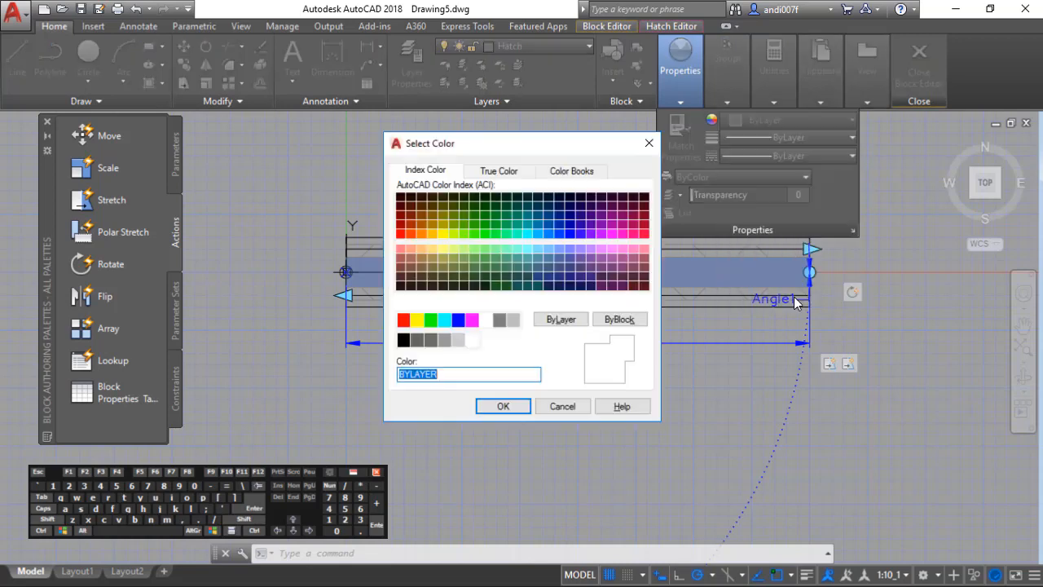
left_click(444, 340)
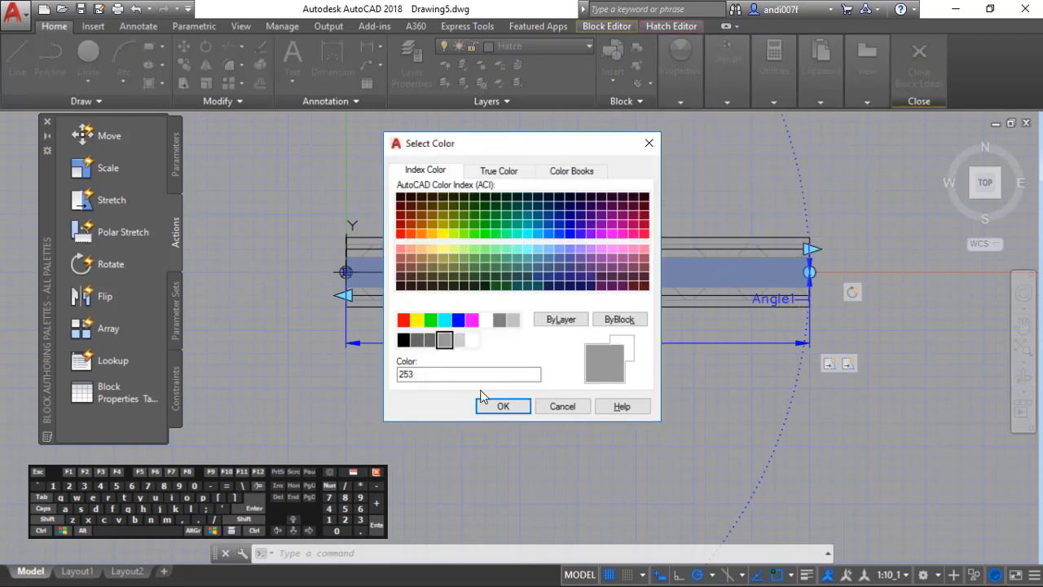
left_click(502, 407)
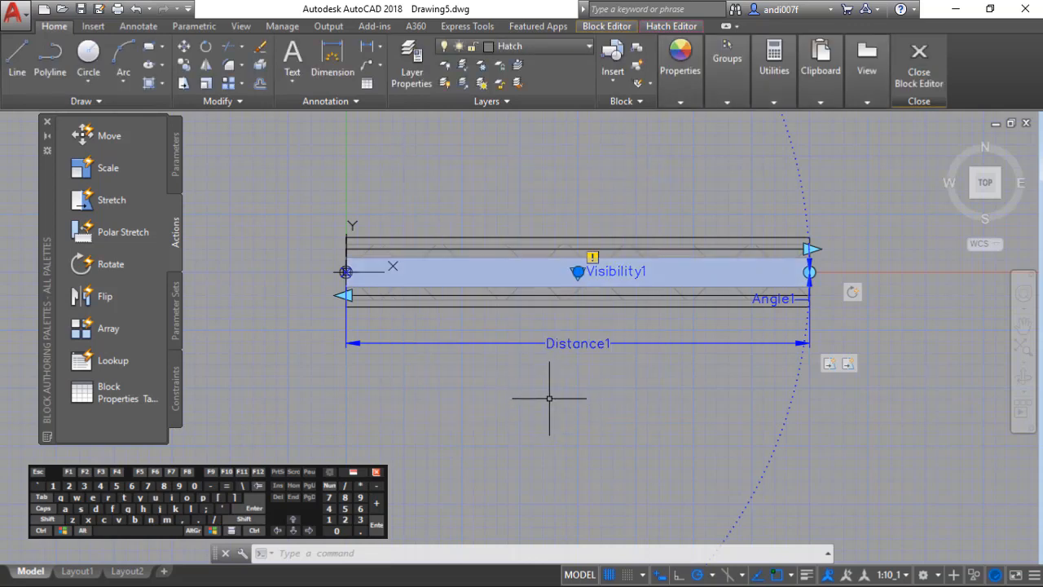
key("Escape")
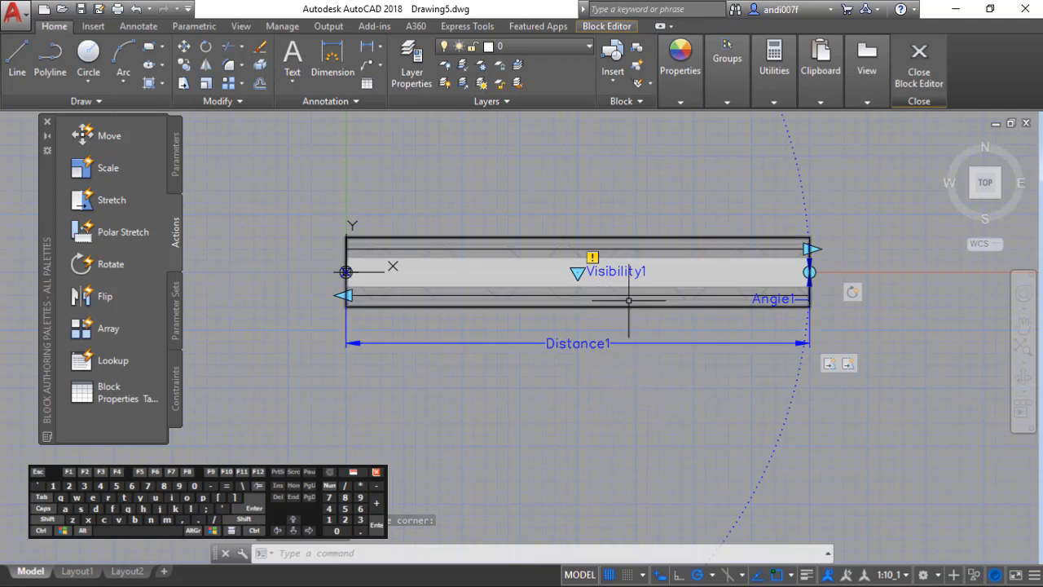
Open the visibility parameter's states and rename the existing state to Dinding Bata 1:5.
double_click(607, 270)
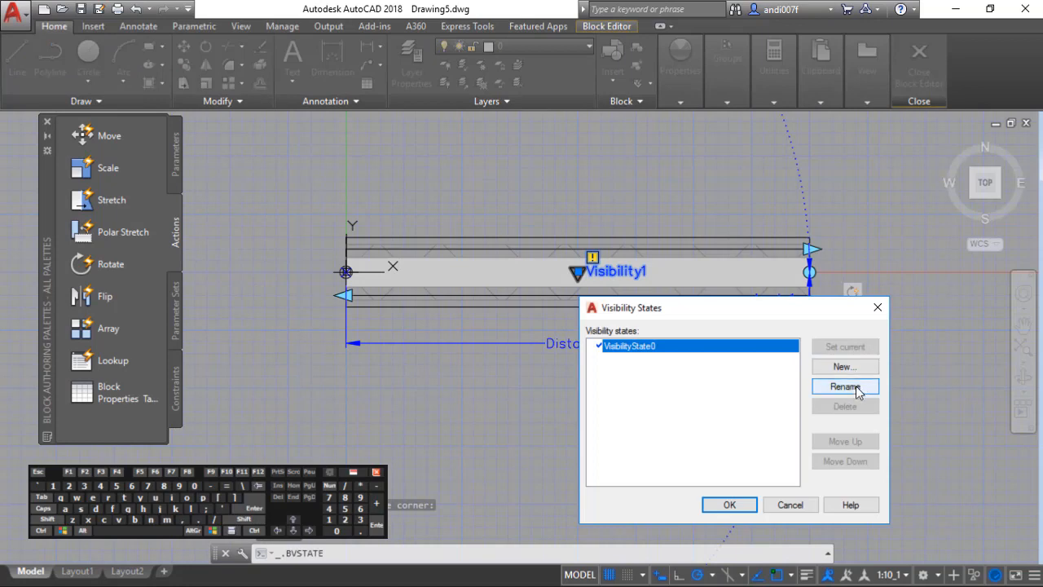
left_click(844, 385)
type("Di")
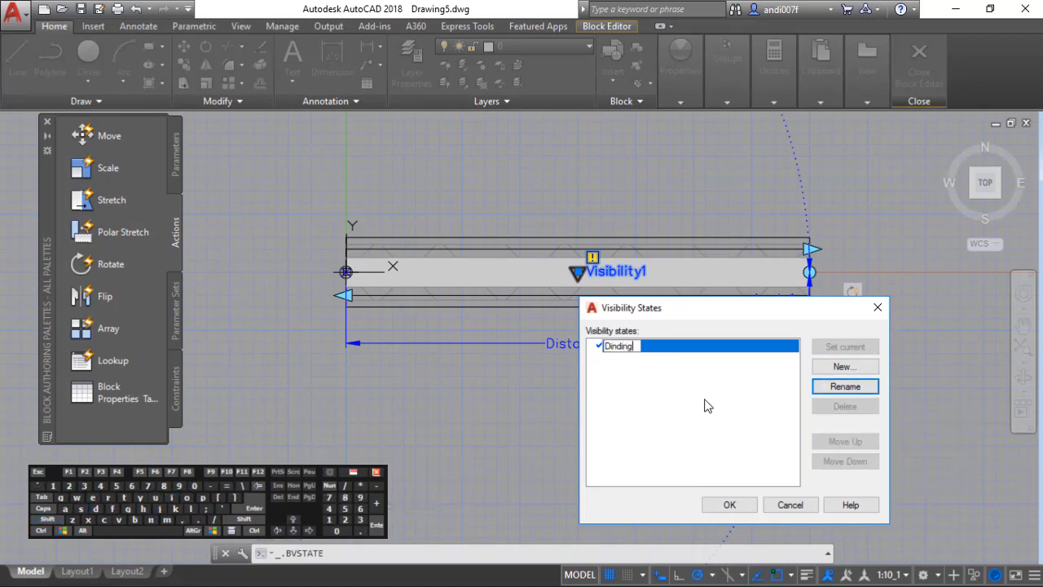
type("nding ")
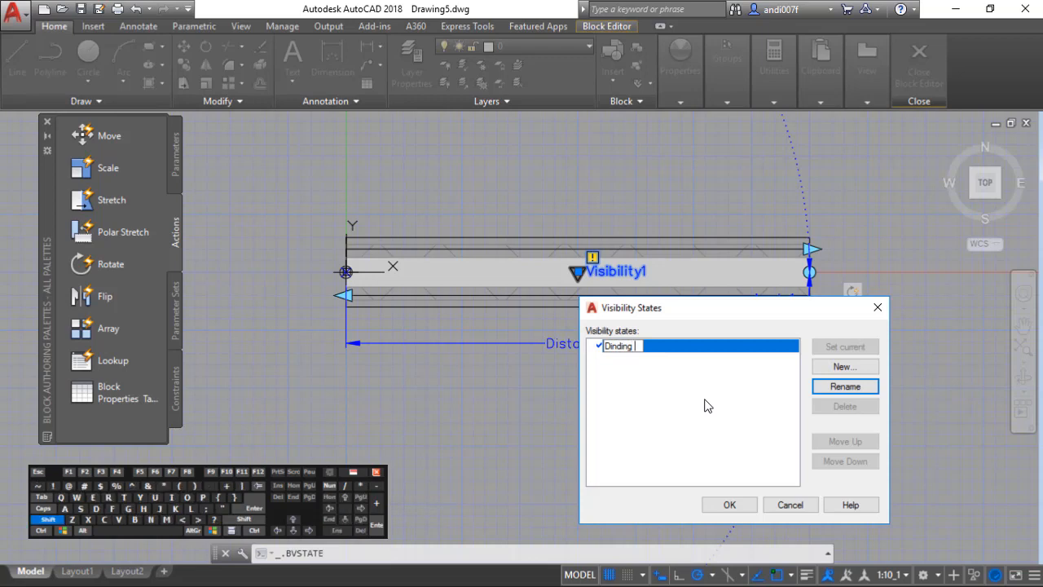
type("Bata")
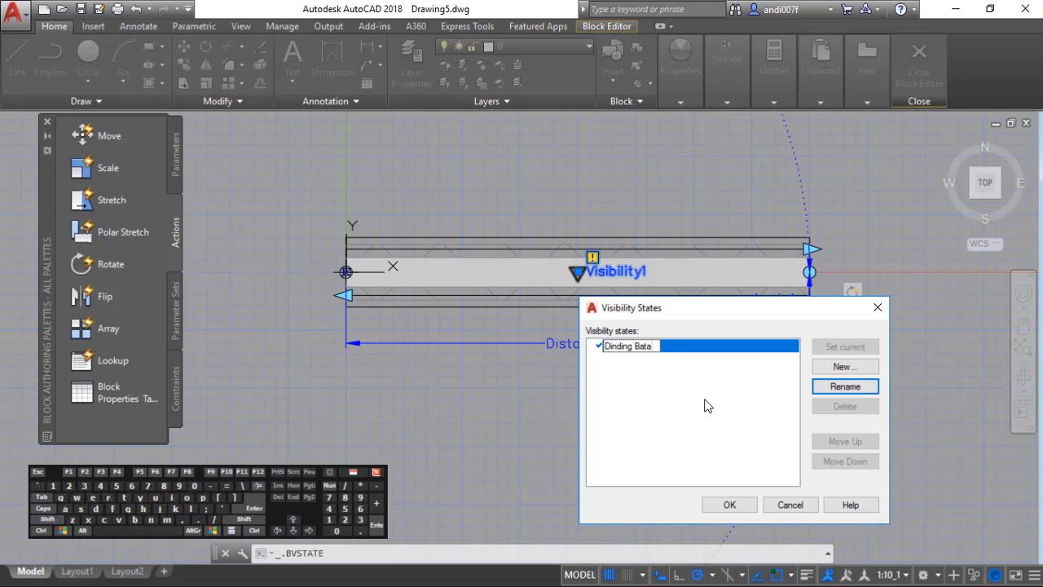
type(" 1:5")
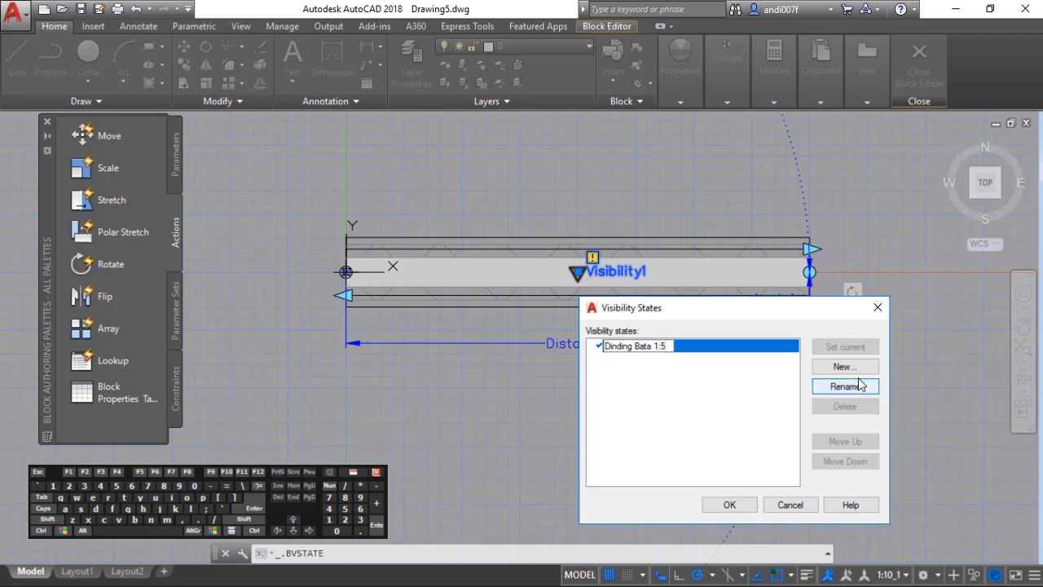
Create a visibility state named Dinding Trasram, leaving the visibility of existing objects unchanged.
left_click(845, 366)
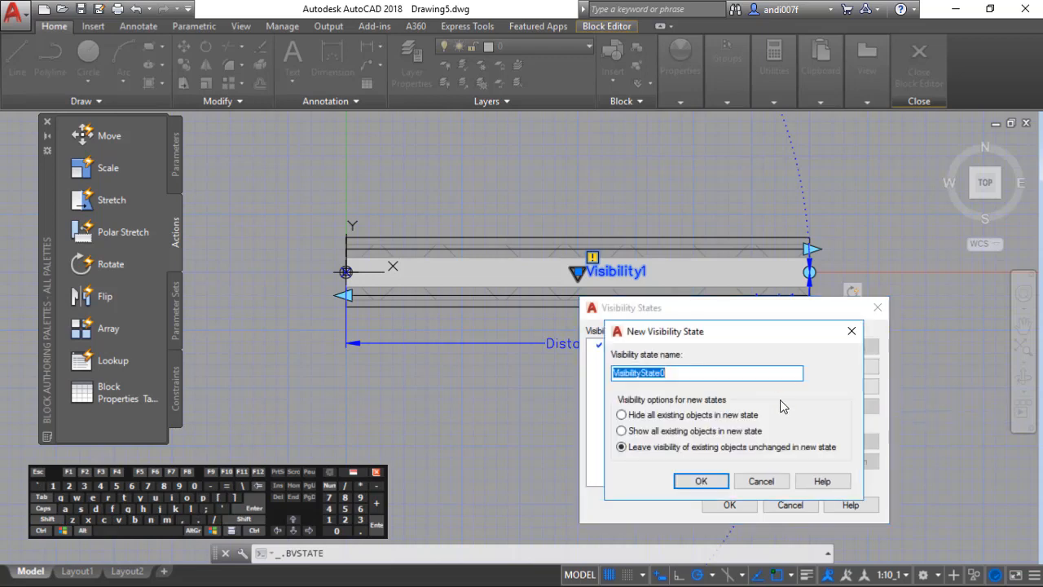
type("Dinding Trasram")
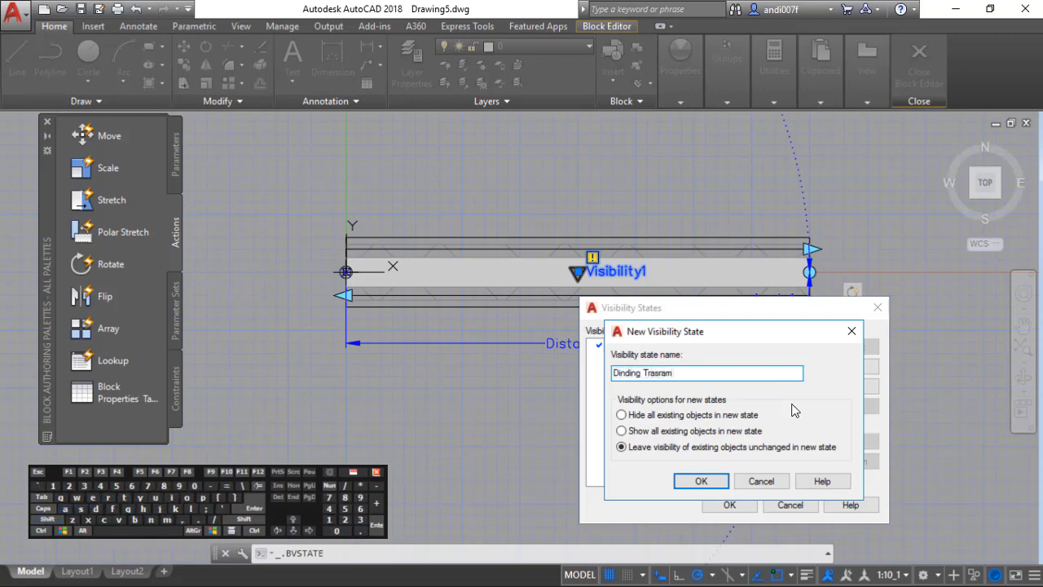
left_click(701, 482)
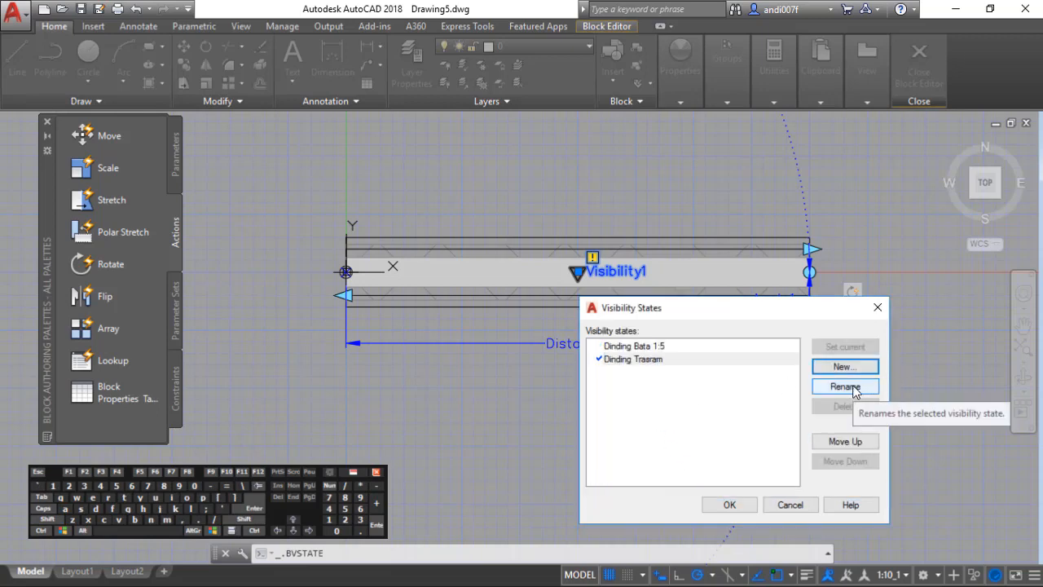
Create a visibility state named Partisi GRC, leaving the visibility of existing objects unchanged.
left_click(849, 367)
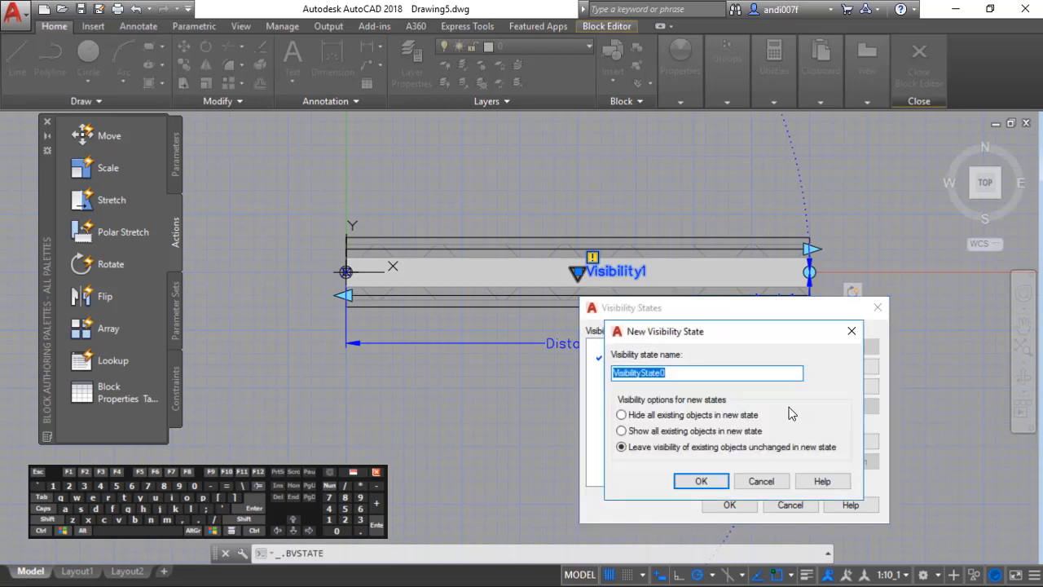
key("shift")
type("Par")
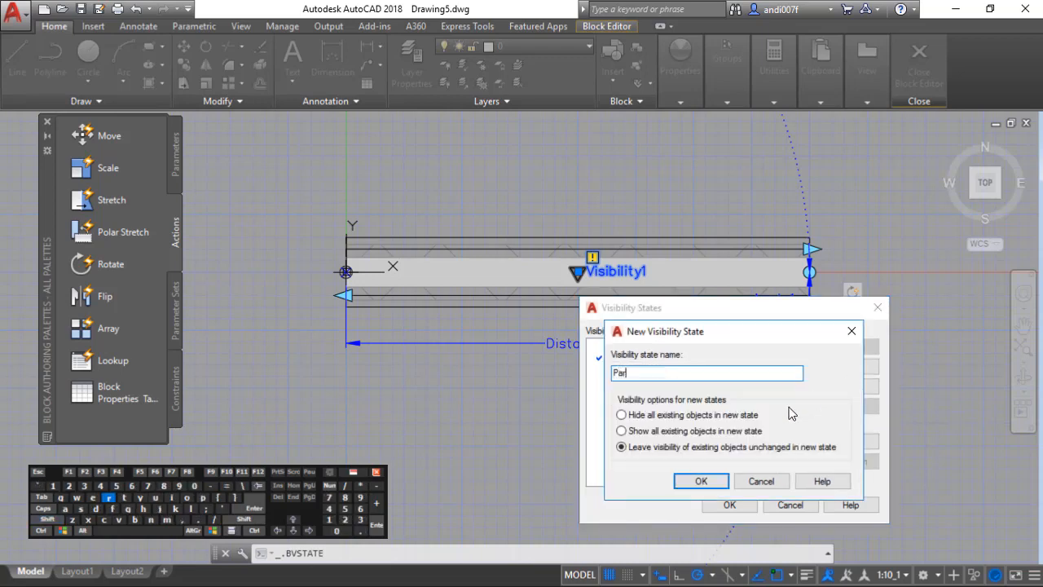
type("tisi ")
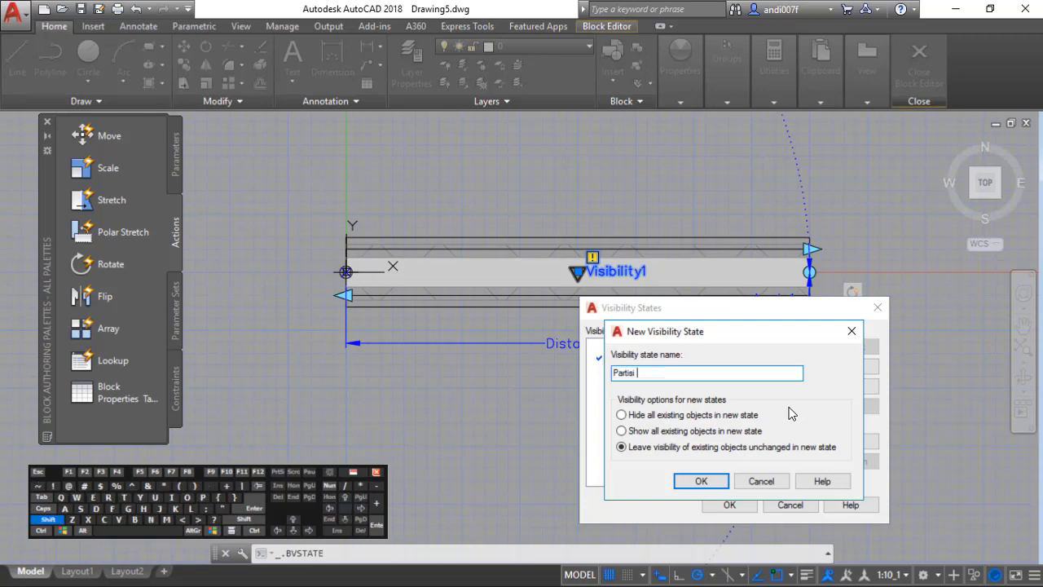
type("GRC")
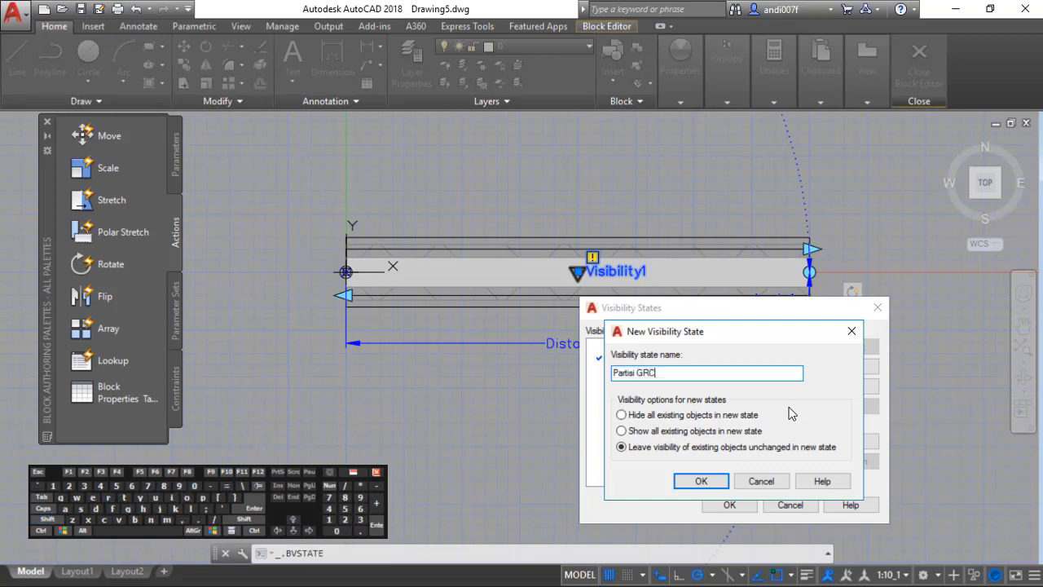
left_click(699, 482)
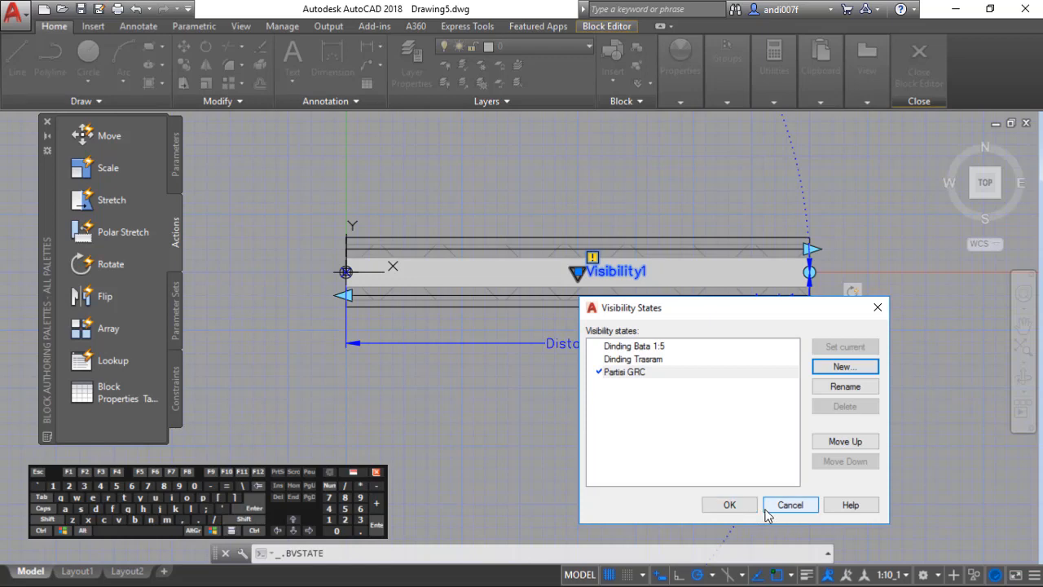
Make Dinding Bata 1:5 current and hide the solid hatch, both partition outlines and the crossing ANSI31 hatch for that state only.
double_click(639, 347)
left_click(729, 504)
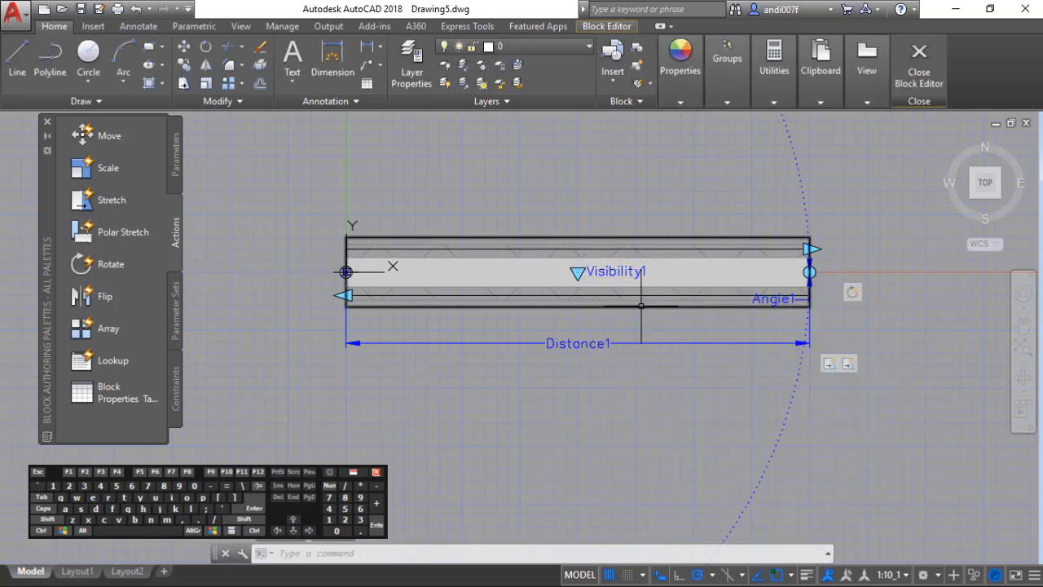
left_click(723, 289)
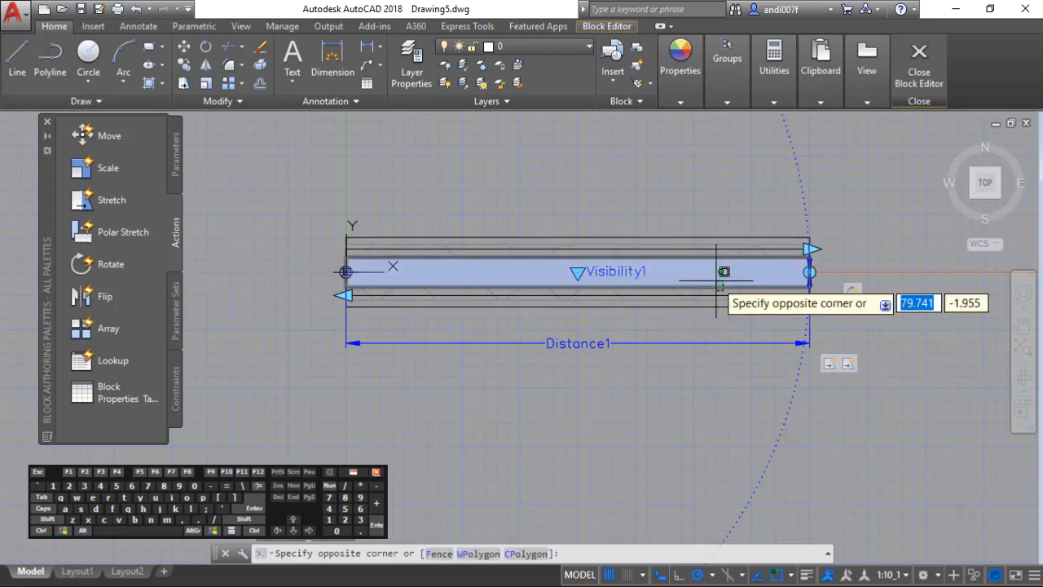
left_click(721, 285)
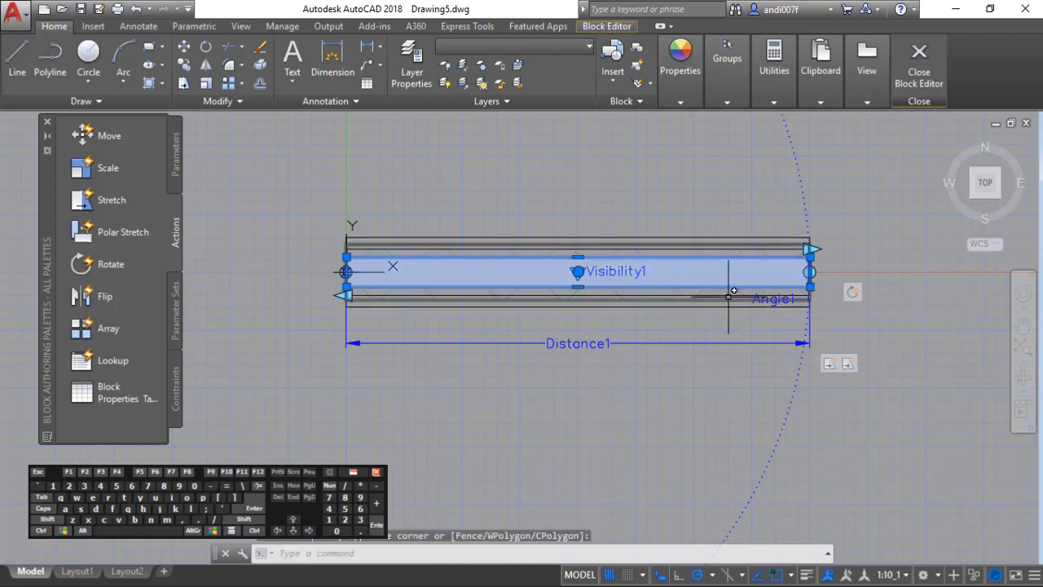
left_click(728, 295)
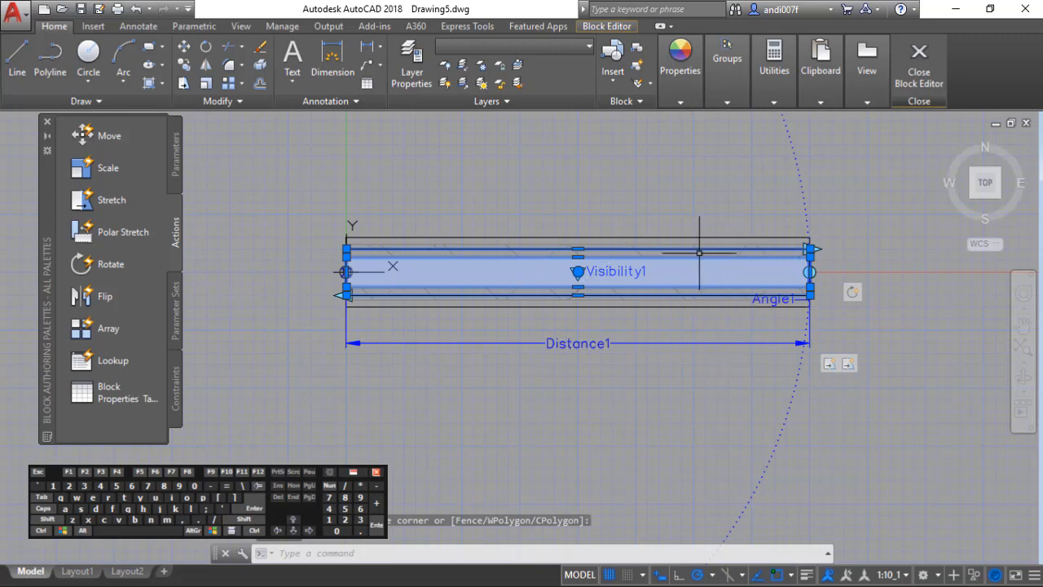
left_click(694, 298)
right_click(697, 329)
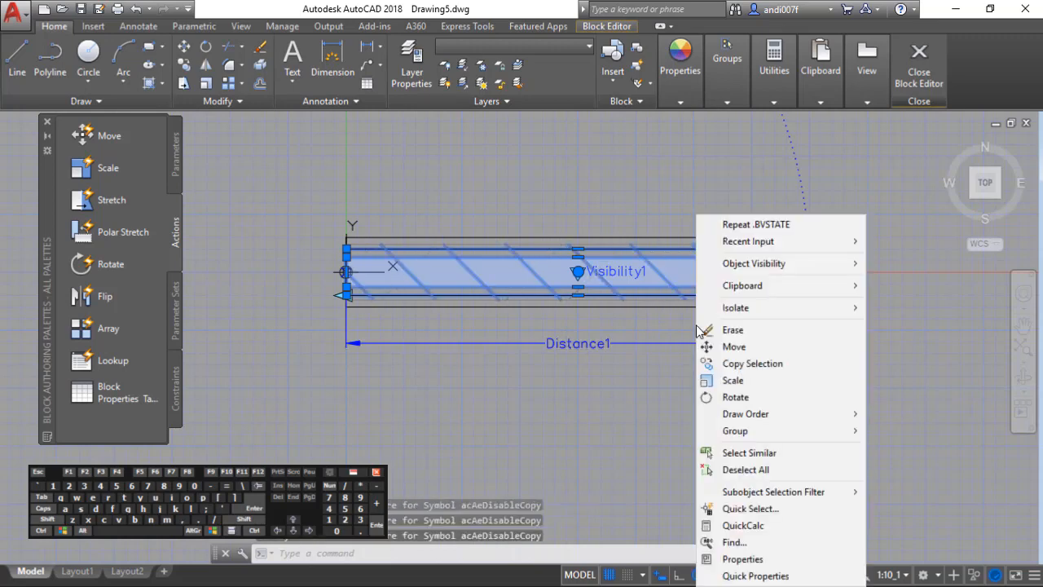
mouse_move(778, 263)
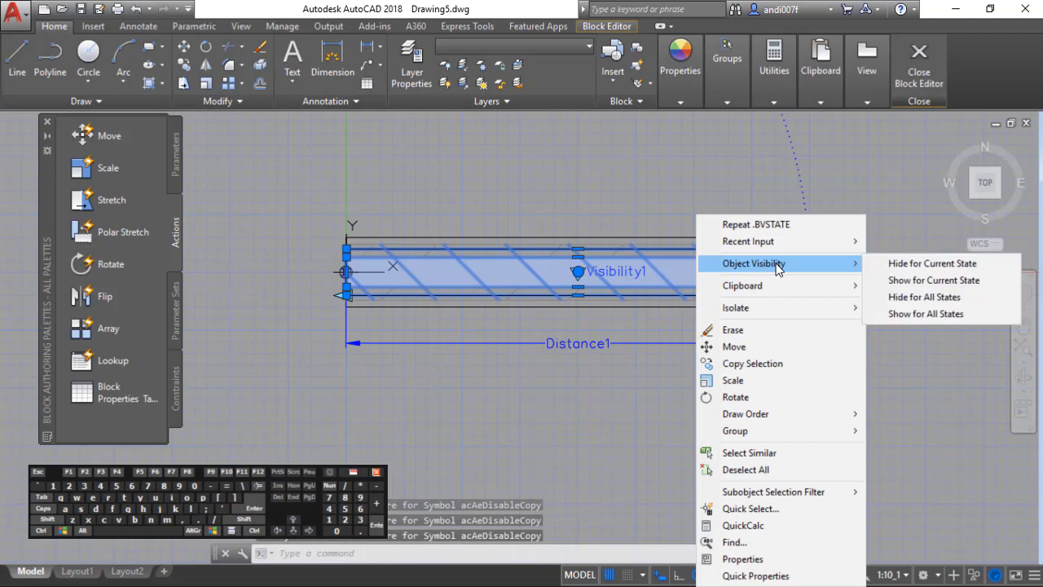
left_click(897, 263)
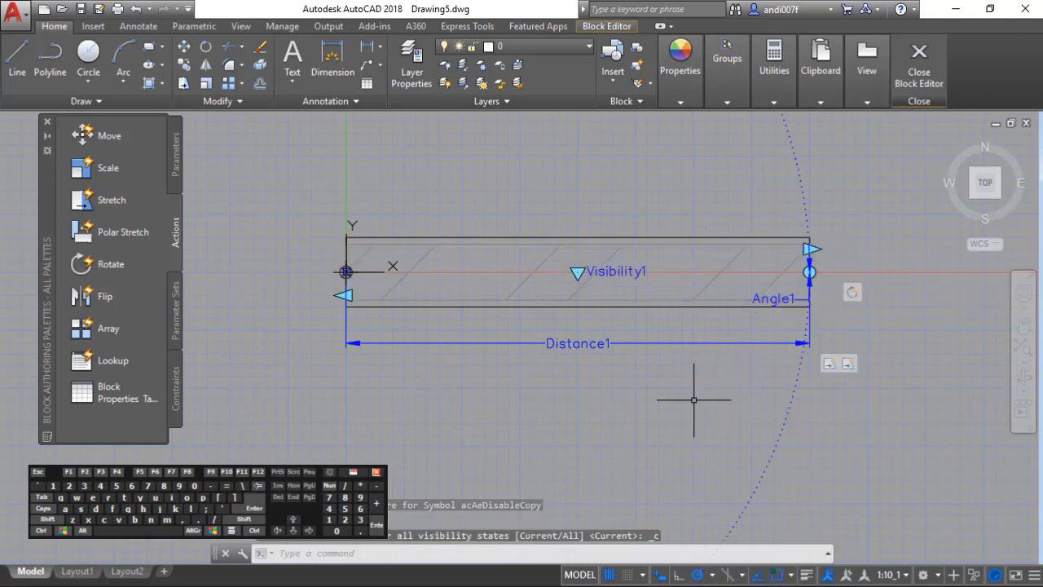
Make Dinding Trasram the current visibility state and hide the partition outlines and solid hatch for that state only.
double_click(622, 271)
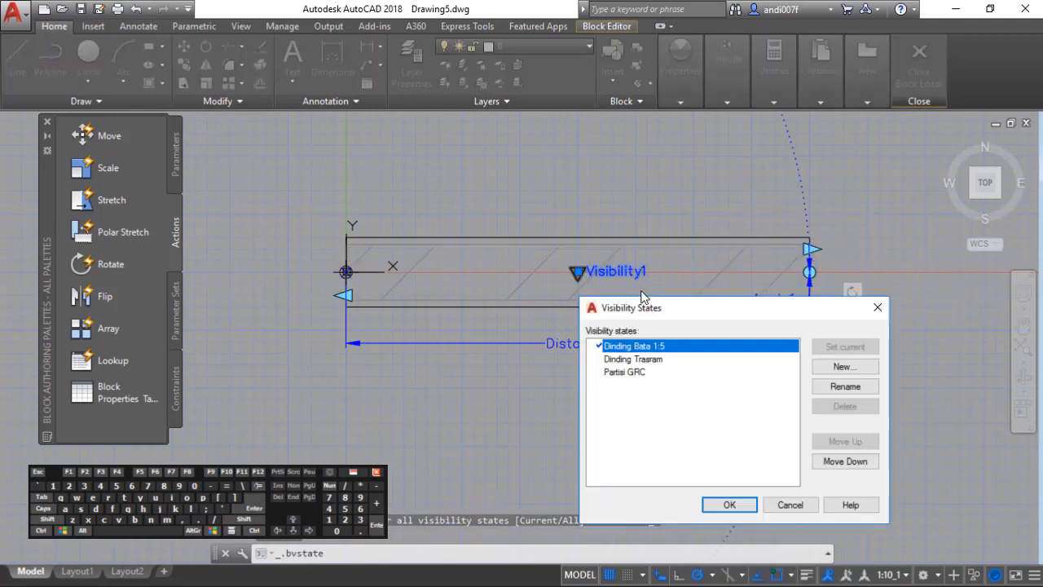
left_click(650, 359)
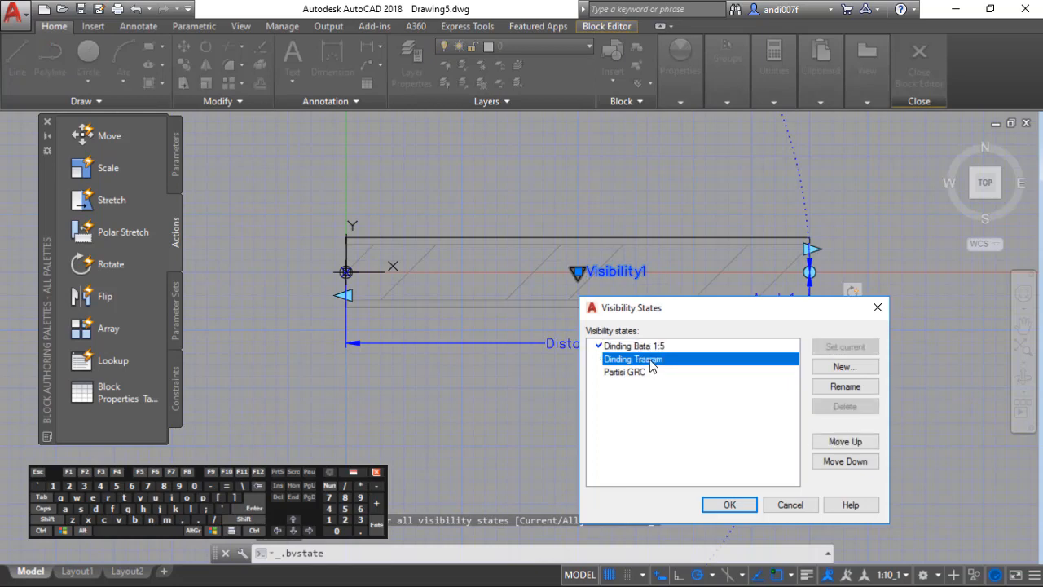
left_click(740, 506)
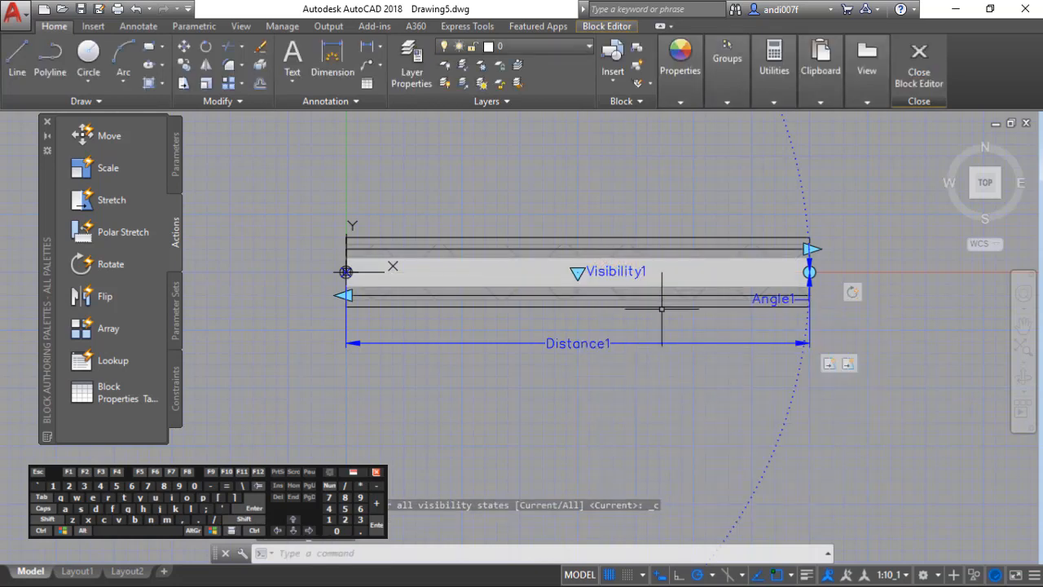
left_click(662, 295)
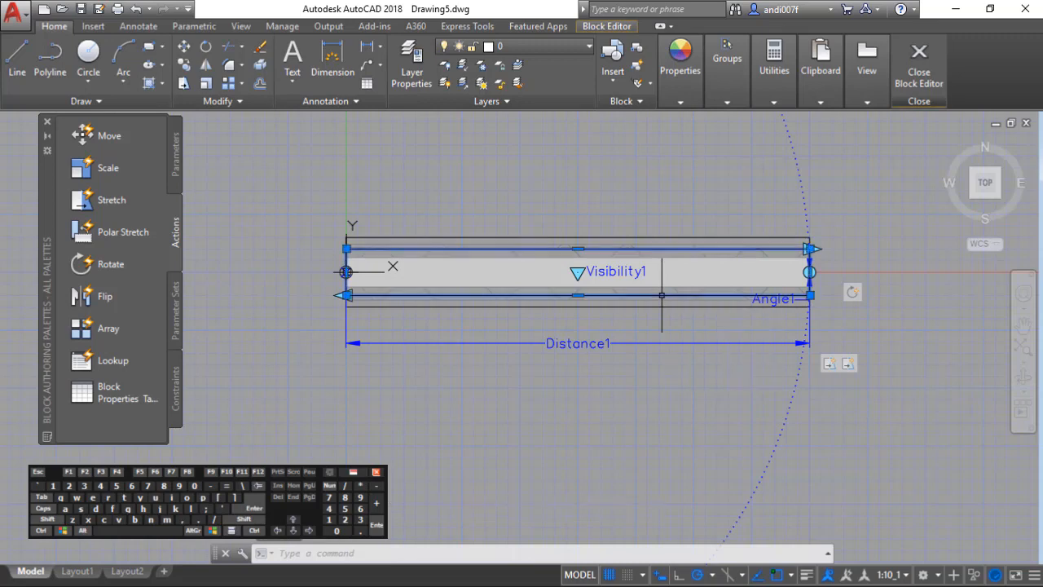
left_click(723, 287)
left_click(722, 284)
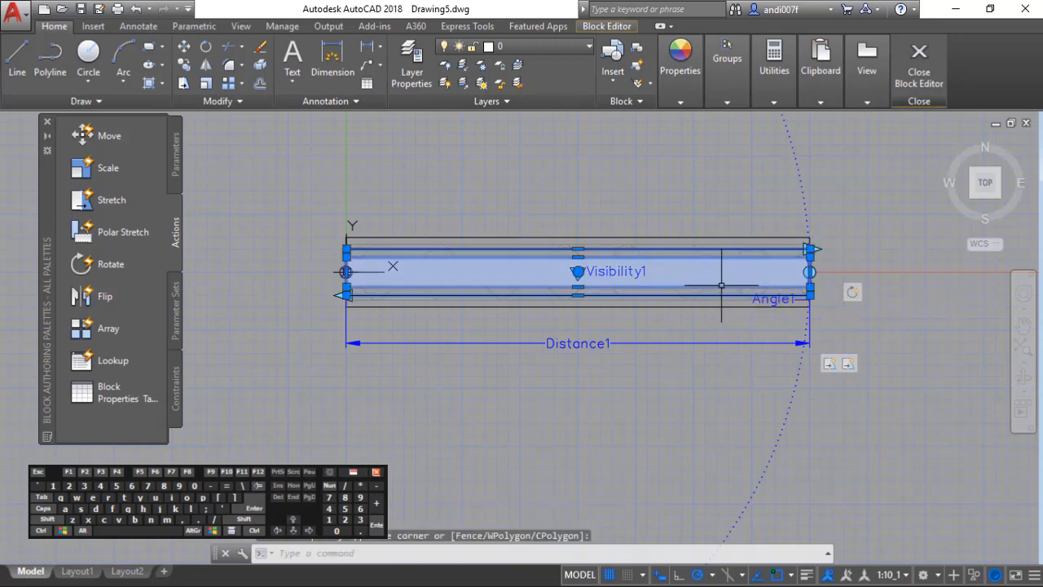
right_click(722, 284)
mouse_move(783, 263)
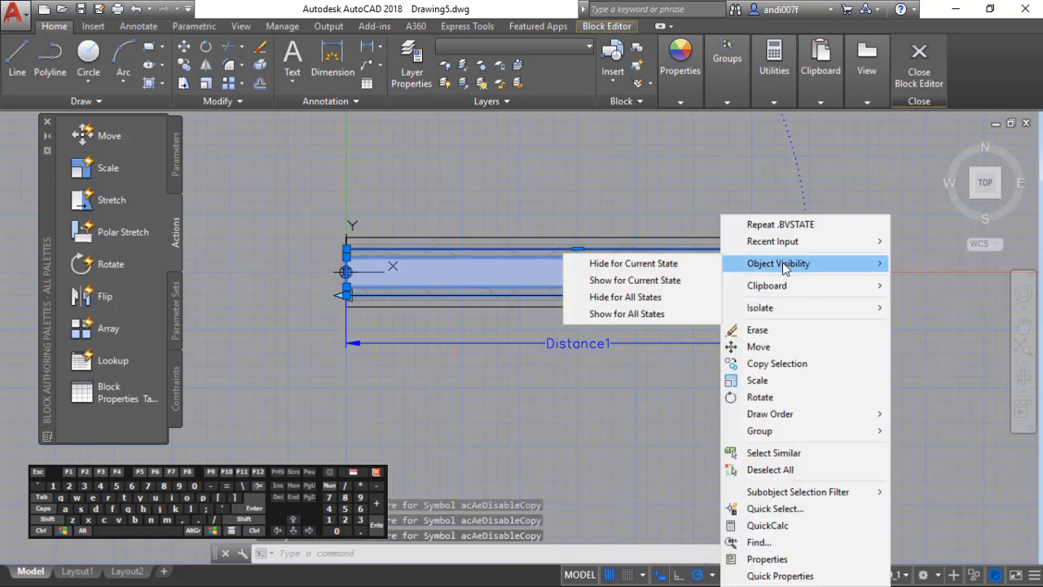
left_click(687, 266)
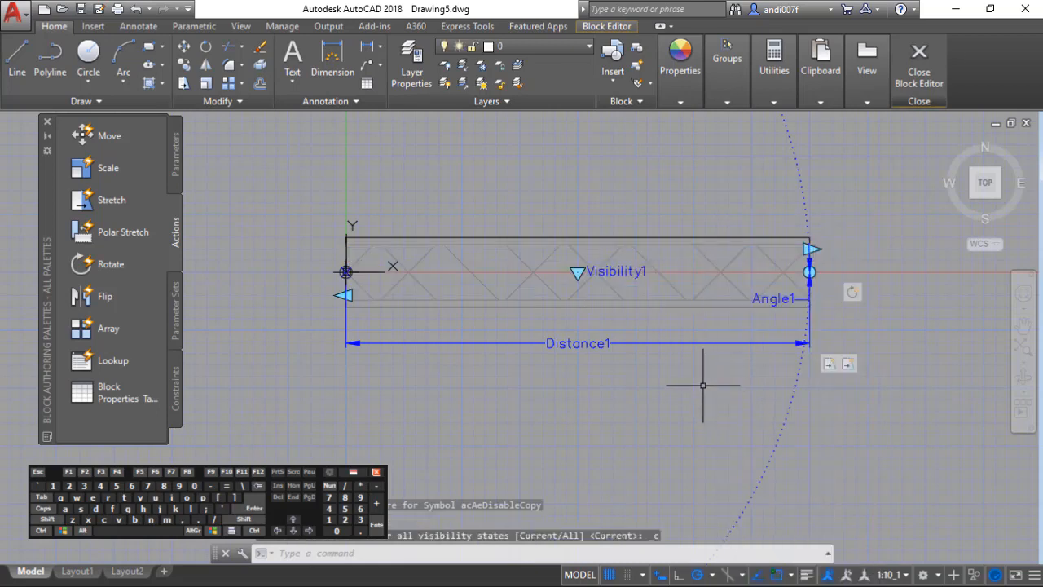
Make Partisi GRC the current visibility state and hide the brick wall outlines and crossing ANSI31 hatches for that state only.
double_click(615, 276)
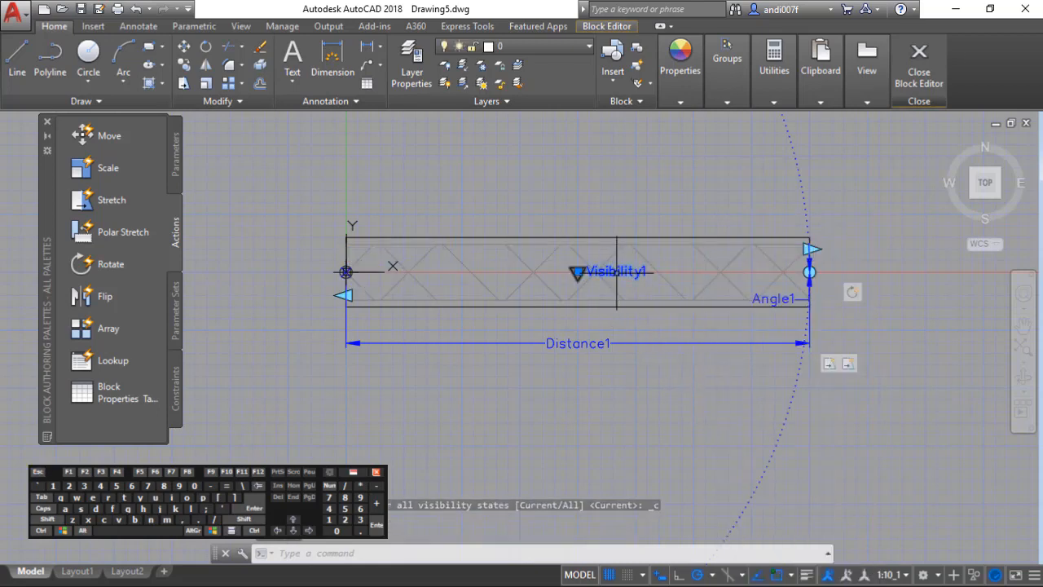
double_click(637, 372)
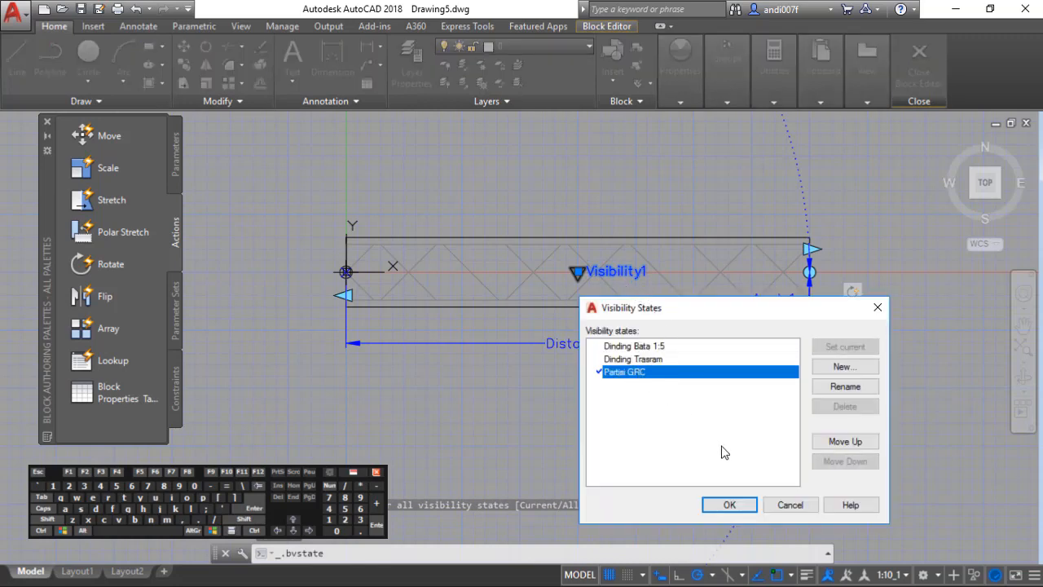
left_click(730, 505)
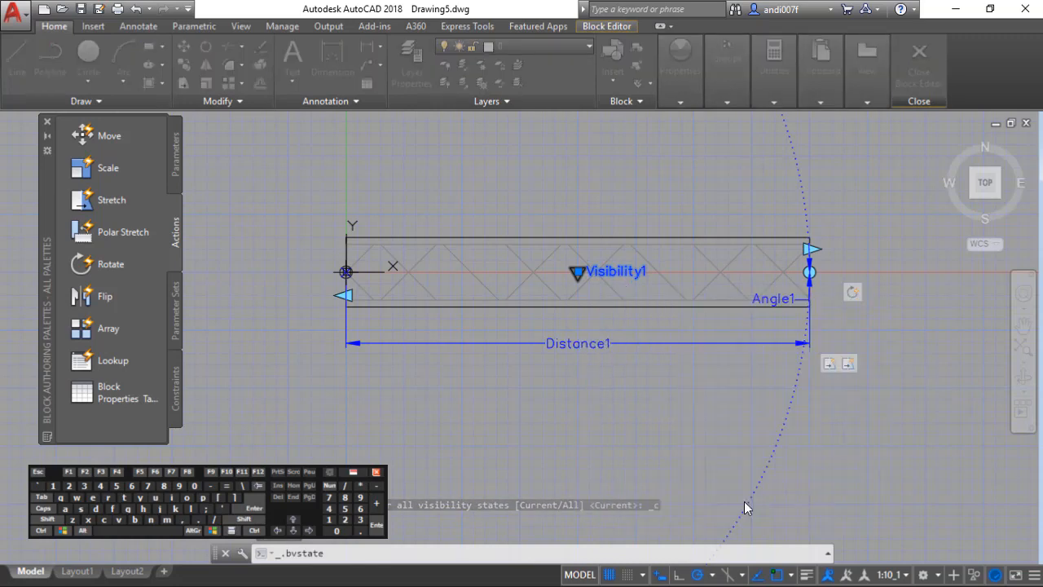
left_click(701, 312)
left_click(682, 296)
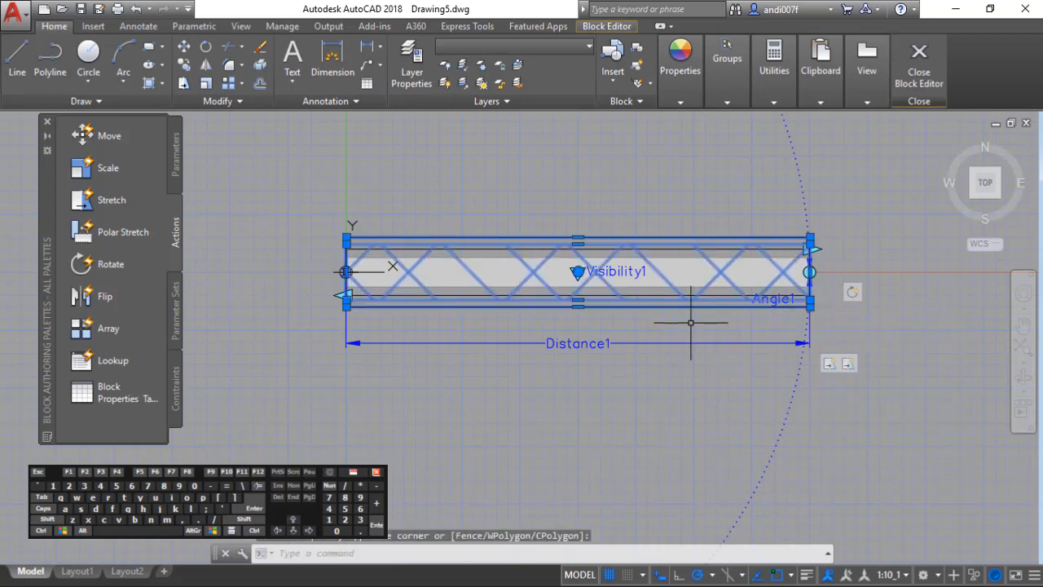
right_click(691, 322)
mouse_move(787, 265)
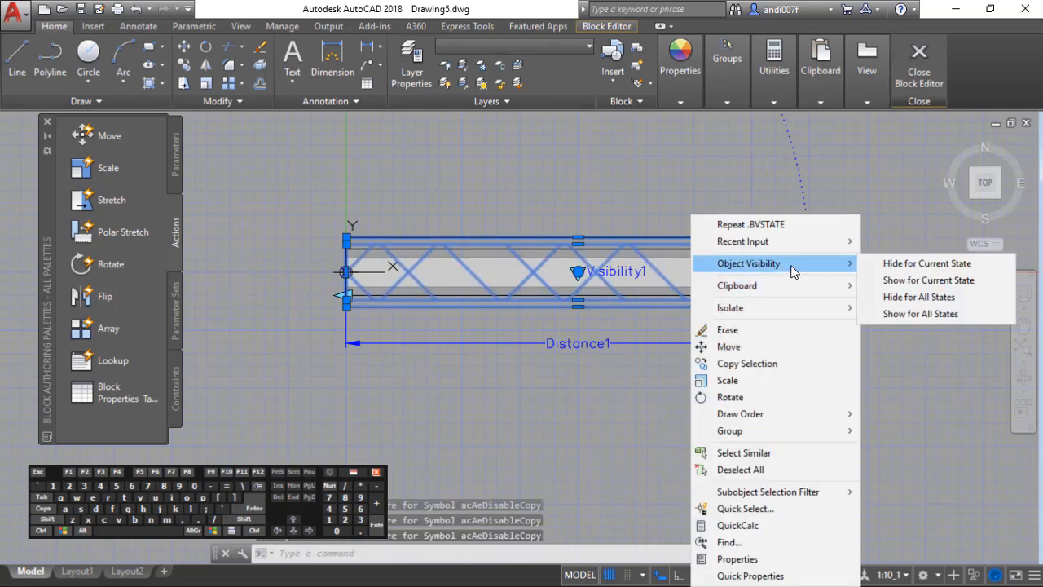
left_click(923, 264)
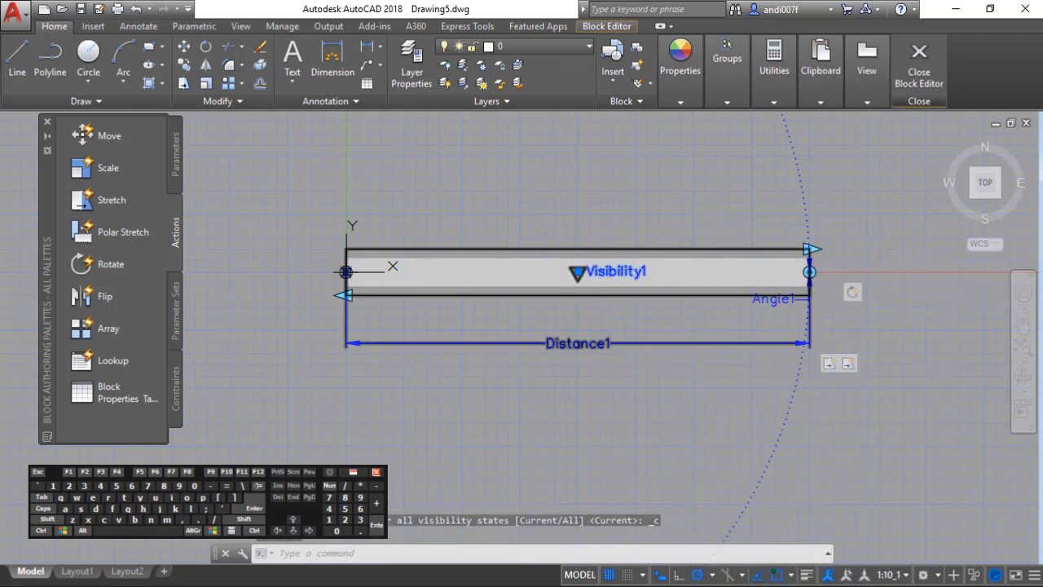
Make Dinding Bata 1:5 the current visibility state and close the Block Editor, saving the changes to Dinding01.
double_click(579, 272)
double_click(698, 349)
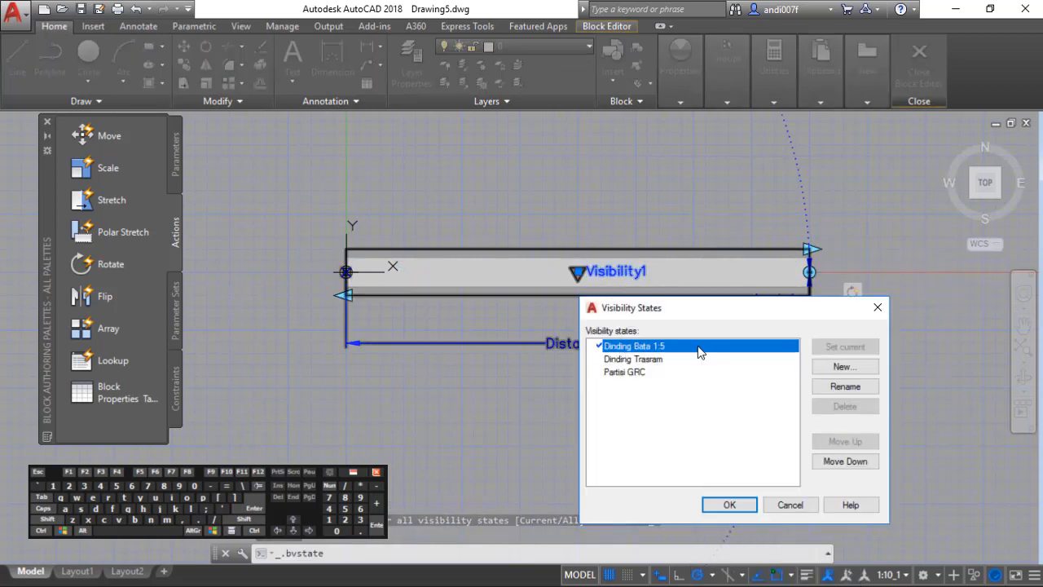
left_click(730, 510)
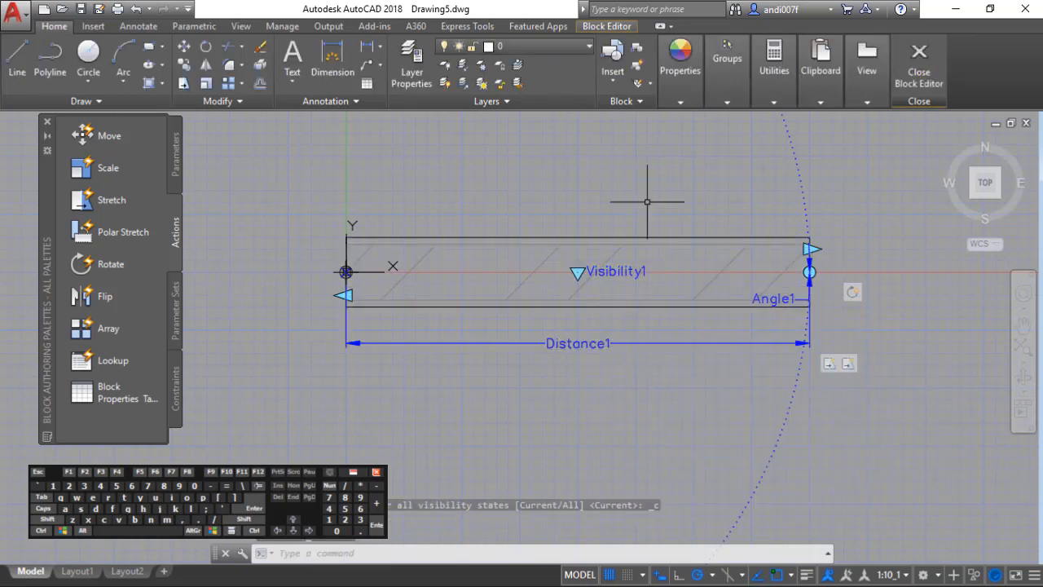
left_click(936, 53)
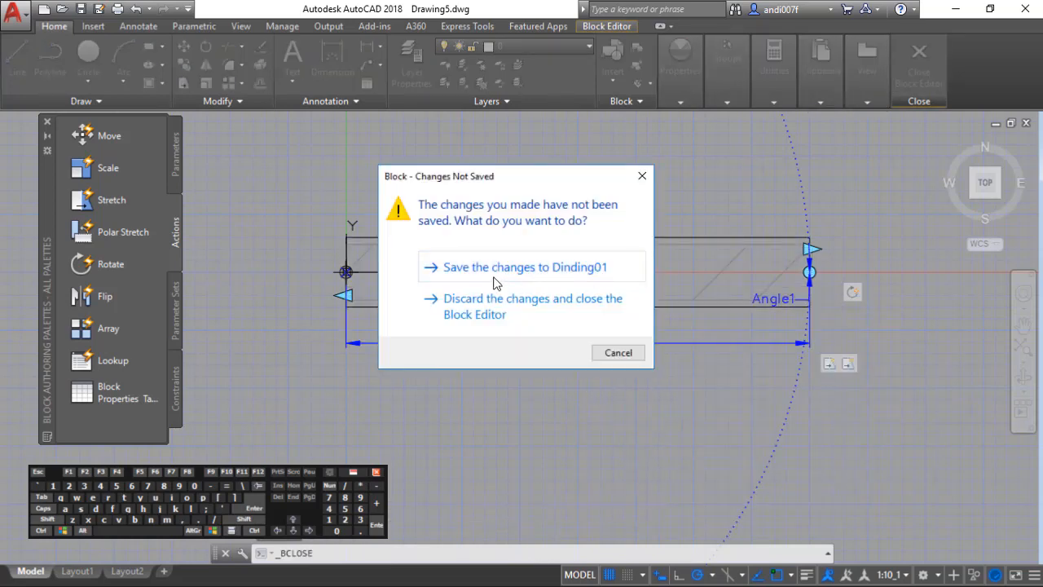
left_click(468, 271)
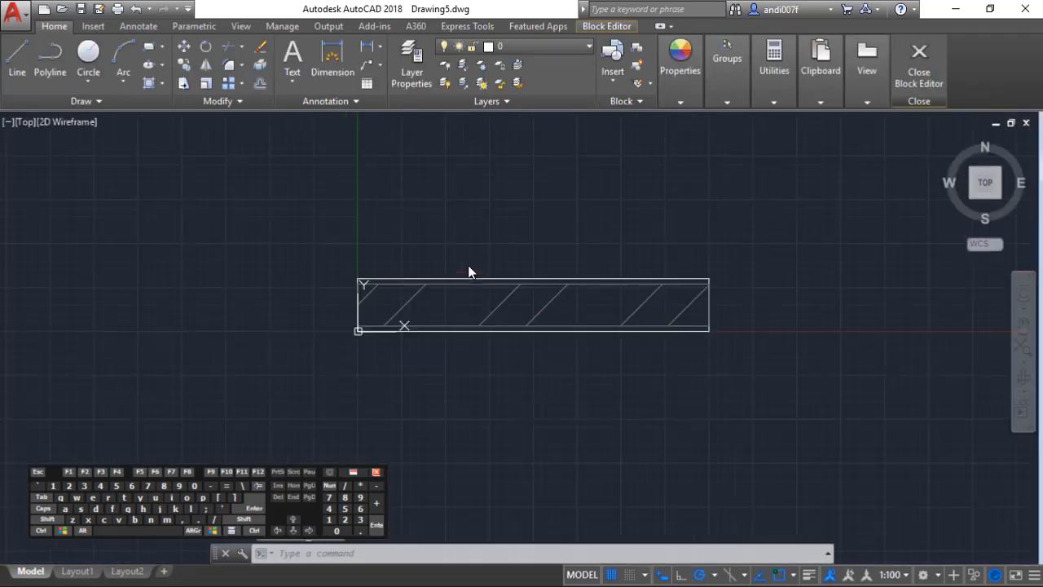
Test the wall block in the drawing by trying its rotation grip and stretching and shortening both ends.
left_click(606, 329)
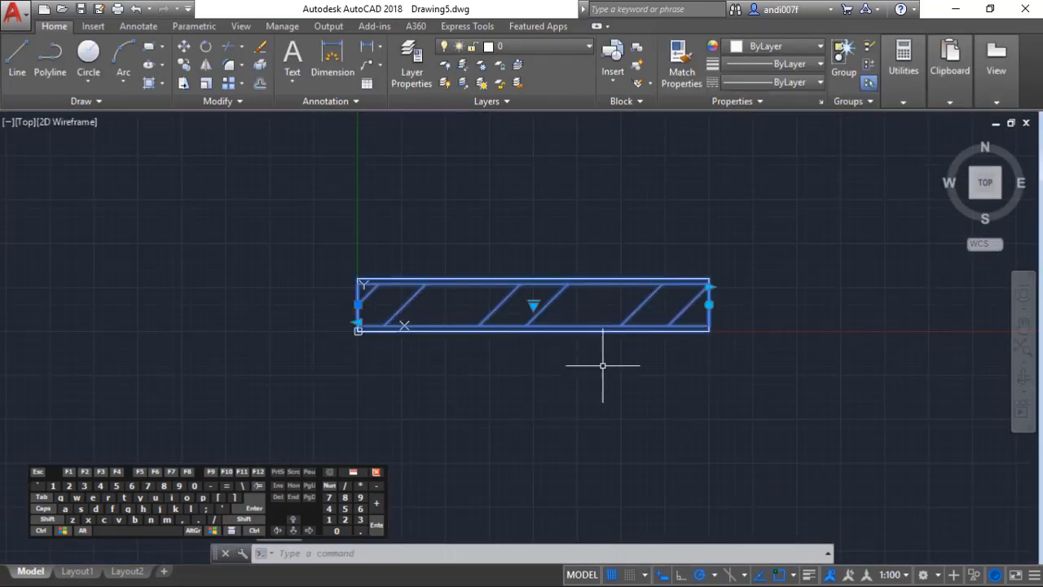
left_click(709, 304)
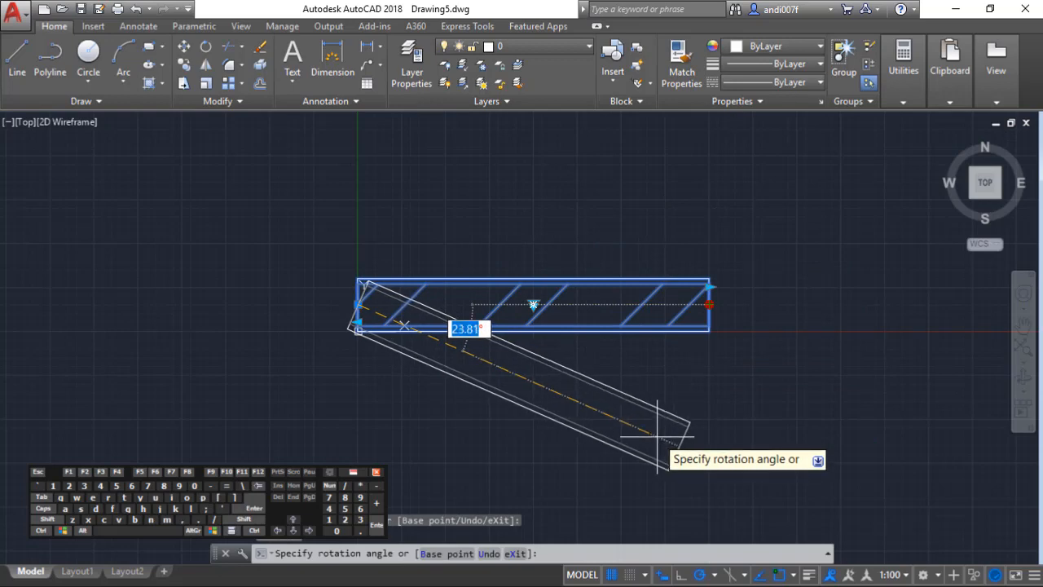
left_click(721, 302)
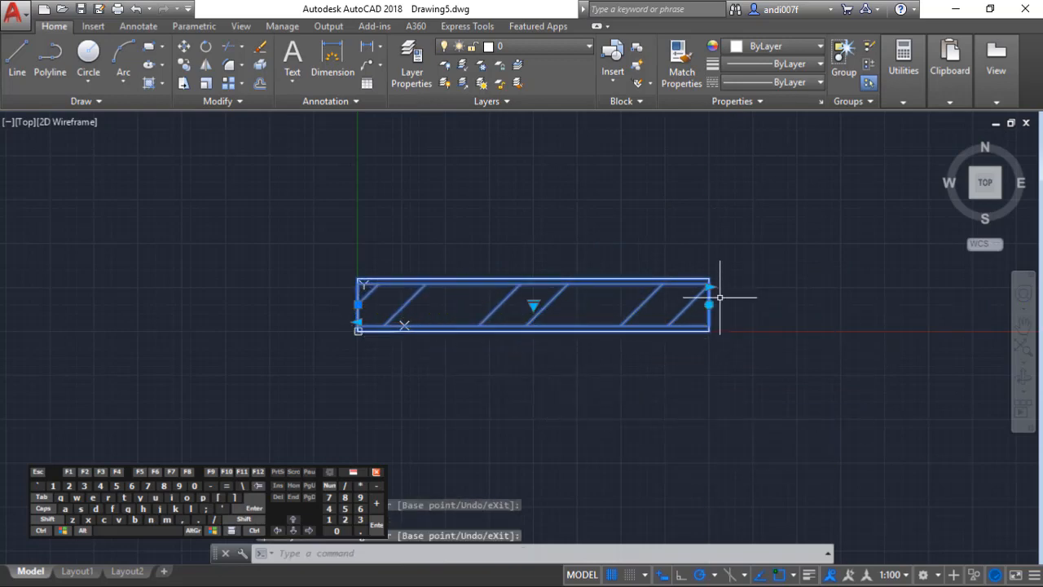
left_click(709, 286)
left_click(864, 285)
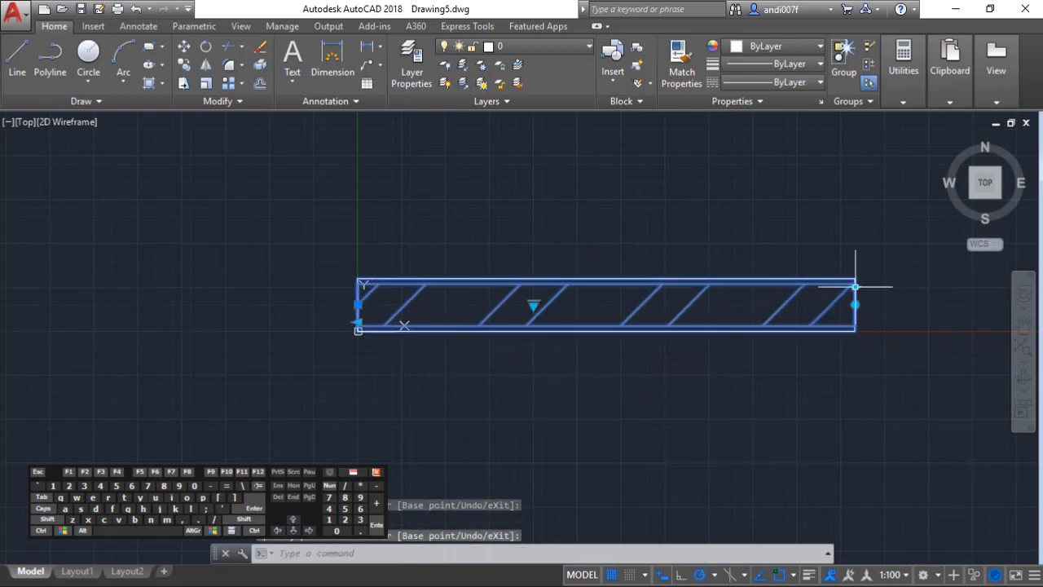
left_click(855, 285)
left_click(722, 287)
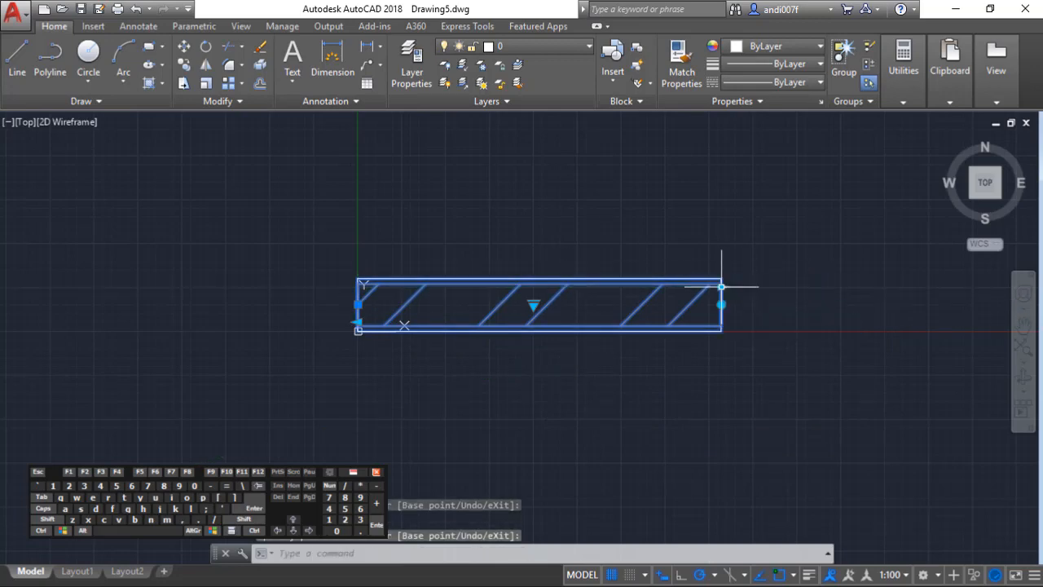
left_click(358, 322)
left_click(226, 322)
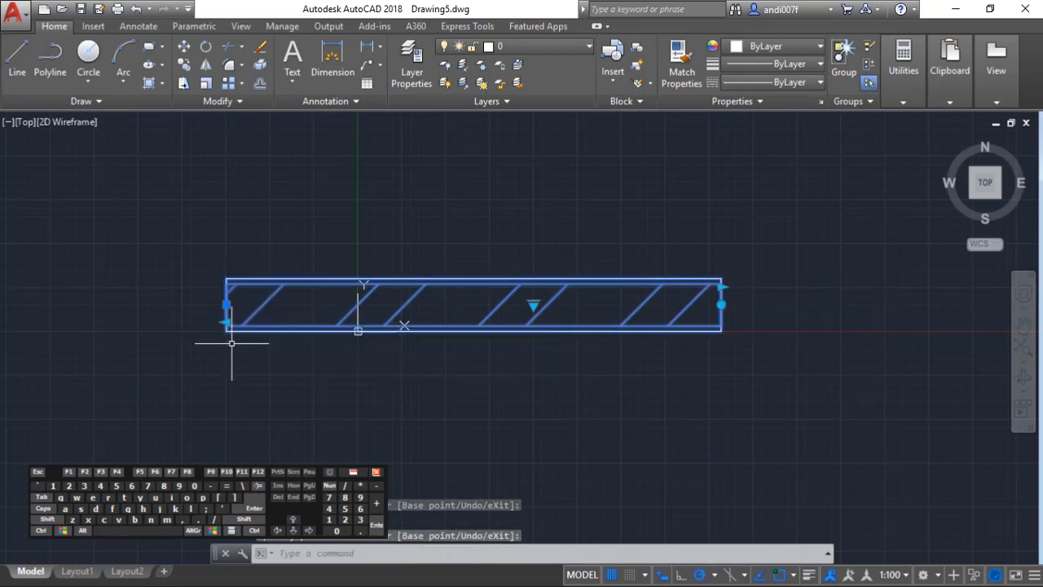
left_click(226, 322)
left_click(369, 321)
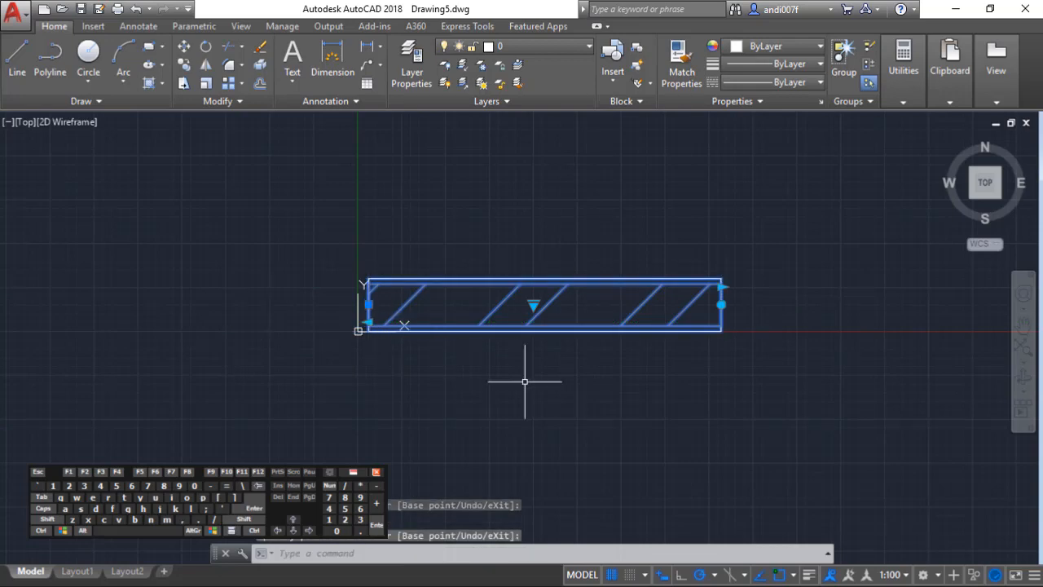
Delete the wall block and insert a fresh Dinding01 block at scale 1 and angle 0, beside the origin.
key("Delete")
type("i")
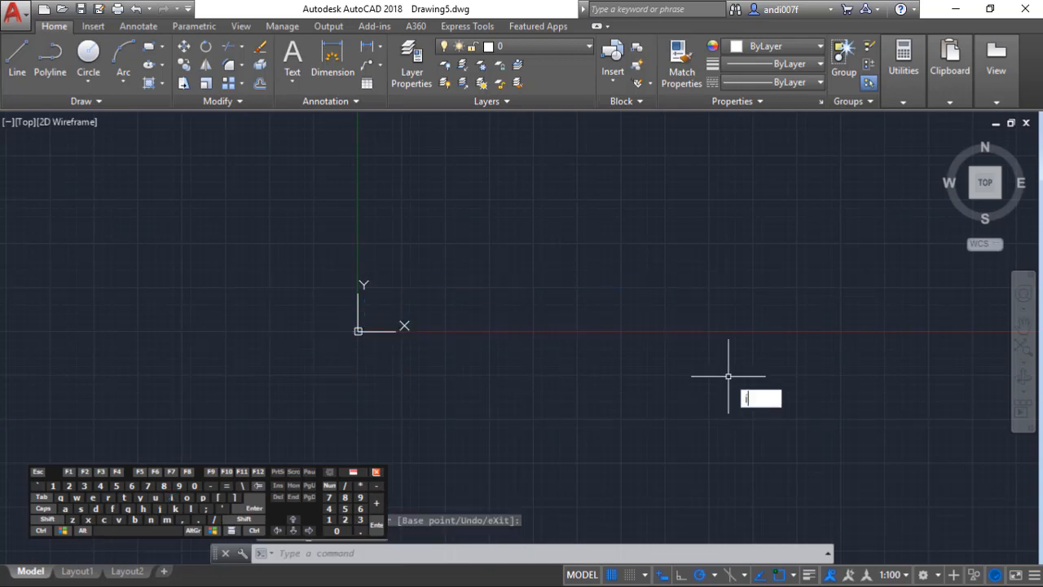
key("Return")
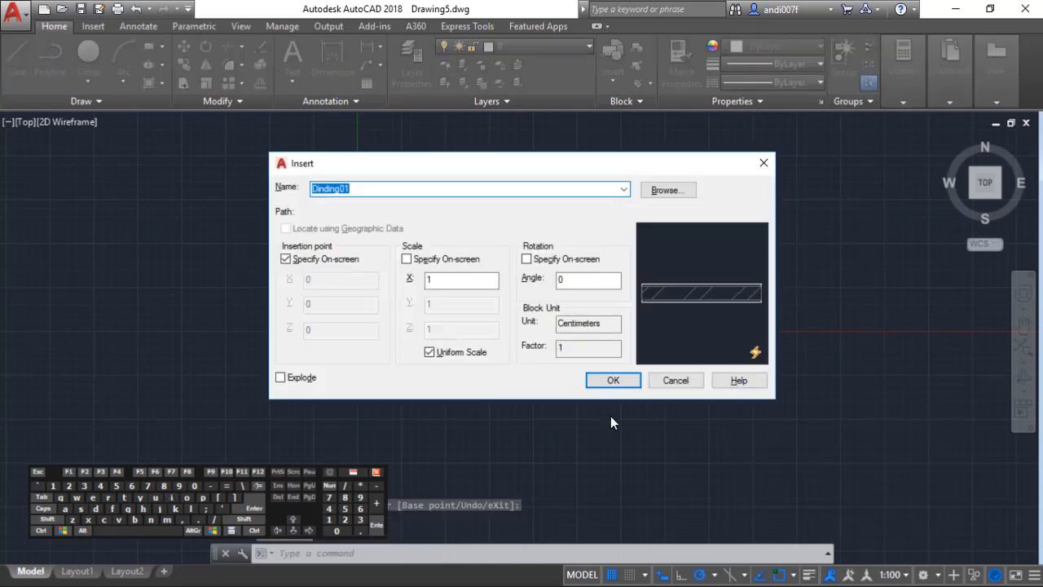
left_click(618, 380)
left_click(479, 311)
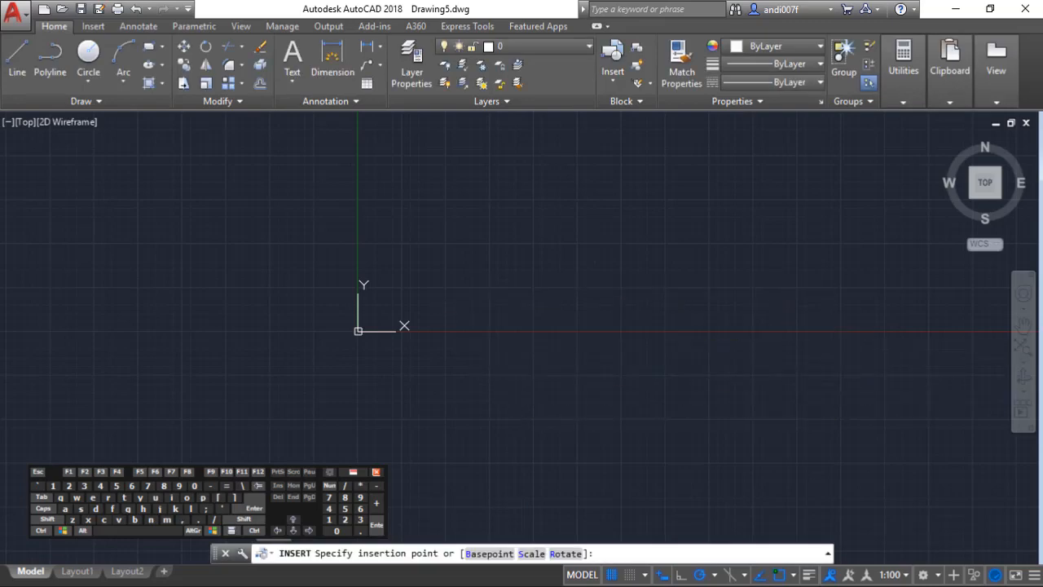
Try the inserted wall's rotation grip, then stretch the wall from both ends to about 203 units long.
left_click(657, 345)
left_click(640, 314)
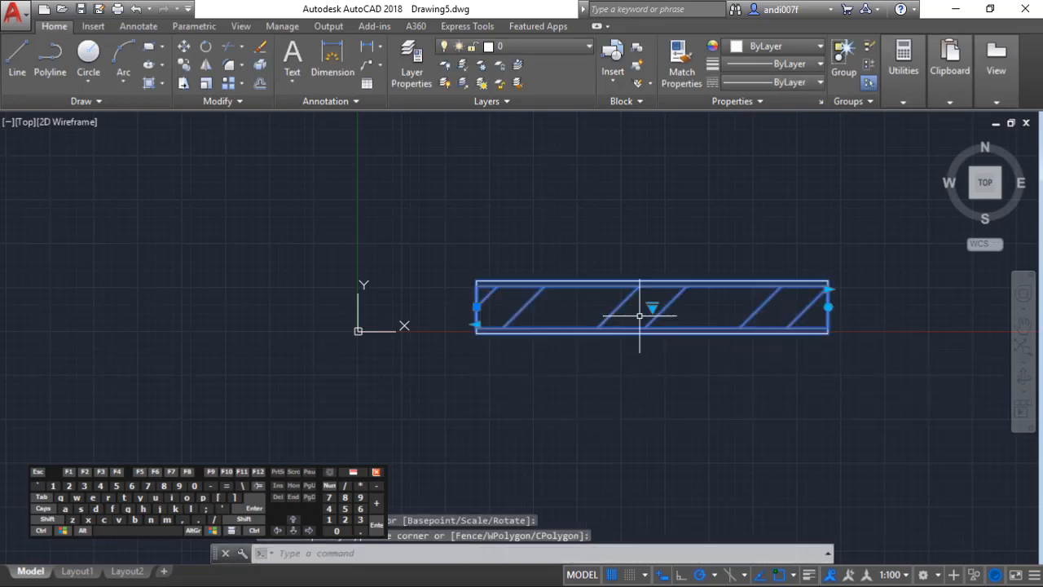
left_click(828, 307)
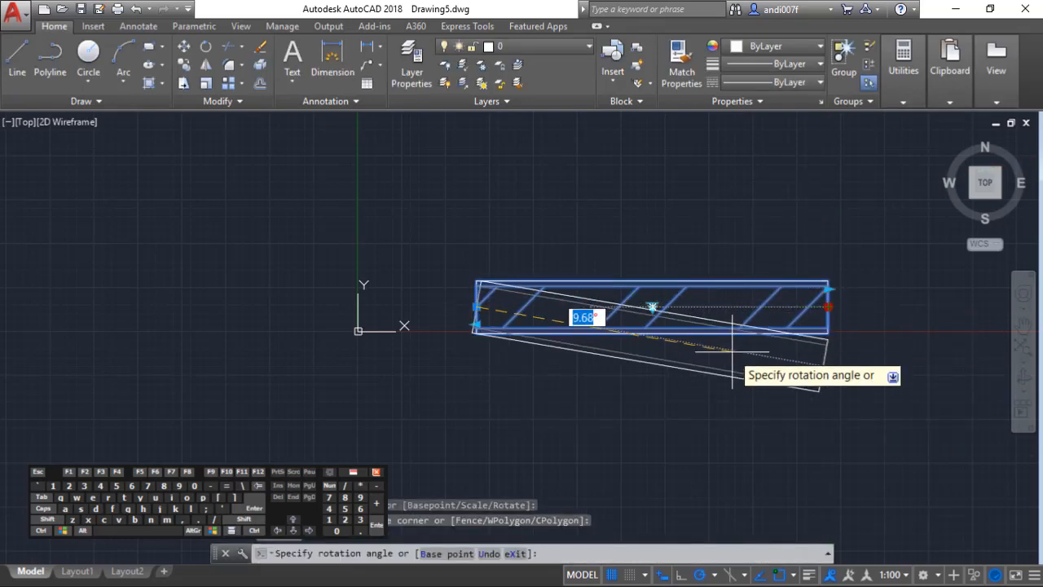
key("Escape")
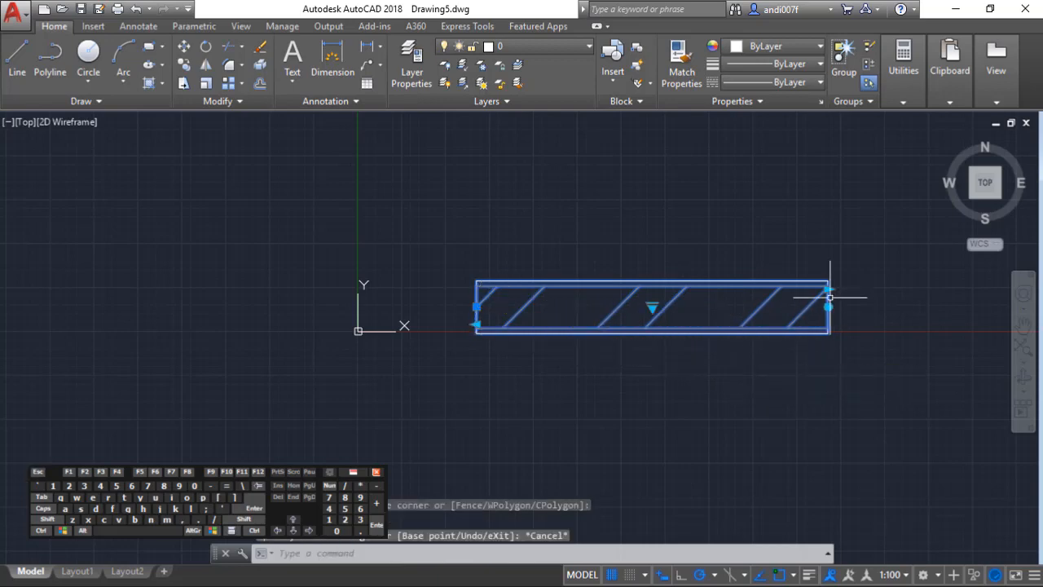
left_click(828, 288)
left_click(881, 300)
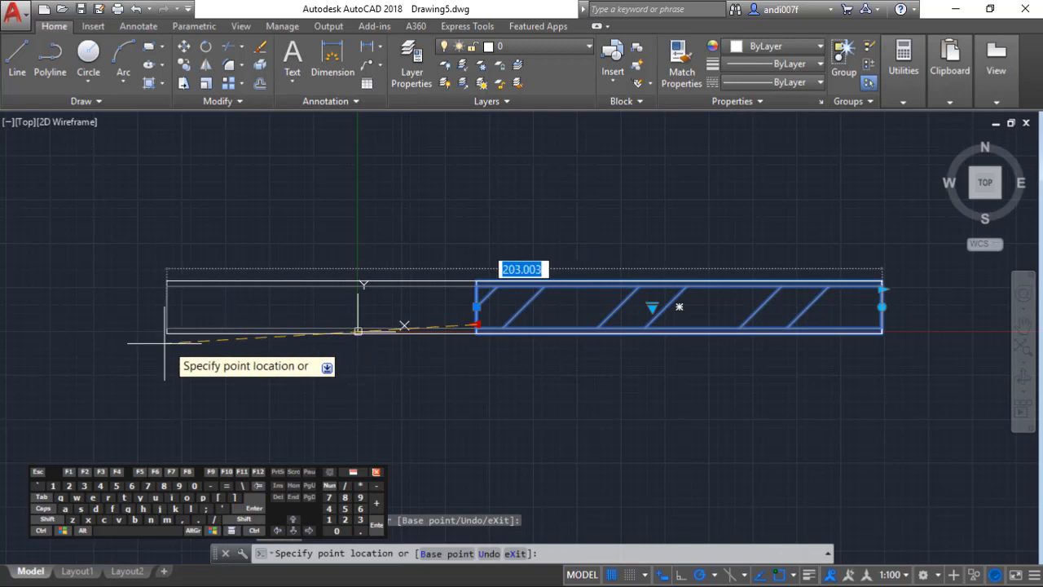
left_click(163, 330)
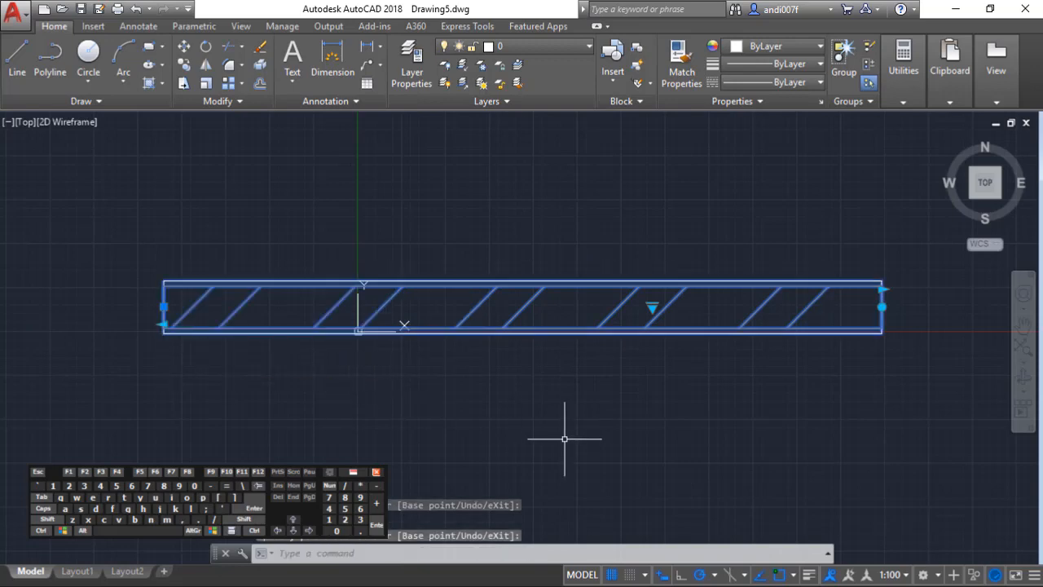
key("Escape")
Switch the wall block's visibility state to Dinding Trasram, then to Partisi GRC.
left_click(582, 300)
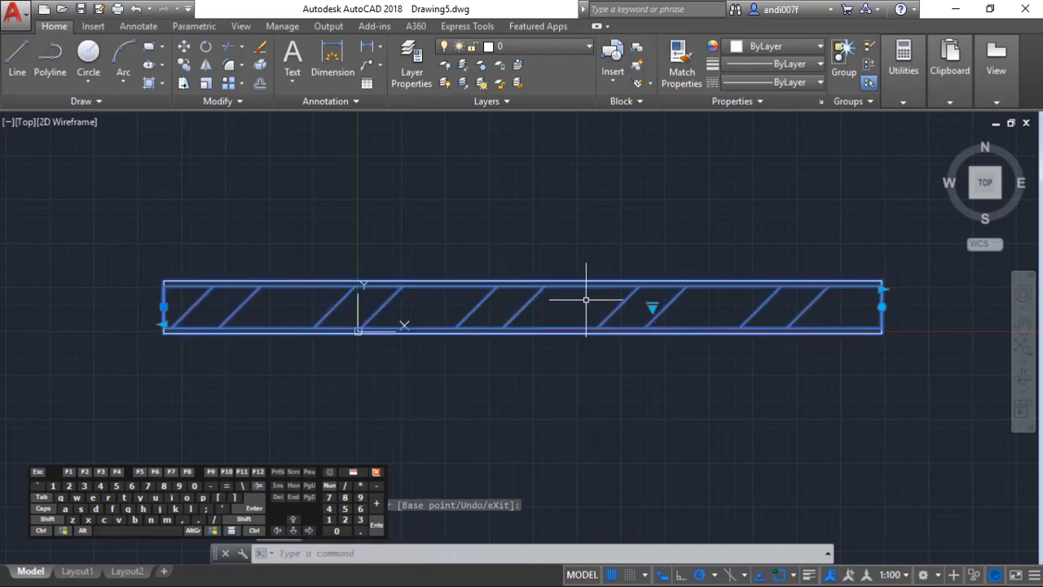
left_click(653, 307)
left_click(709, 335)
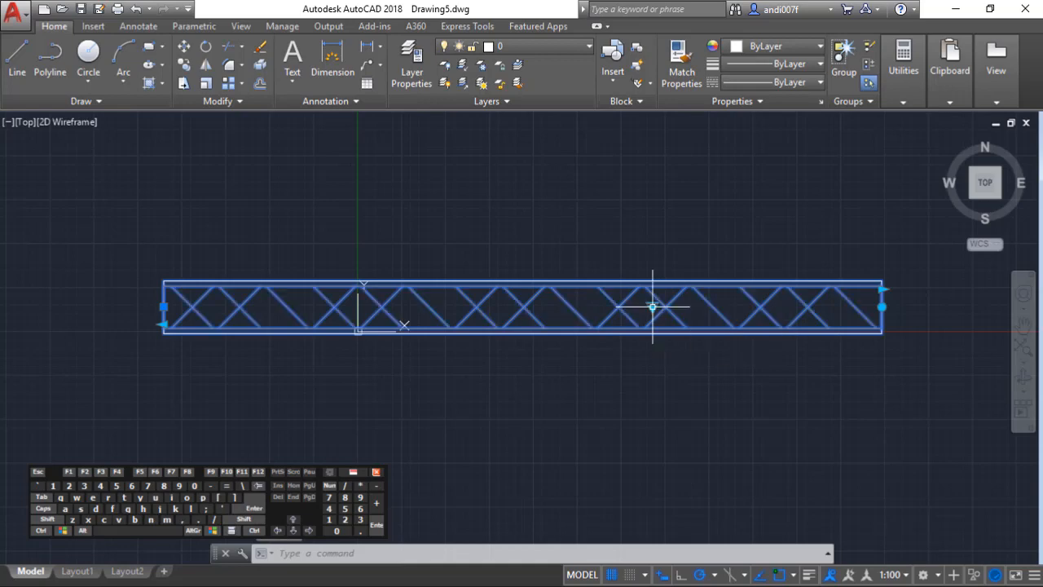
left_click(652, 308)
left_click(679, 354)
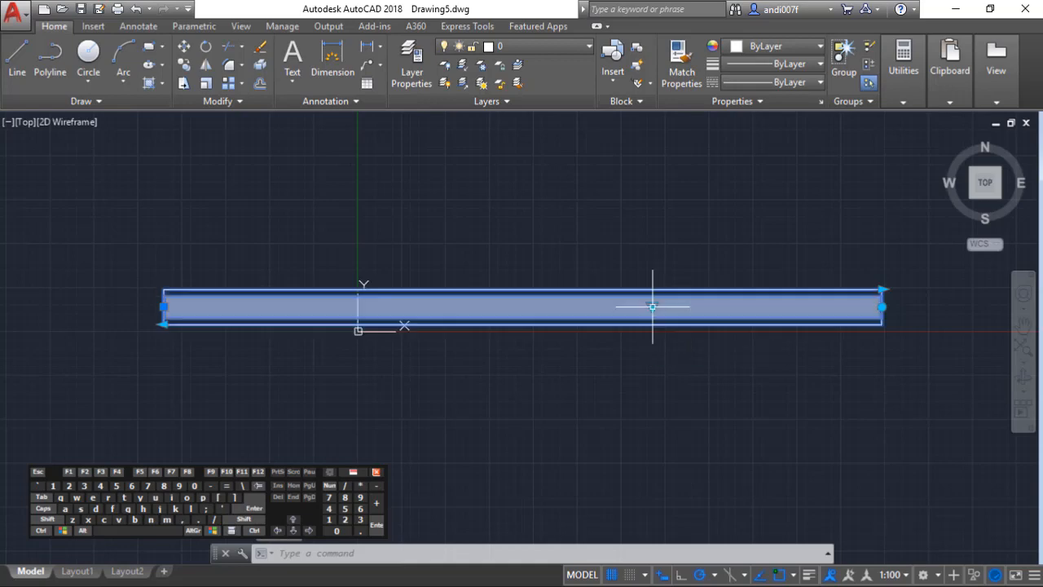
Reset the wall block to its default length and visibility state.
right_click(668, 312)
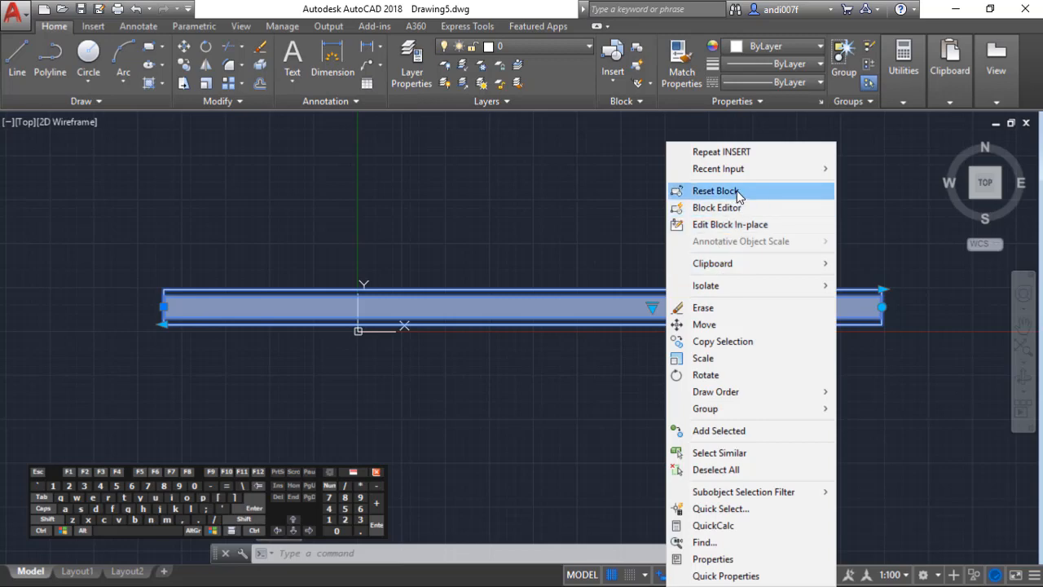
left_click(716, 191)
middle_click_drag(453, 383, 645, 387)
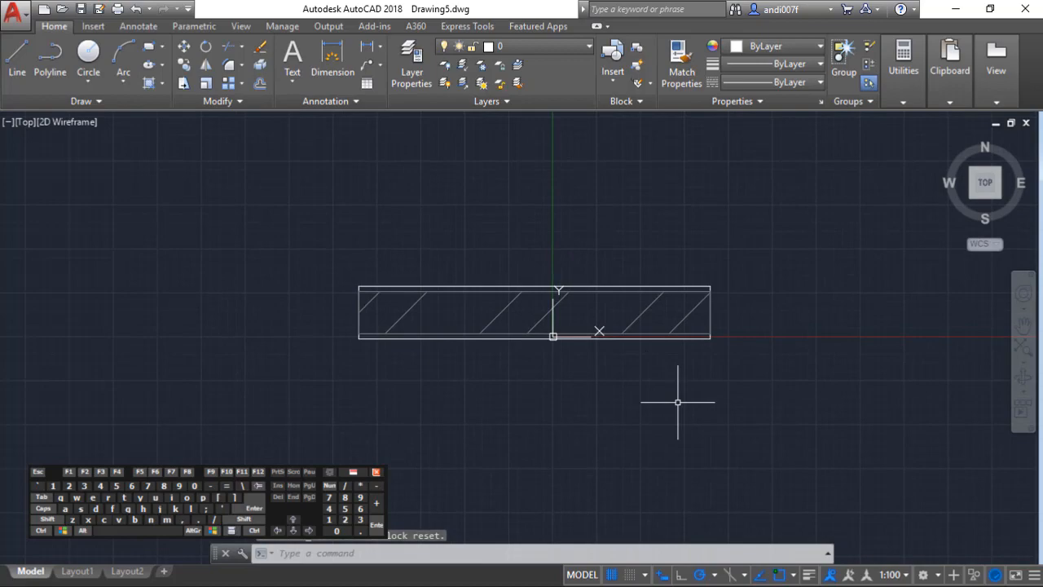